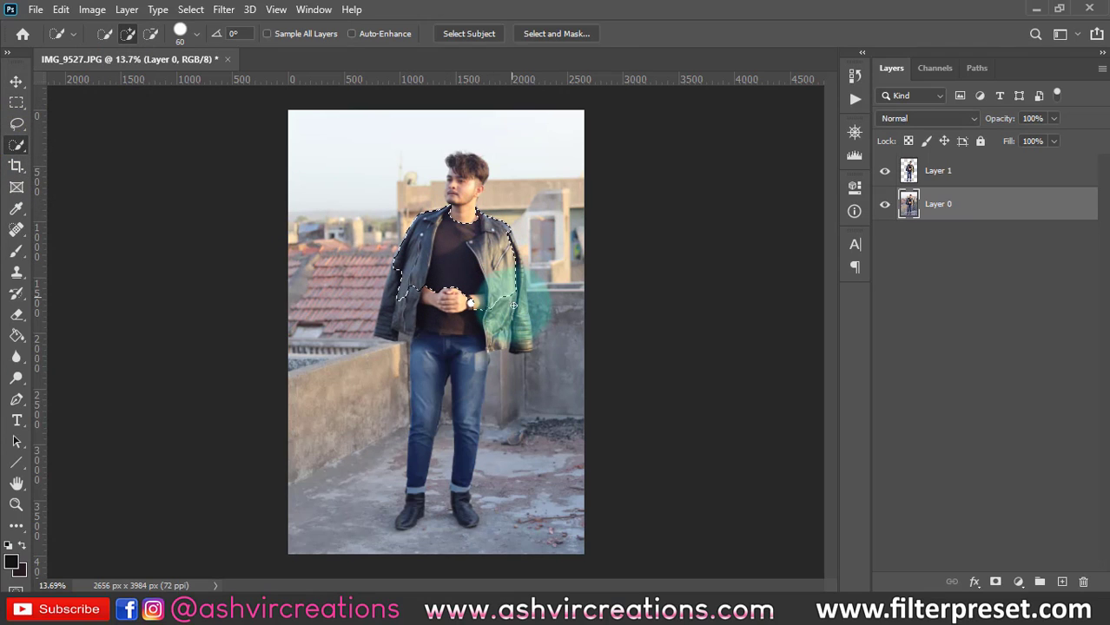
Extend the quick selection on Layer 0 to cover the whole man from hair to boots.
click(458, 328)
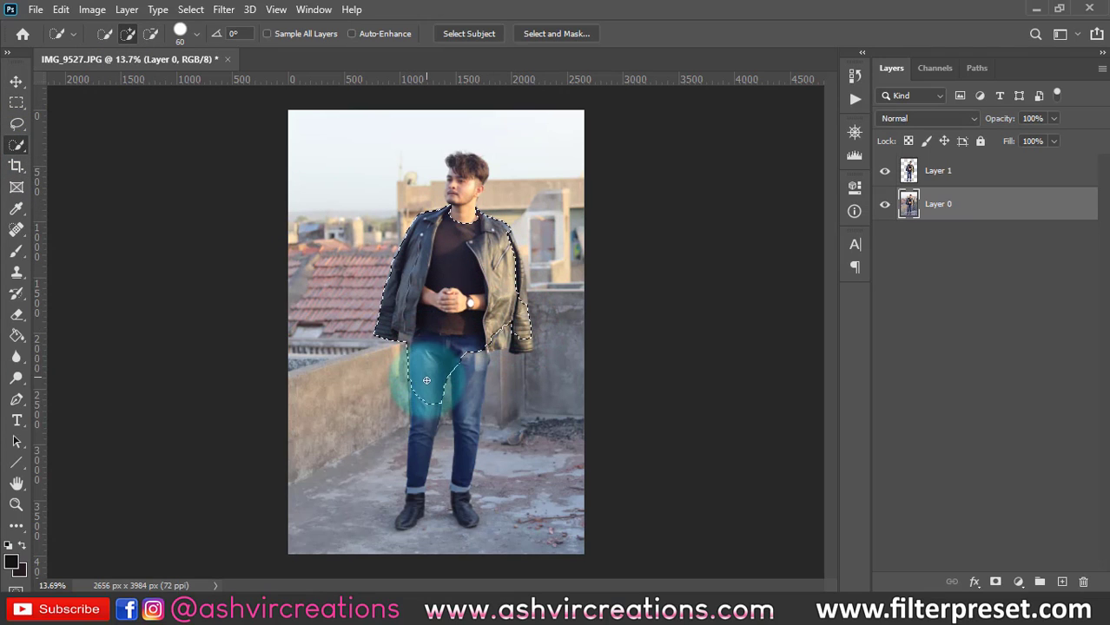
click(468, 418)
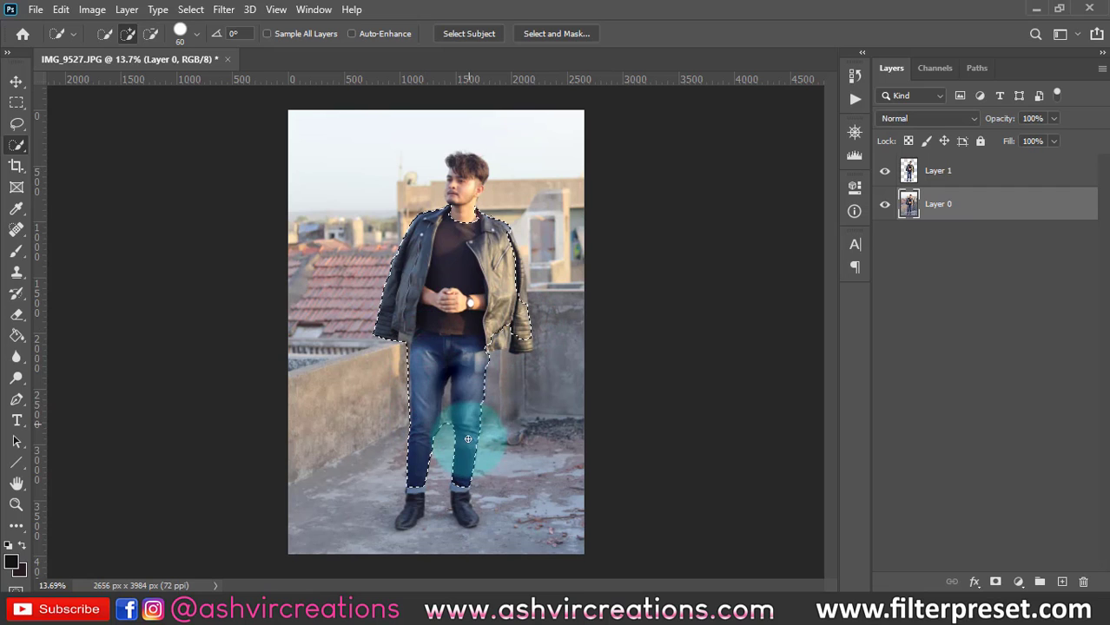
drag(469, 440, 468, 480)
mouse_move(468, 521)
mouse_down()
mouse_move(418, 495)
mouse_move(413, 517)
mouse_move(432, 388)
mouse_move(414, 299)
mouse_move(457, 221)
mouse_move(460, 179)
mouse_up()
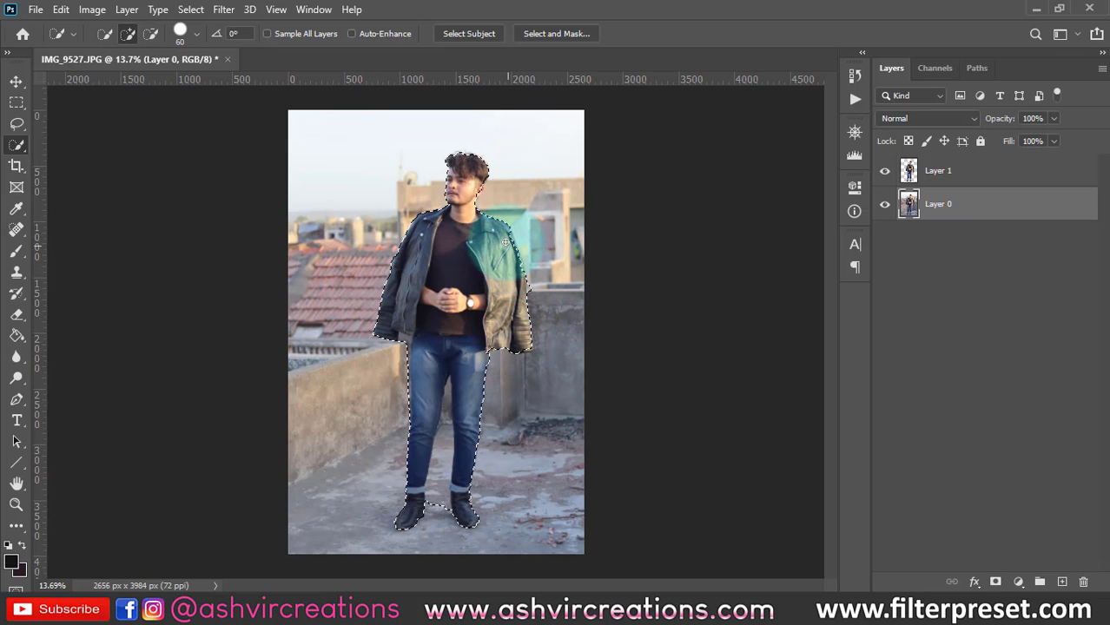
Copy the selected man to a separate layer and hide Layer 0.
right_click(436, 259)
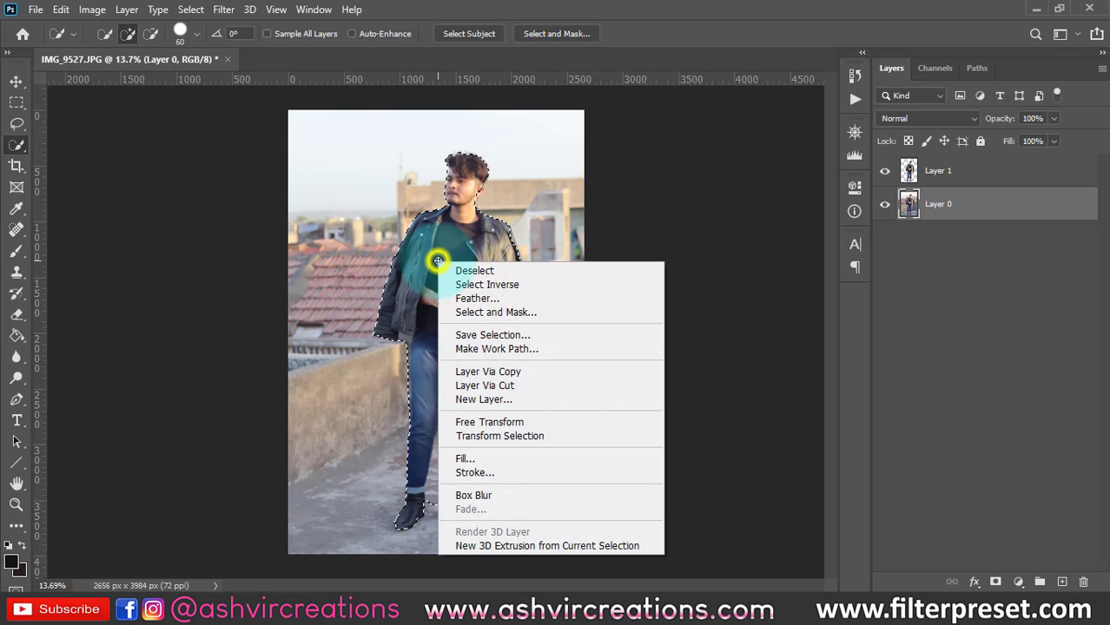
click(528, 374)
click(884, 237)
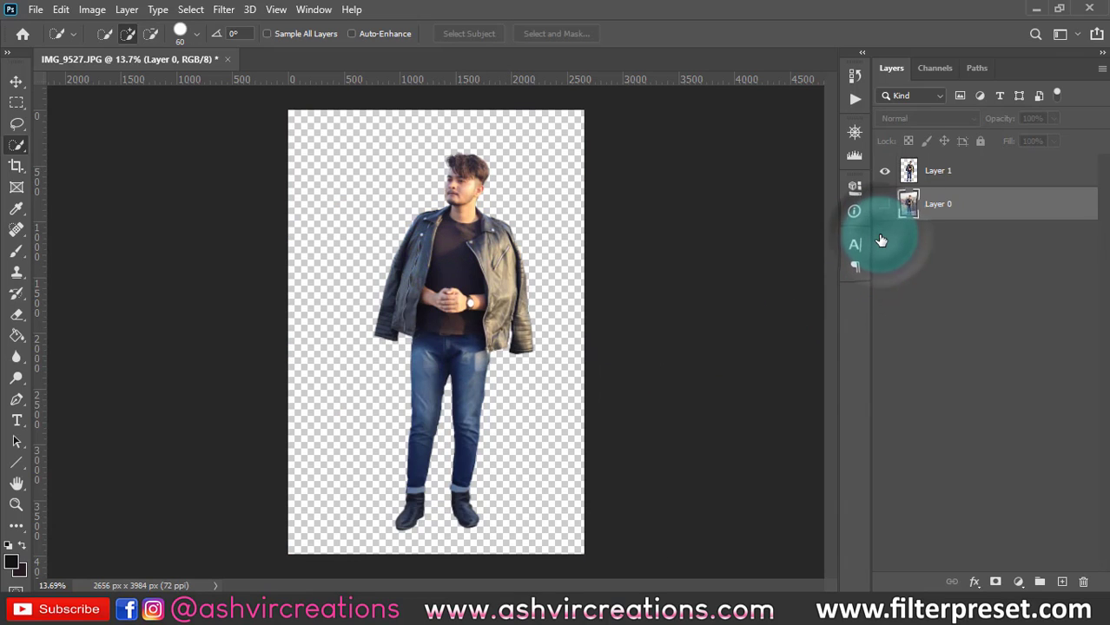
Duplicate Layer 0 and make the duplicate visible.
key(v)
right_click(948, 203)
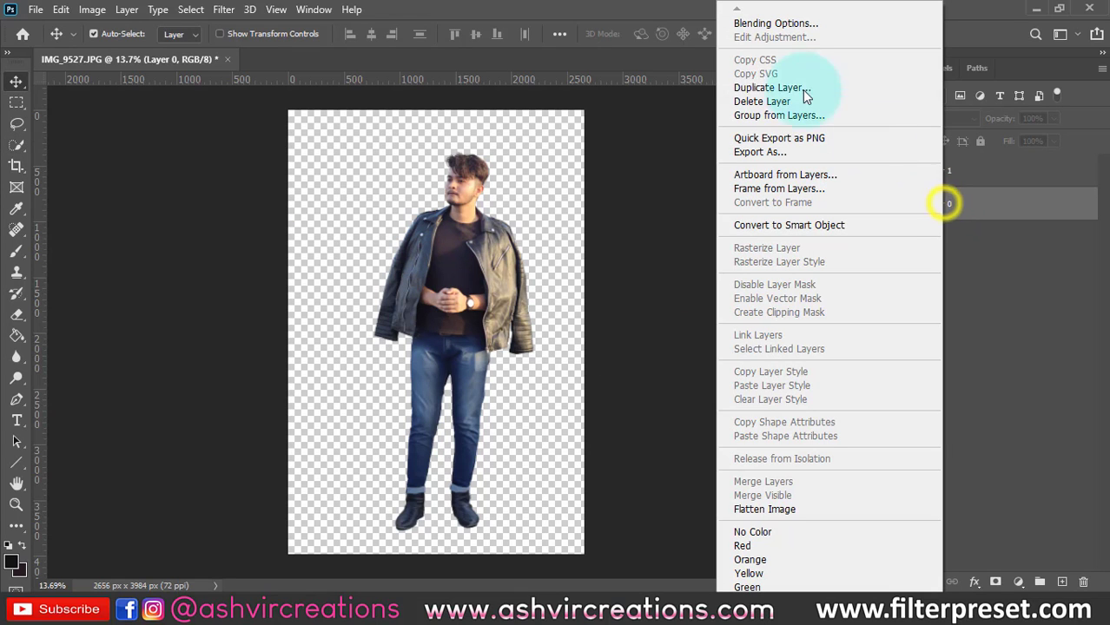
click(789, 90)
click(675, 159)
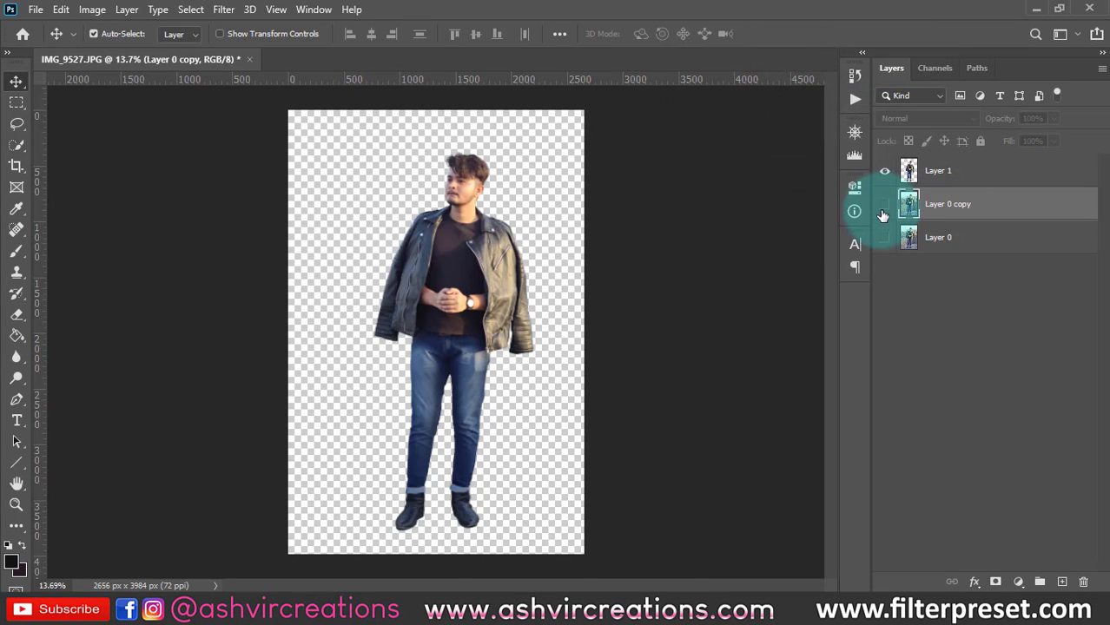
click(883, 206)
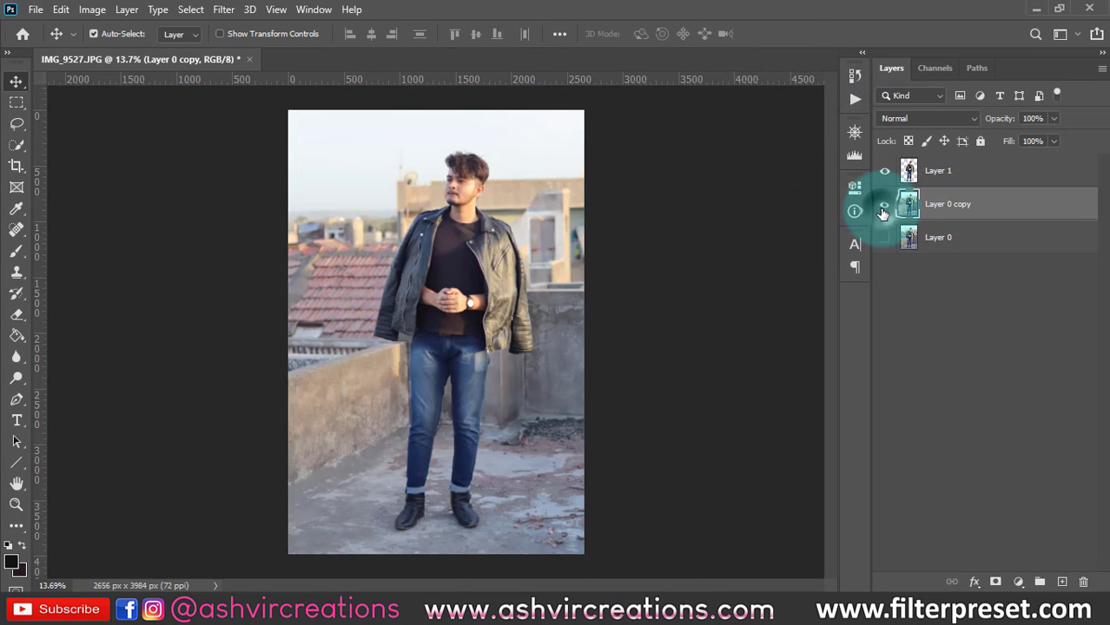
Set the crop ratio to 4:5 (8:10) and enlarge the crop frame beyond the photo to about 3542 px wide.
click(20, 165)
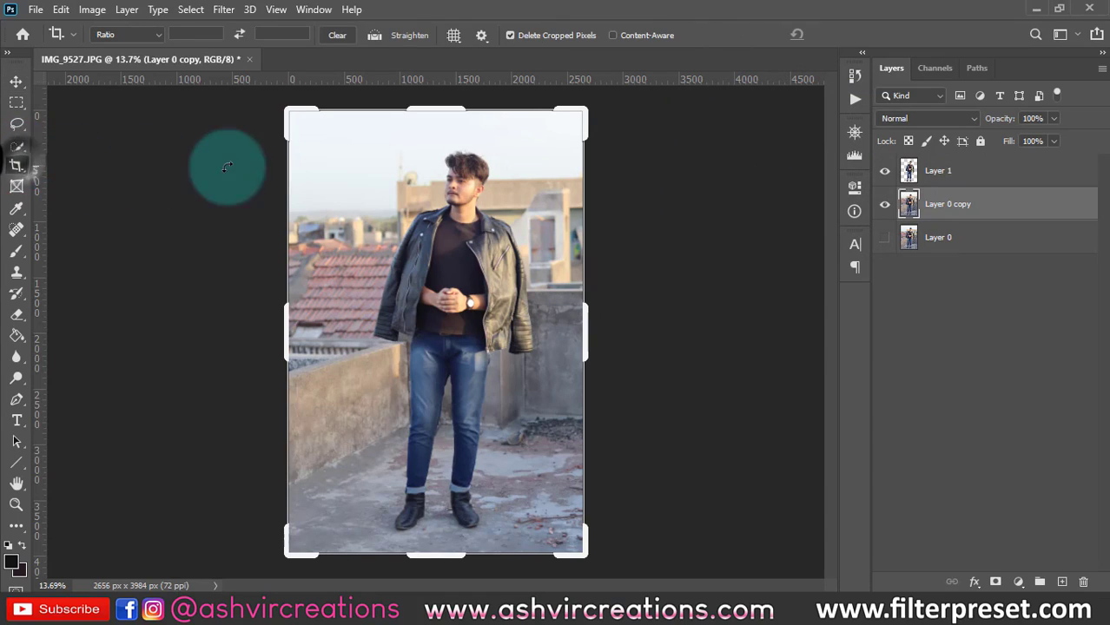
click(128, 34)
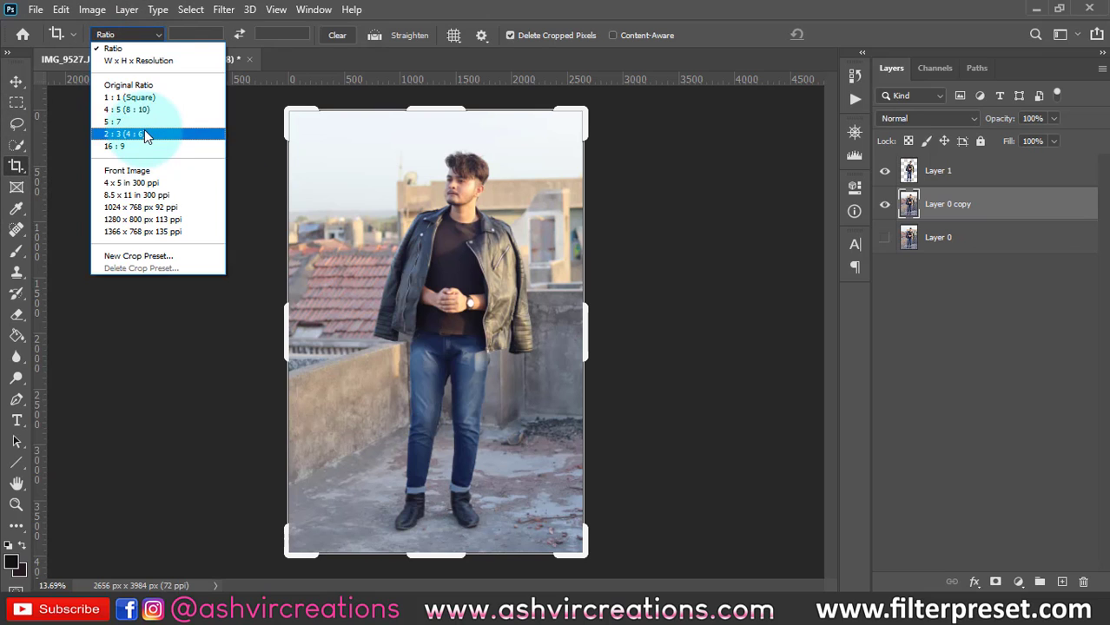
click(148, 112)
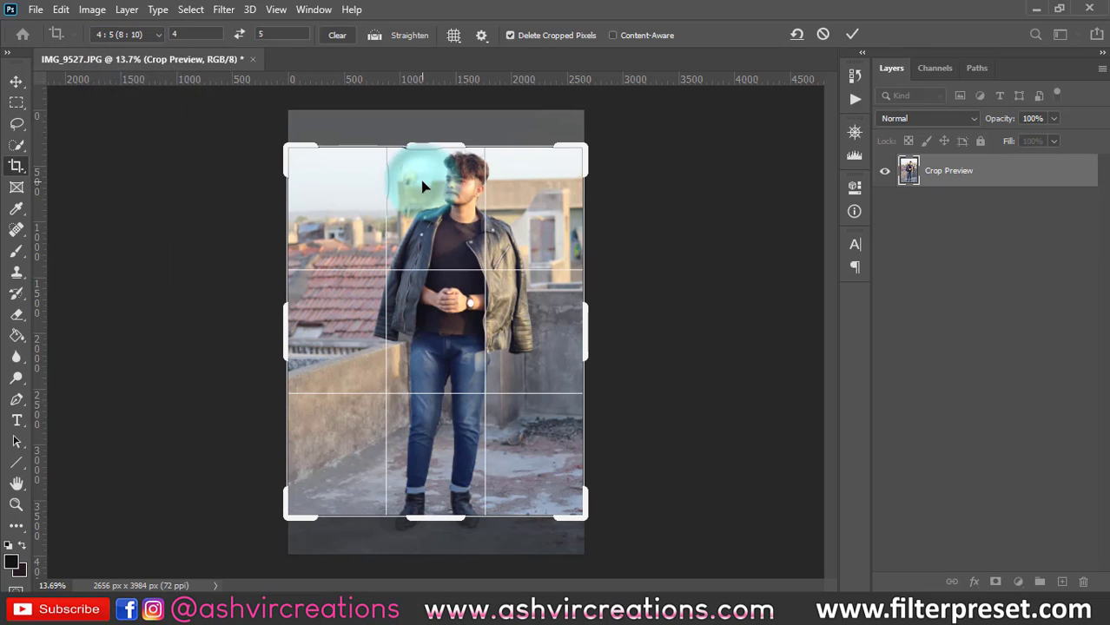
drag(334, 206, 314, 179)
drag(518, 376, 502, 346)
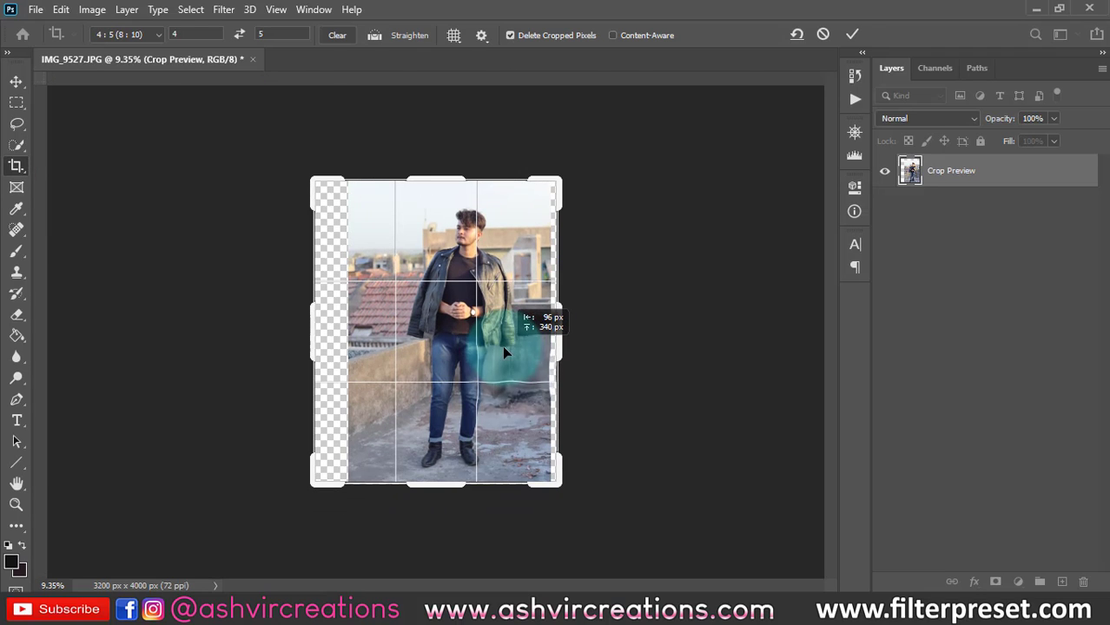
drag(559, 183, 572, 163)
scroll(505, 235, up, 2)
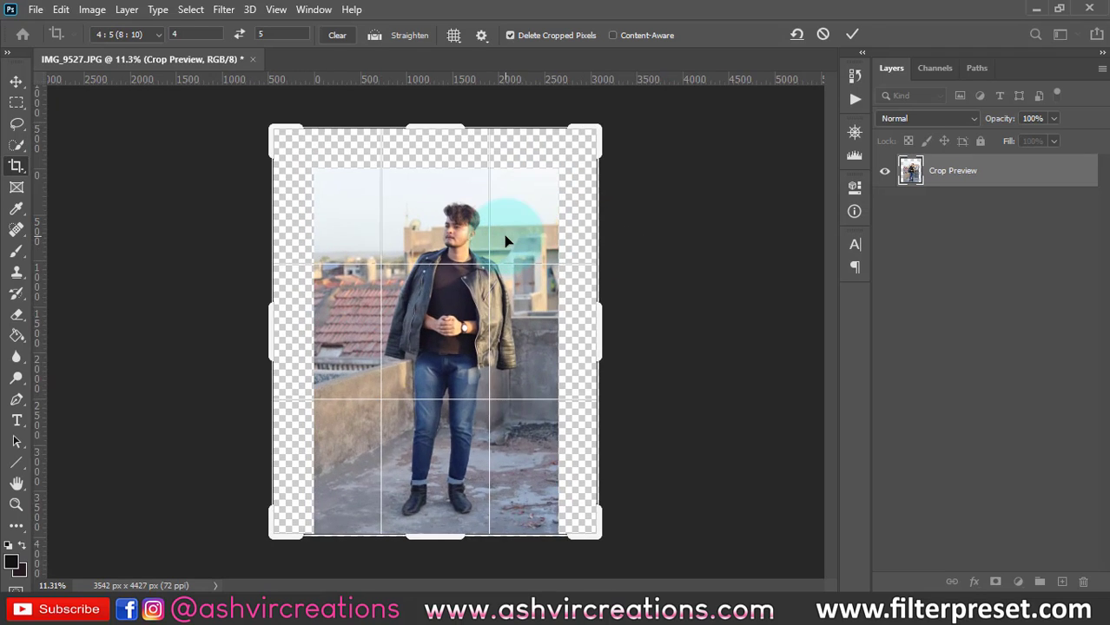
Adjust the crop frame around the man to about 3595 × 4494 px and apply the crop.
drag(519, 222, 522, 227)
key(ctrl+r)
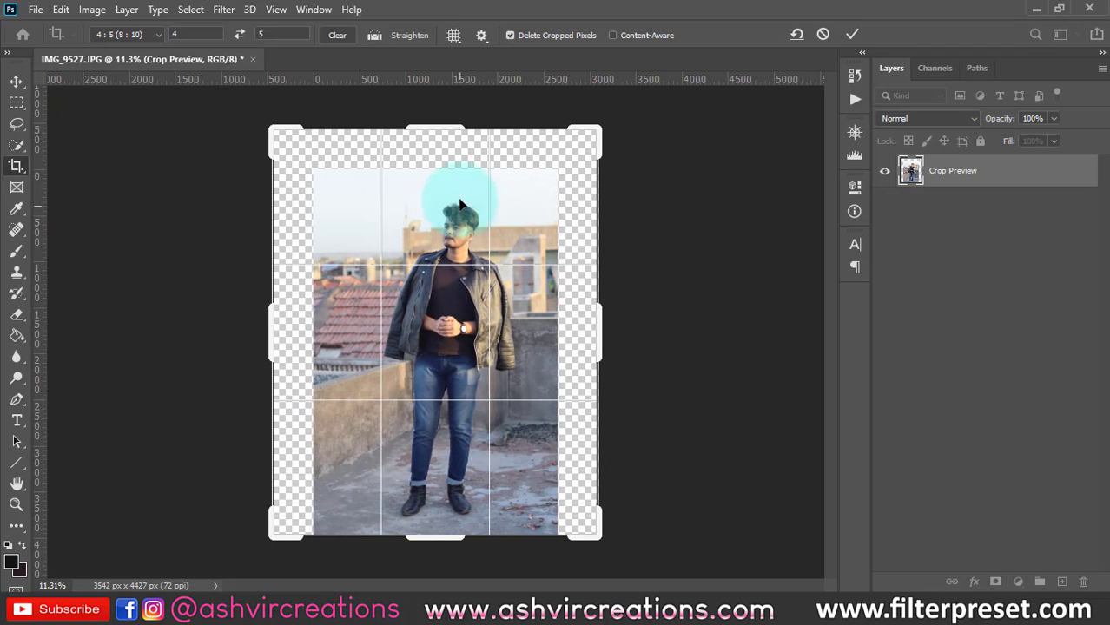
click(289, 138)
drag(278, 126, 278, 102)
double_click(409, 174)
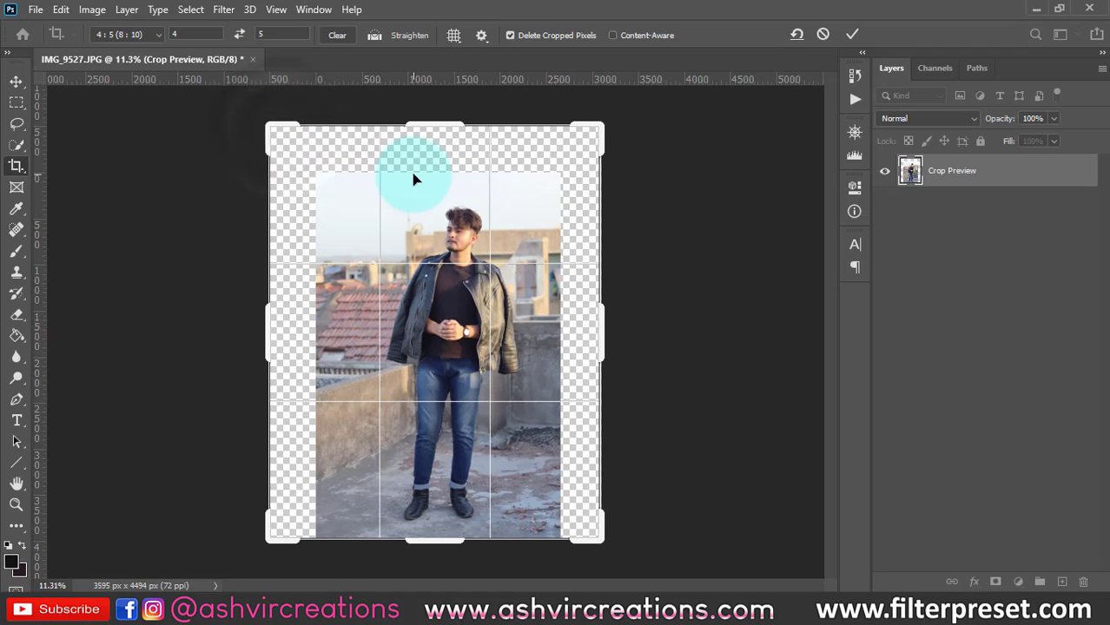
key(v)
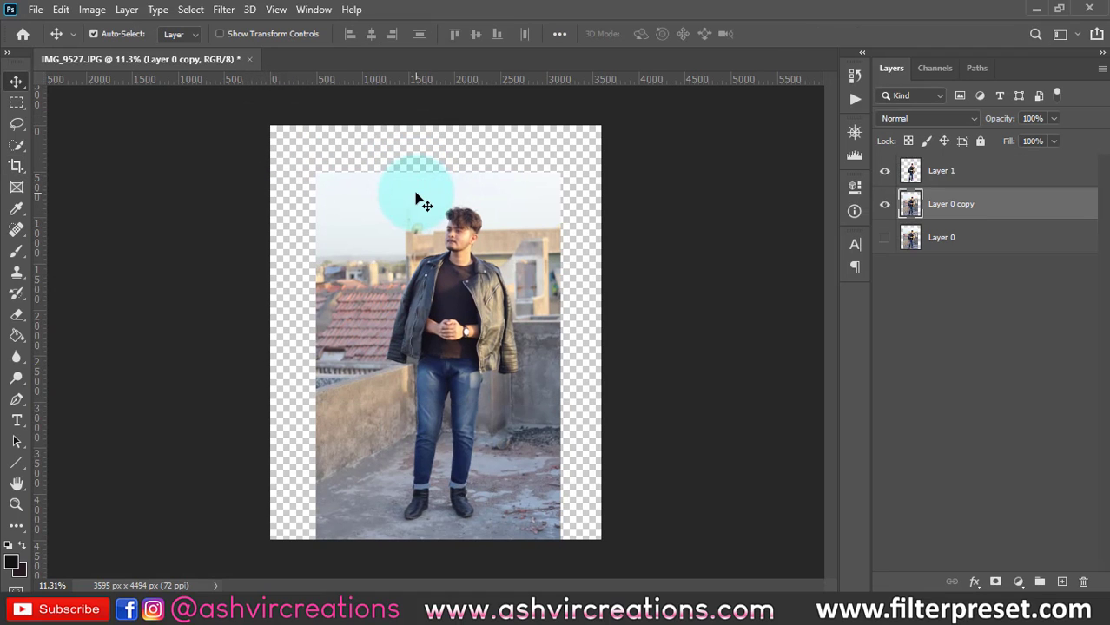
scroll(413, 228, down, 1)
scroll(413, 227, up, 2)
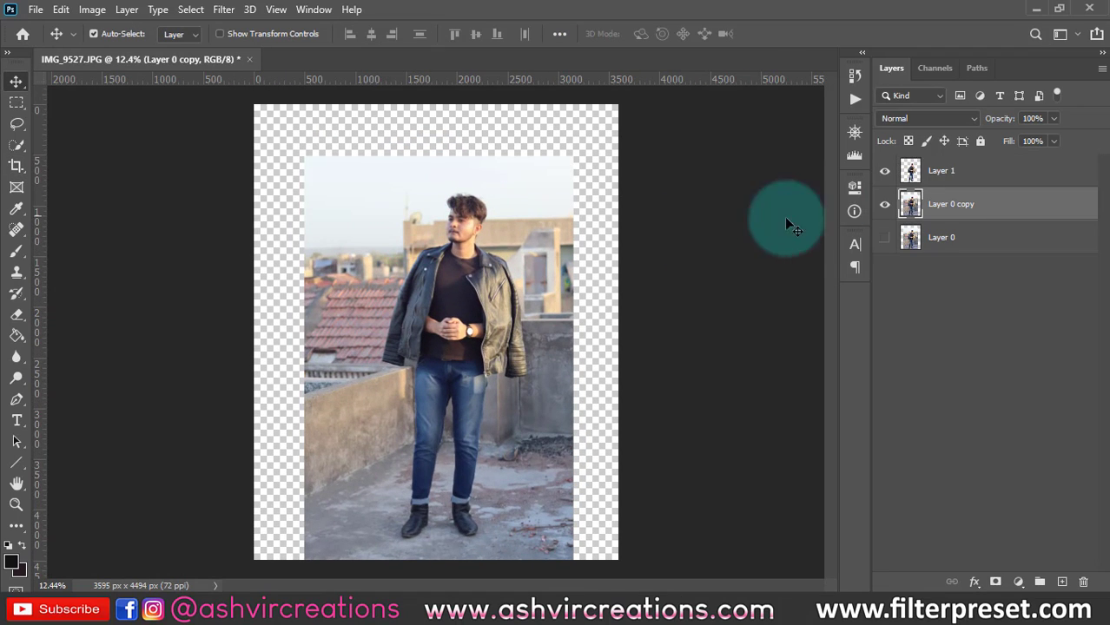
click(38, 10)
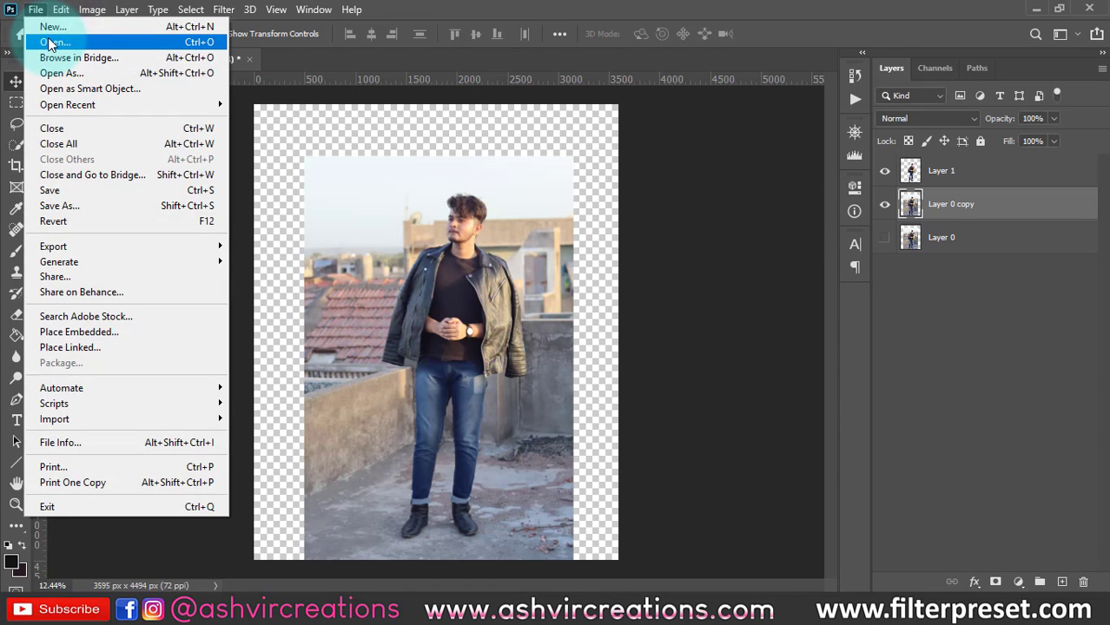
click(351, 113)
Select a full-height strip about 996 px wide at the photo's left edge and stretch it to about 169% width to fill the empty area.
click(17, 102)
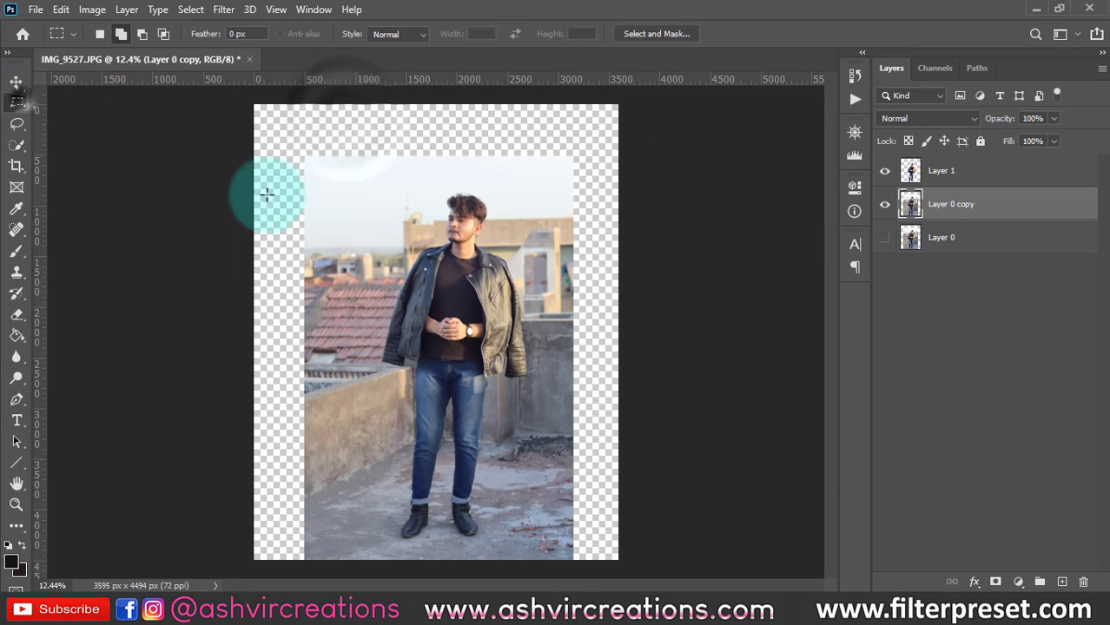
drag(278, 88, 380, 587)
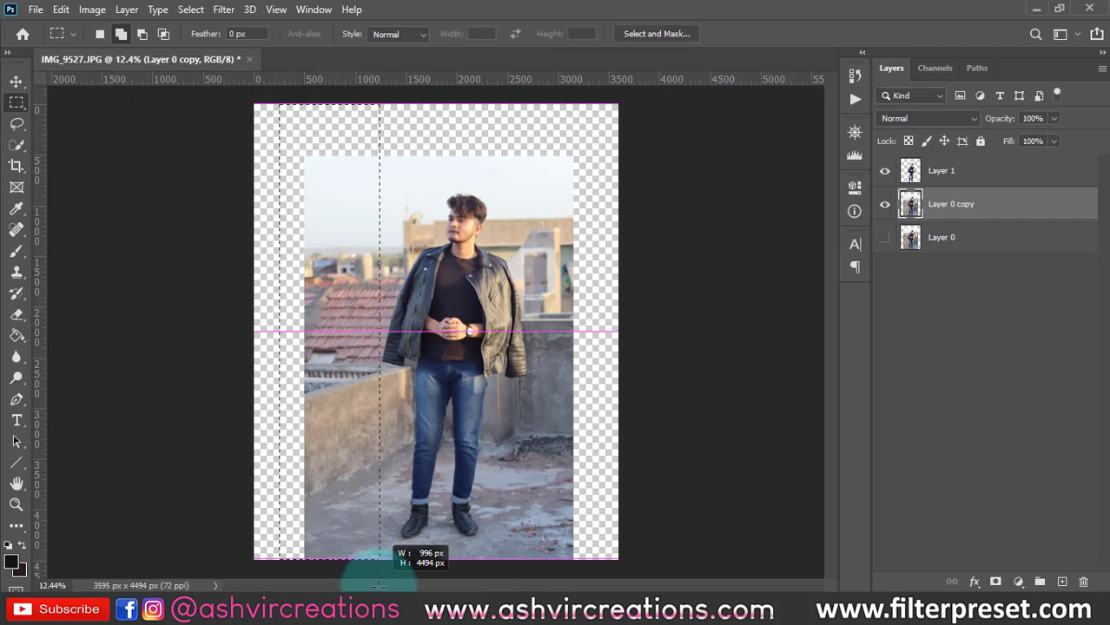
click(60, 9)
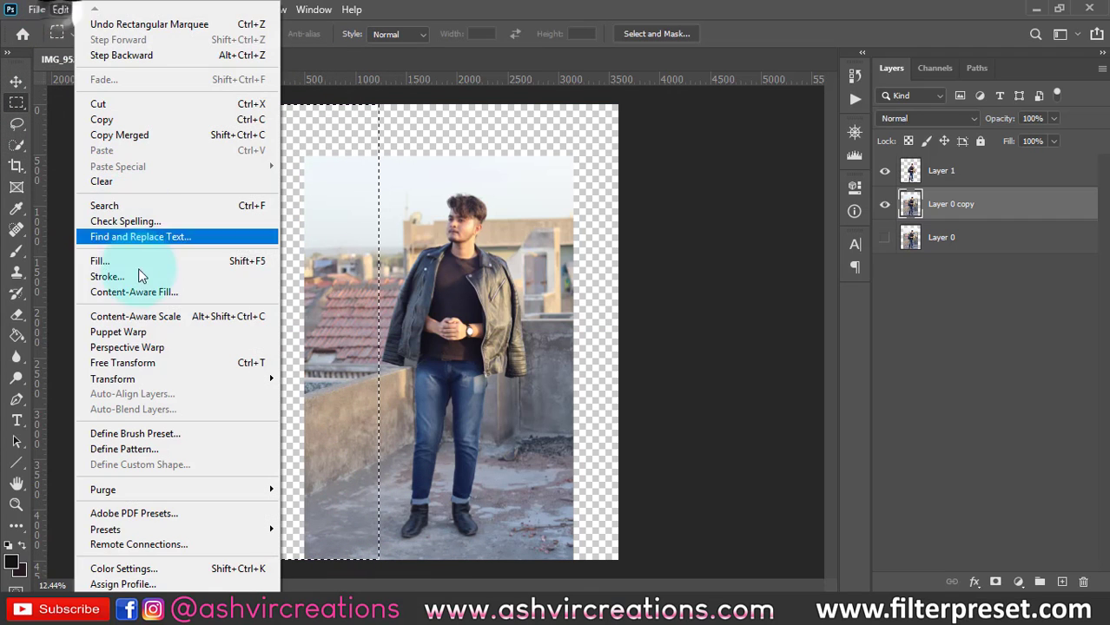
click(139, 363)
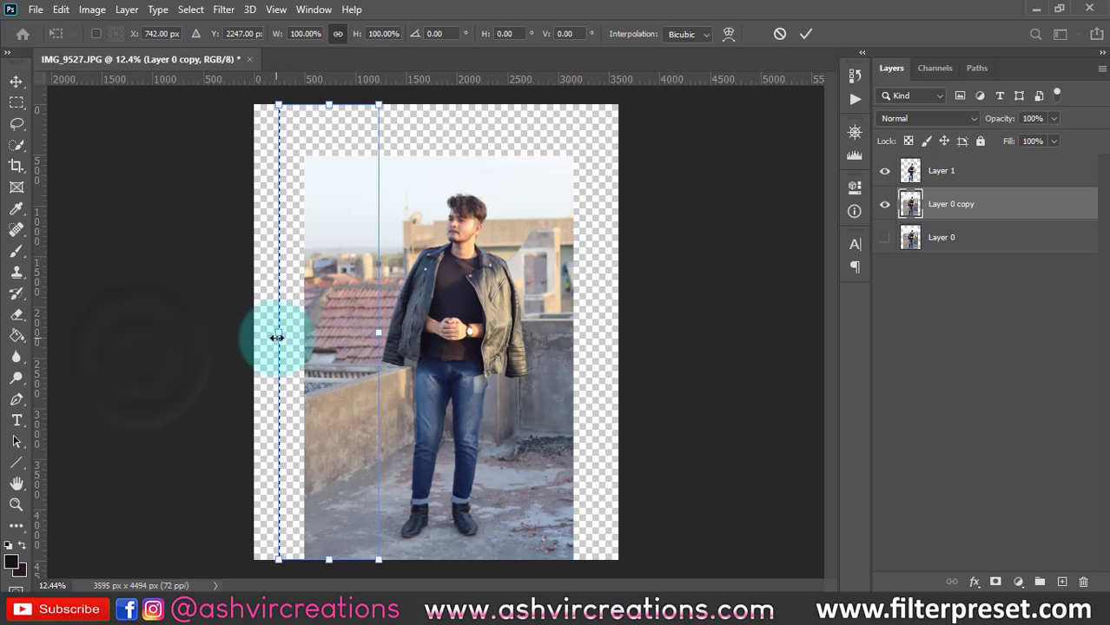
drag(278, 335, 209, 324)
double_click(317, 318)
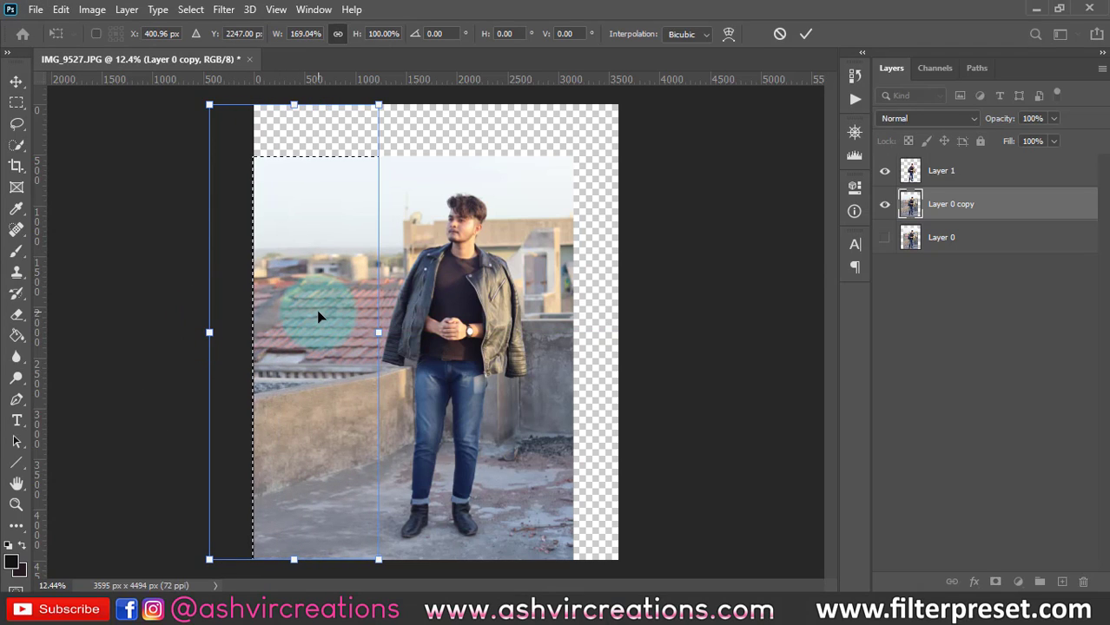
click(560, 156)
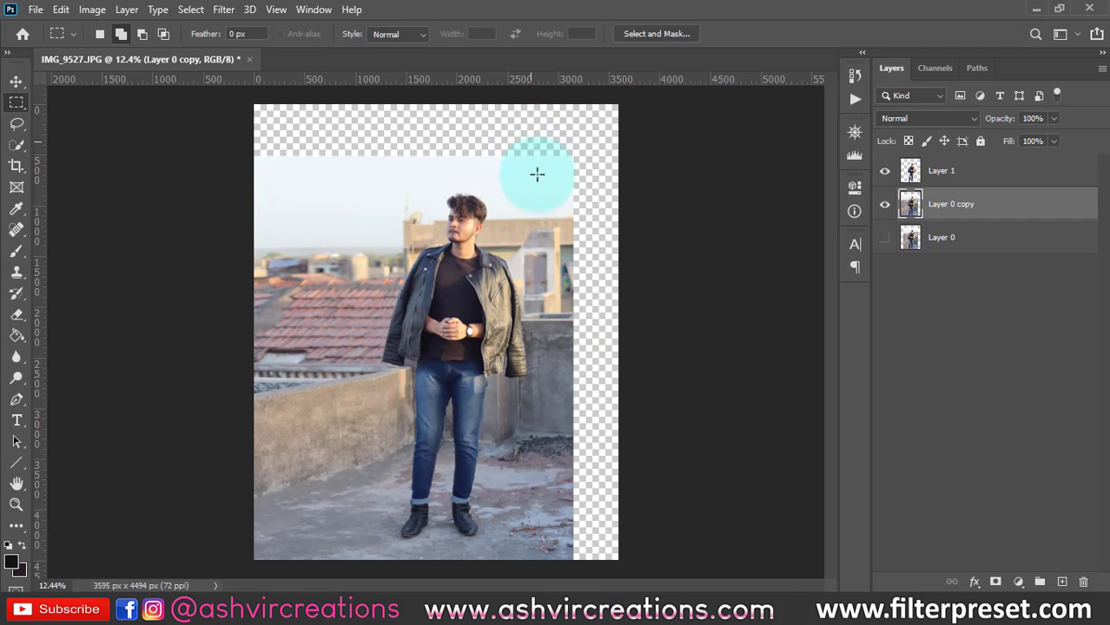
Select a strip at the photo's right edge, stretch it to fill the empty canvas on that side, and deselect.
drag(533, 152, 607, 533)
key(ctrl+t)
drag(622, 361, 714, 351)
double_click(609, 284)
key(ctrl+d)
key(v)
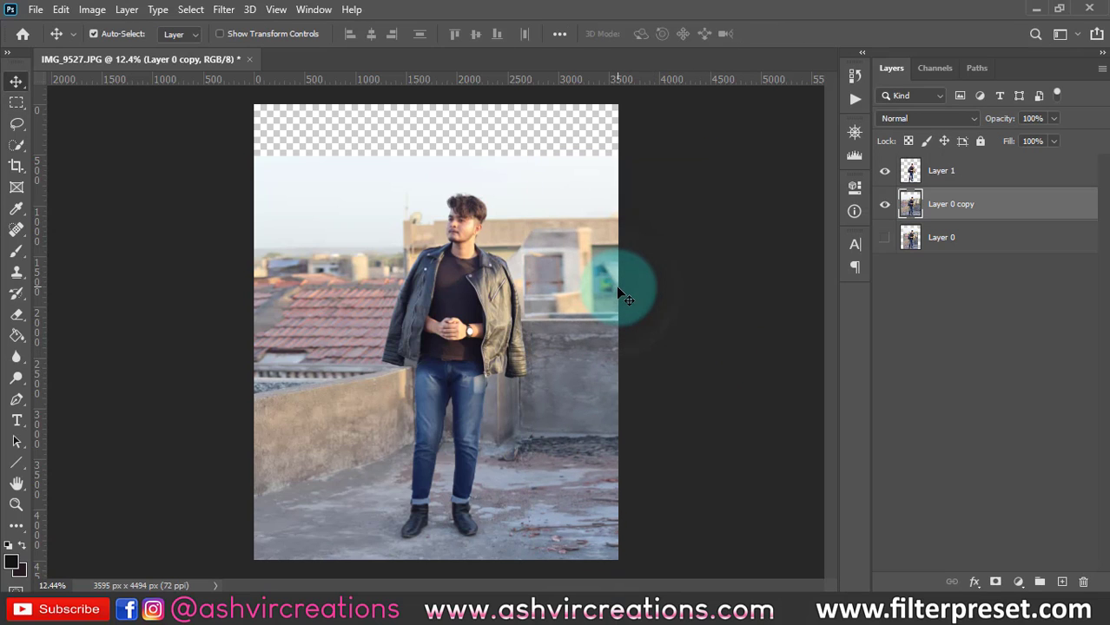
click(618, 288)
click(501, 266)
scroll(502, 265, down, 2)
scroll(501, 266, up, 2)
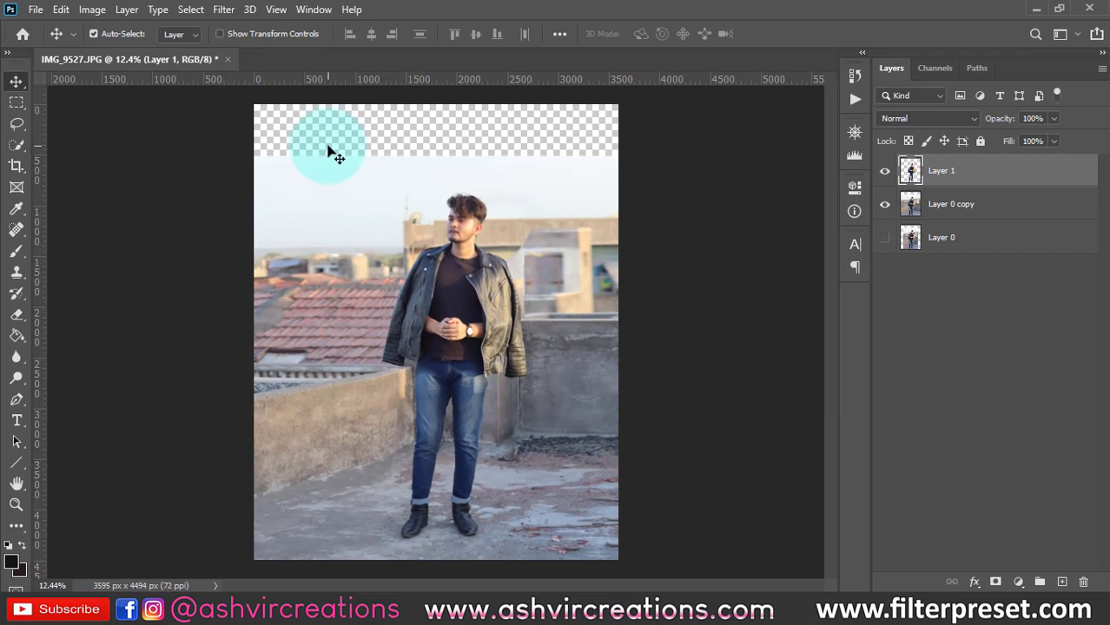
Open the background image BG9.jpg from the Desktop.
click(35, 9)
click(61, 42)
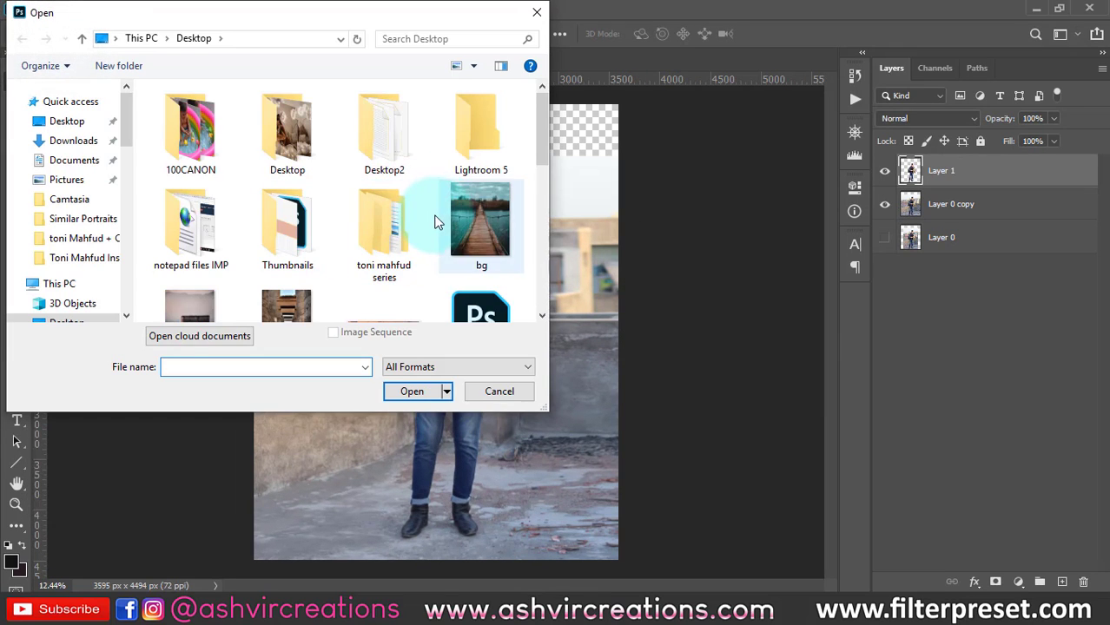
scroll(436, 223, down, 1)
double_click(172, 290)
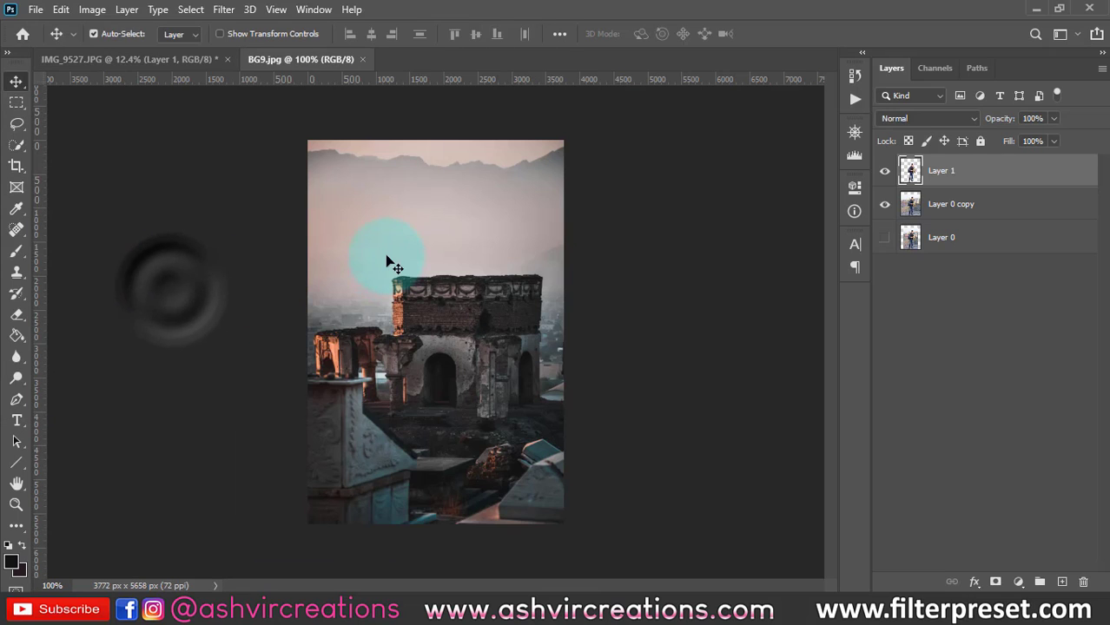
Bring the ruins image into IMG_9527.JPG as a layer below Layer 1 and position it behind the man, above the floor.
mouse_move(357, 172)
mouse_down()
mouse_move(214, 63)
mouse_move(358, 178)
mouse_up()
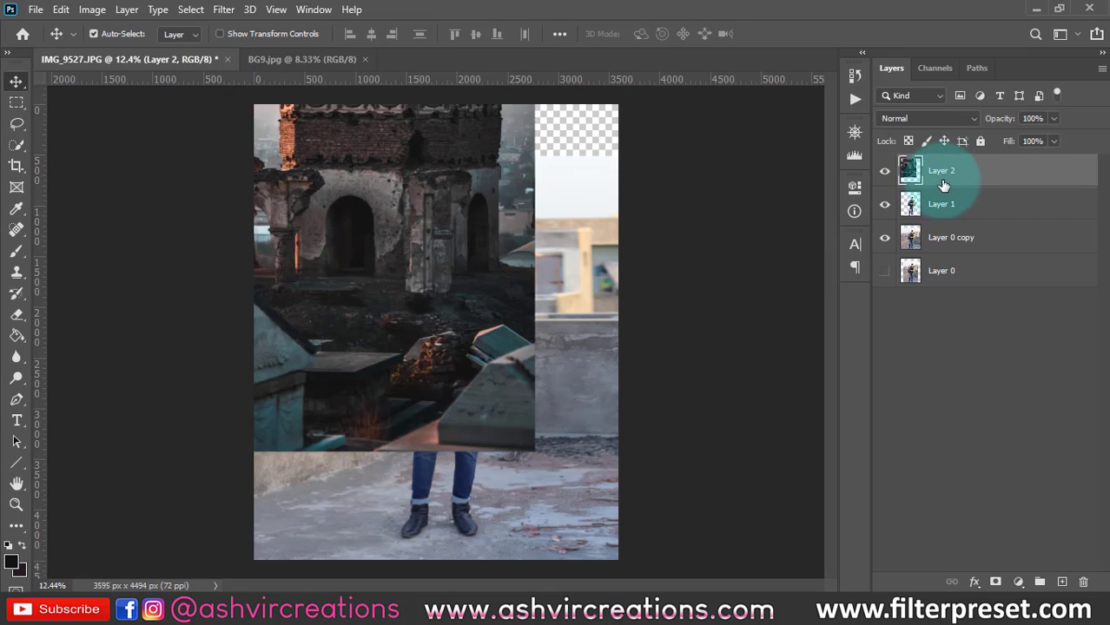
drag(947, 177, 932, 221)
drag(415, 176, 488, 192)
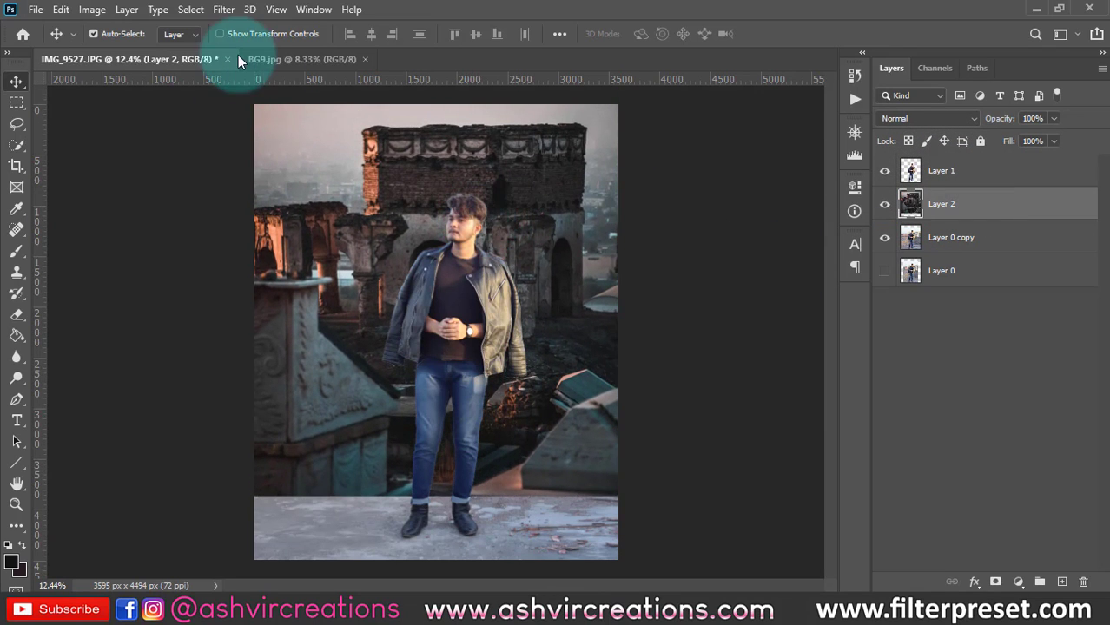
Apply a Box Blur with a 10-pixel radius to the ruins background on Layer 2.
click(223, 10)
mouse_move(248, 195)
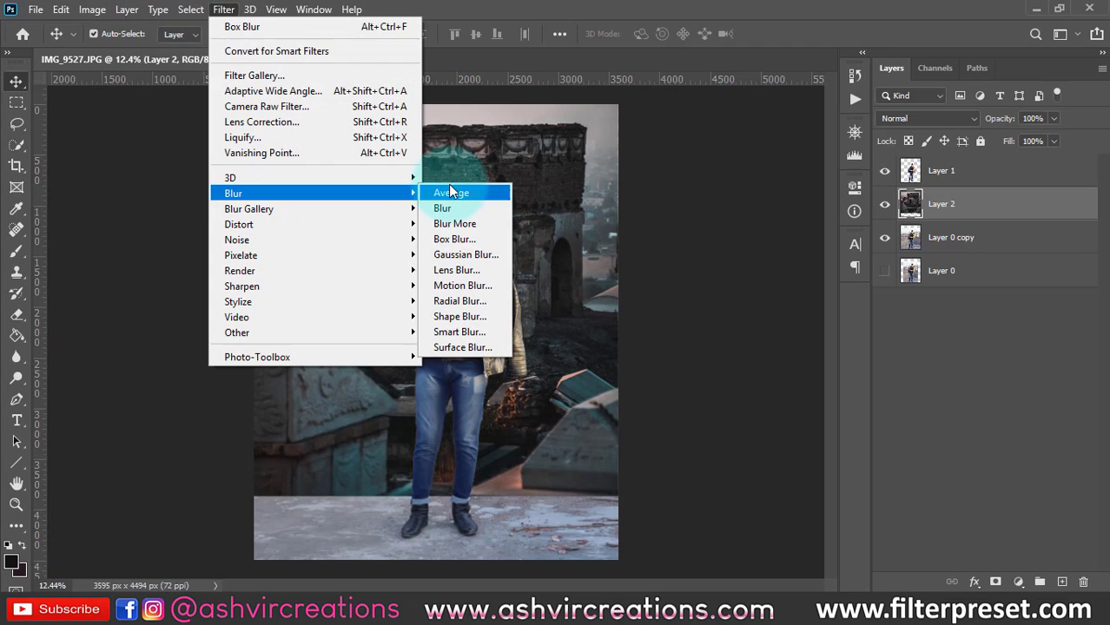
click(449, 241)
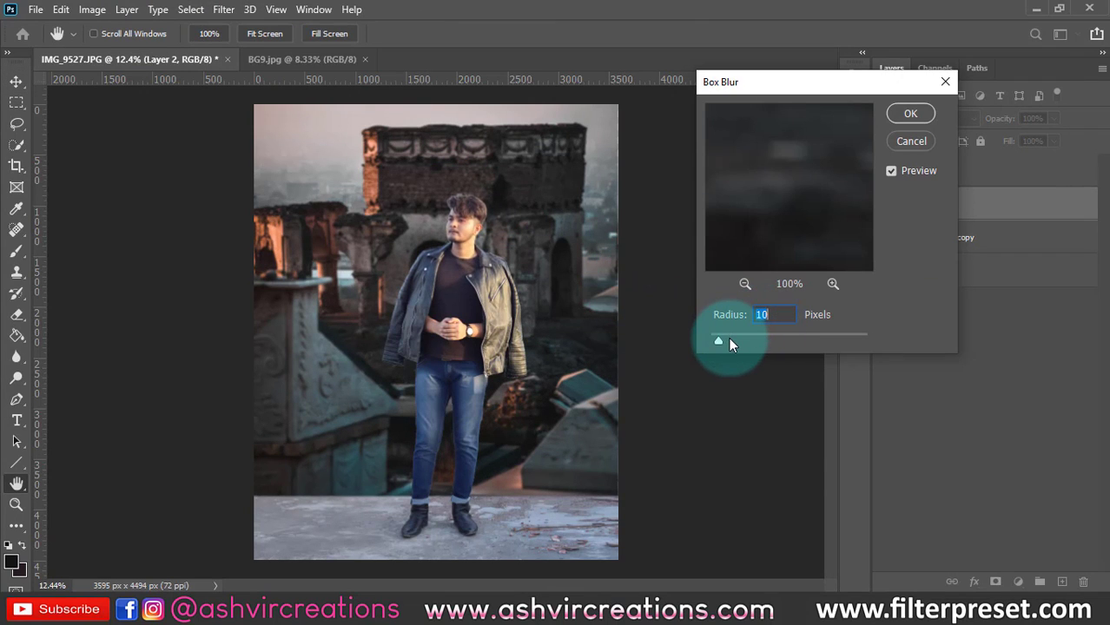
click(909, 115)
key(v)
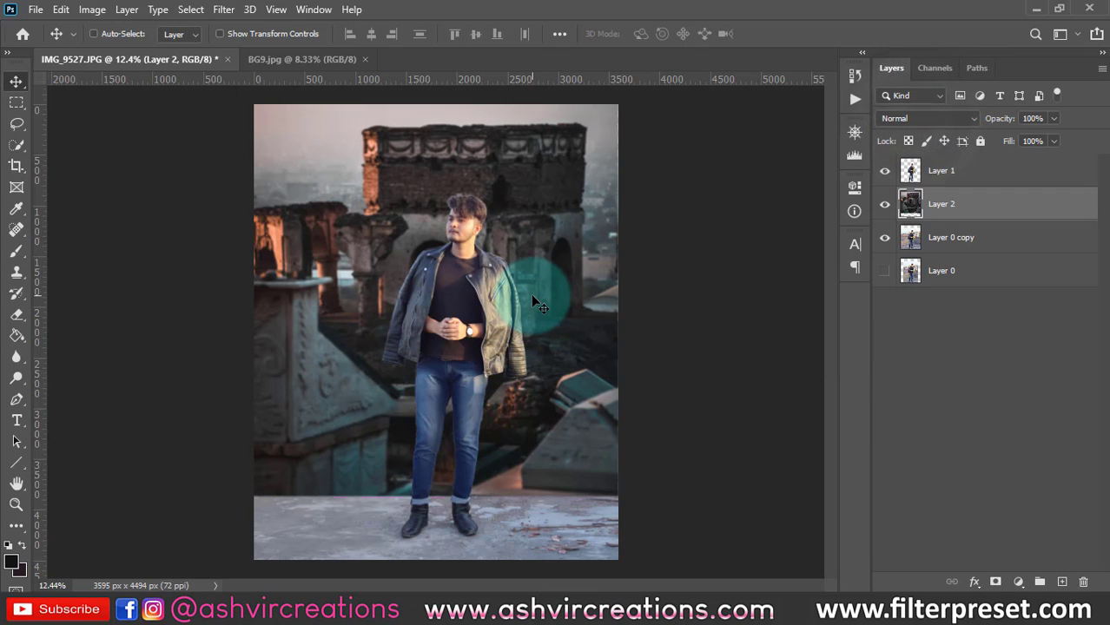
Flip the ruins background on Layer 2 horizontally with Free Transform and nudge it slightly upward.
key(ctrl+t)
right_click(529, 417)
click(535, 391)
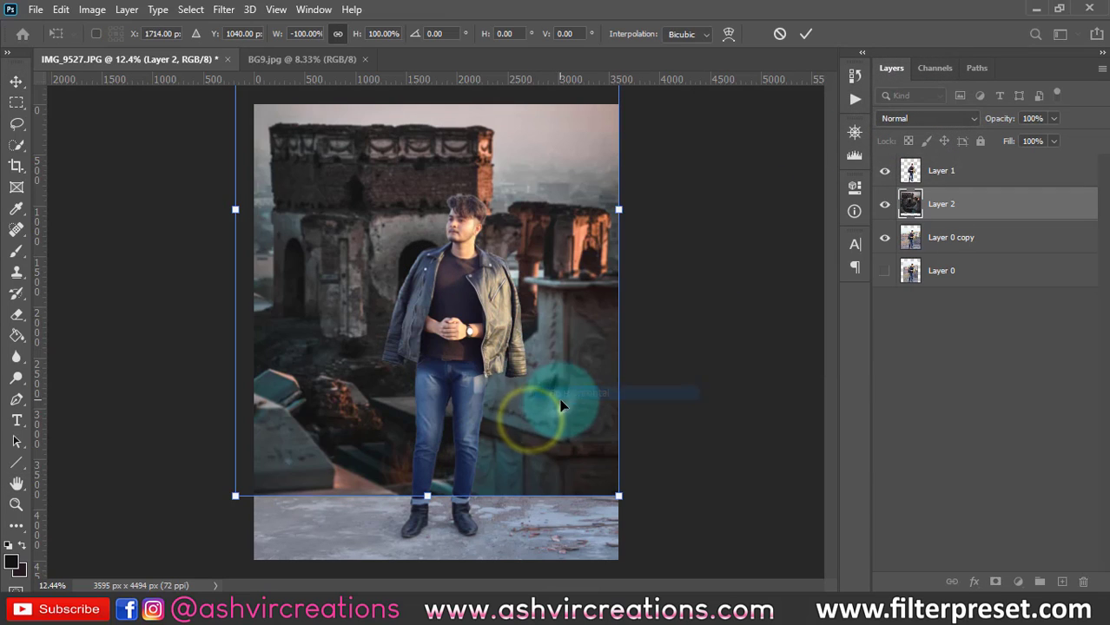
drag(560, 395, 556, 391)
Scale the ruins to about 93% height and 95% width, fit them across the canvas above the floor, and apply the transform.
scroll(556, 391, down, 1)
scroll(555, 389, down, 3)
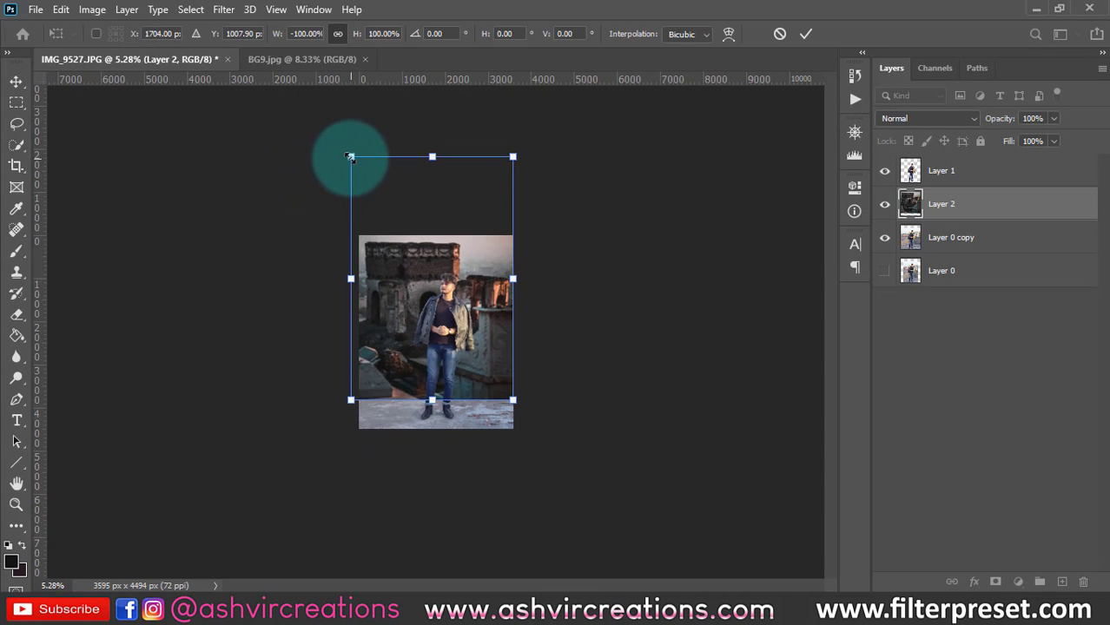
drag(350, 158, 312, 199)
scroll(448, 309, up, 2)
scroll(448, 309, up, 3)
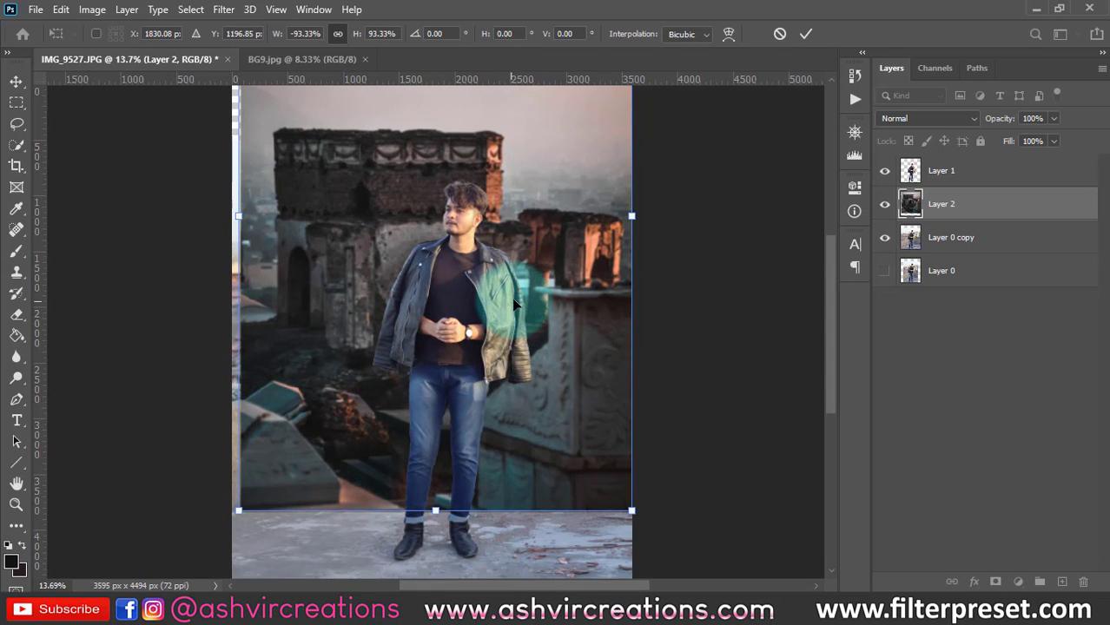
mouse_move(512, 297)
mouse_down()
mouse_move(489, 296)
mouse_move(515, 302)
mouse_up()
mouse_move(239, 216)
mouse_down()
mouse_move(79, 215)
mouse_move(233, 217)
mouse_up()
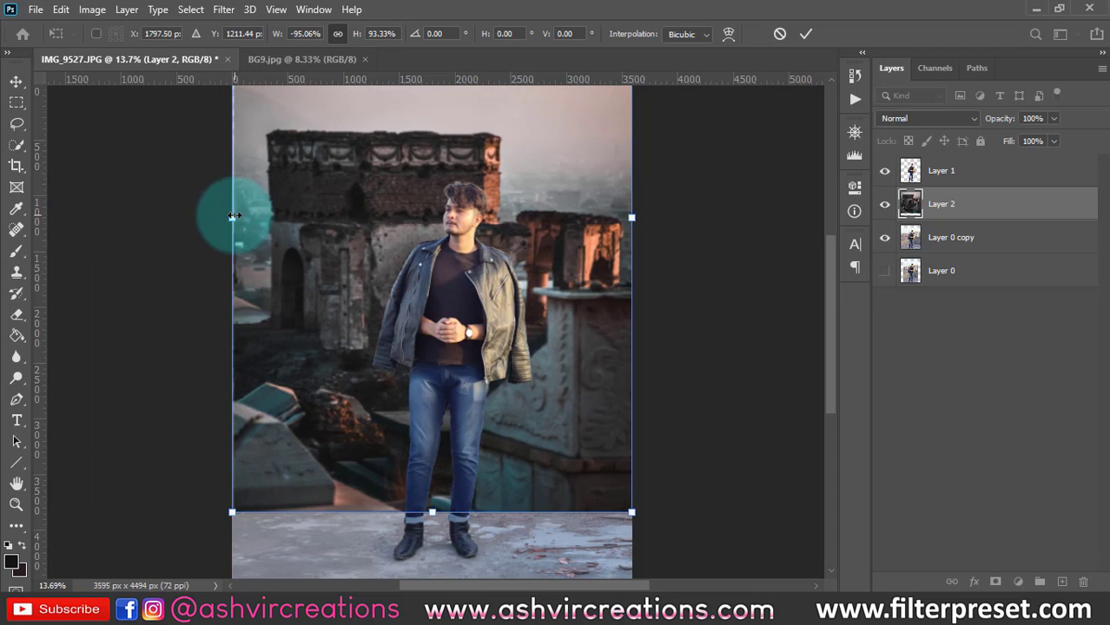
scroll(233, 216, down, 2)
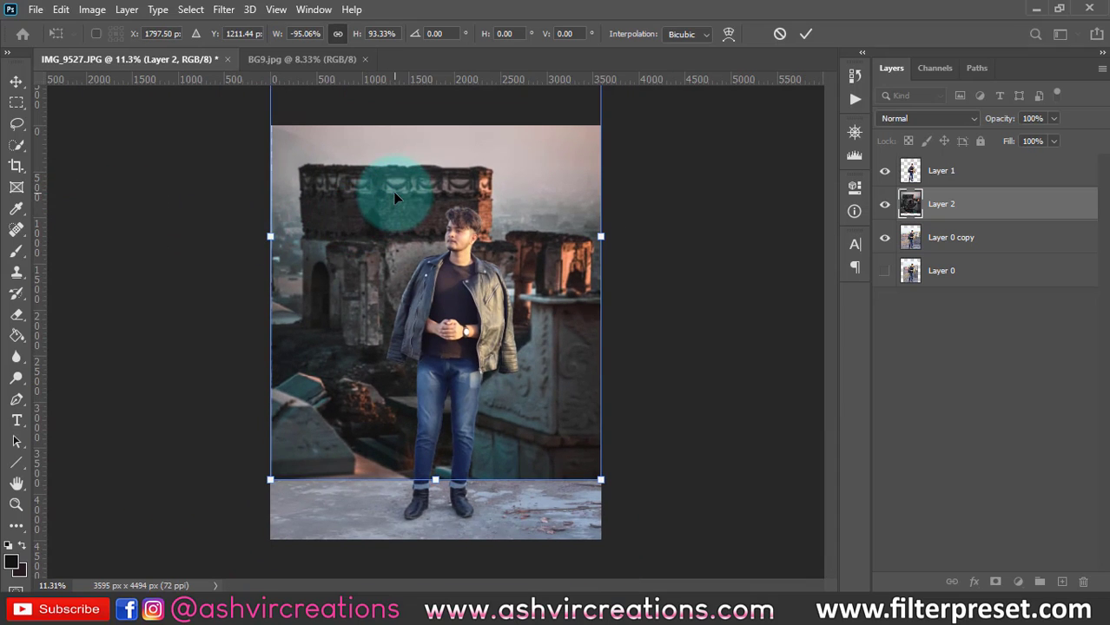
mouse_move(392, 191)
mouse_down()
mouse_move(350, 190)
mouse_move(390, 196)
mouse_move(391, 185)
mouse_up()
key(Return)
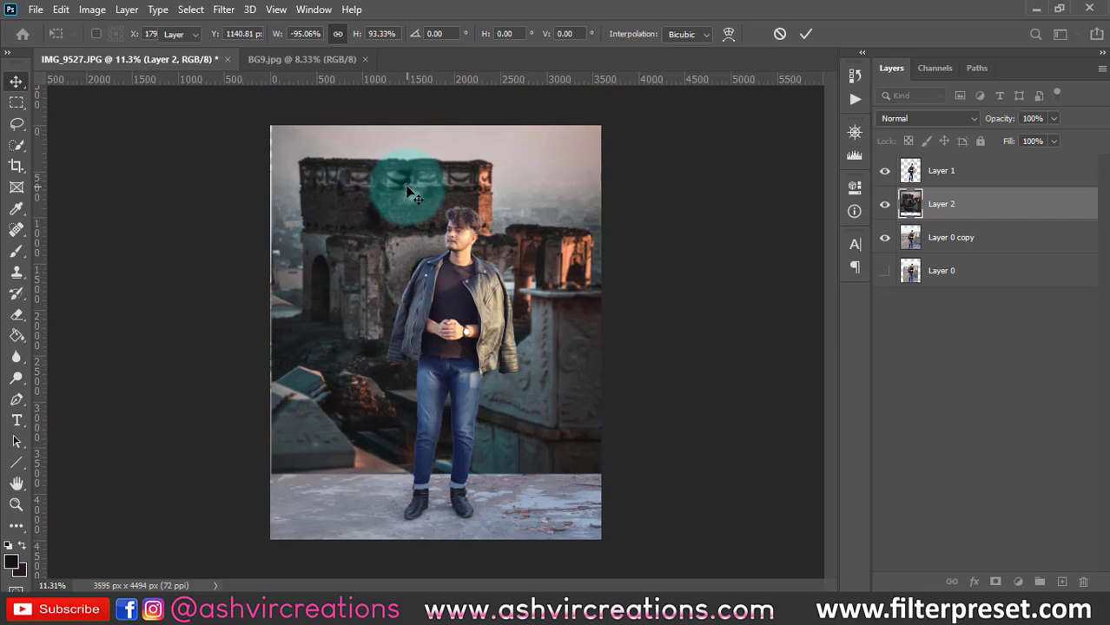
Add a new empty layer above the man's cutout on Layer 1 and clip it to that layer.
scroll(452, 209, up, 3)
drag(458, 209, 444, 193)
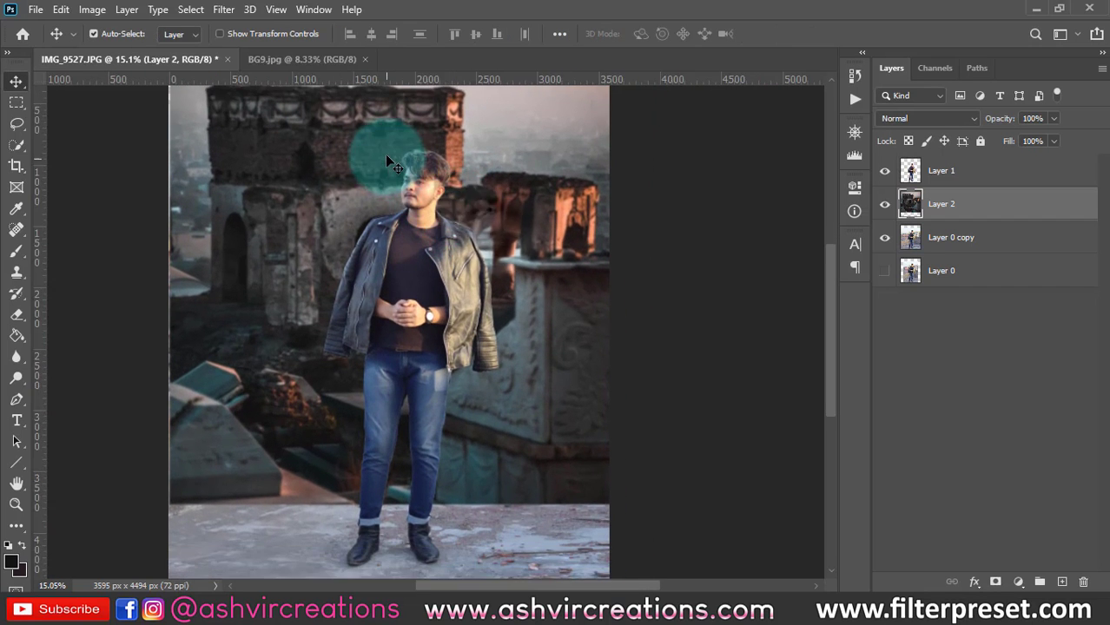
scroll(390, 154, up, 10)
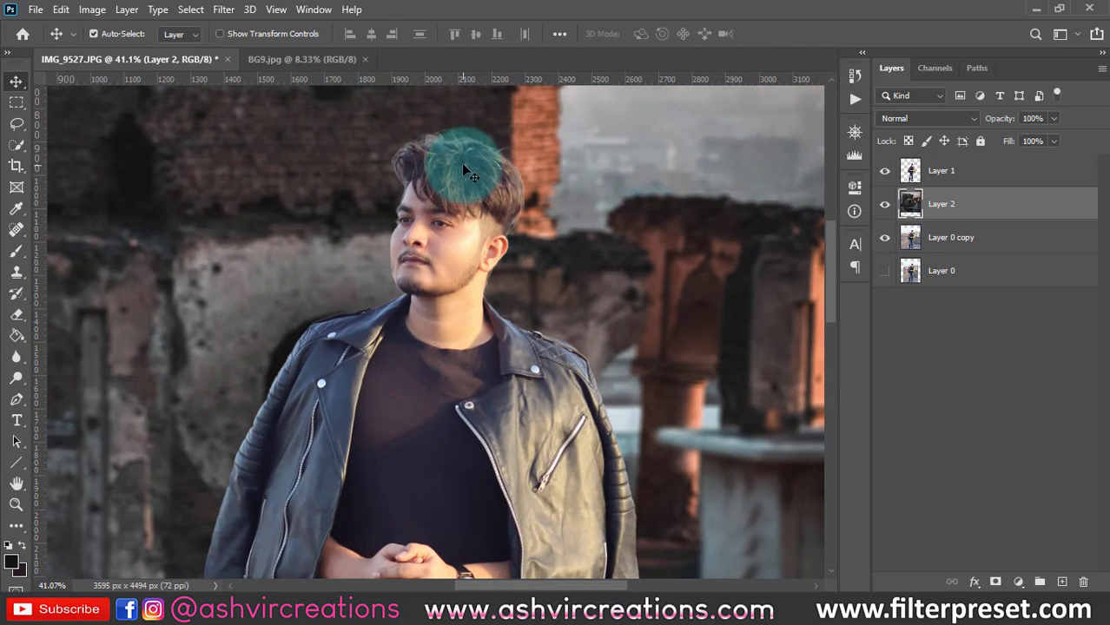
click(461, 164)
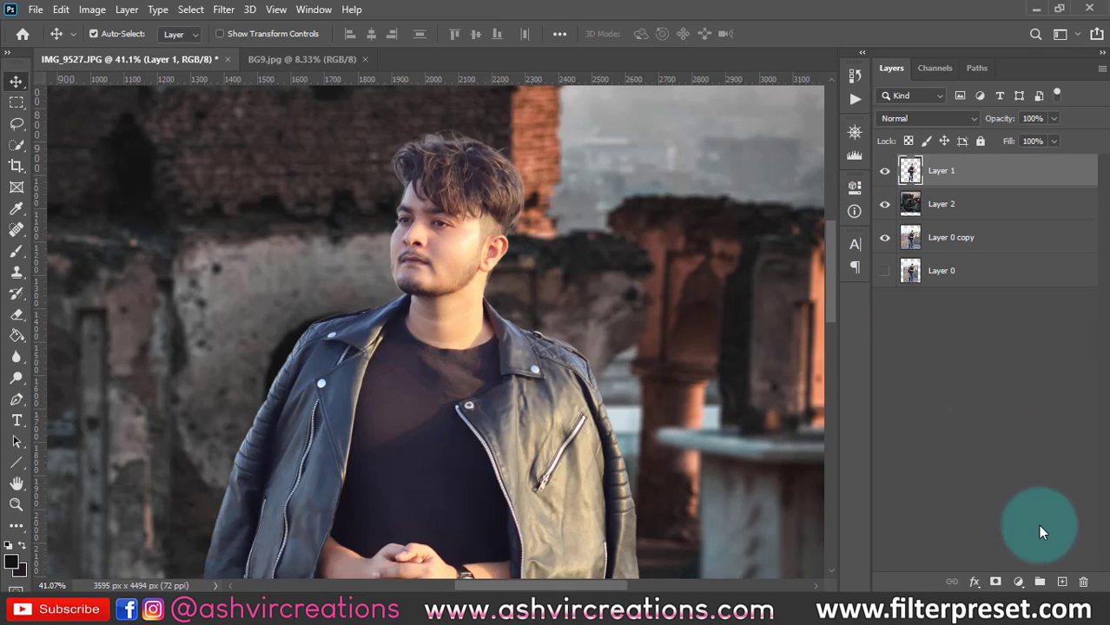
click(1061, 584)
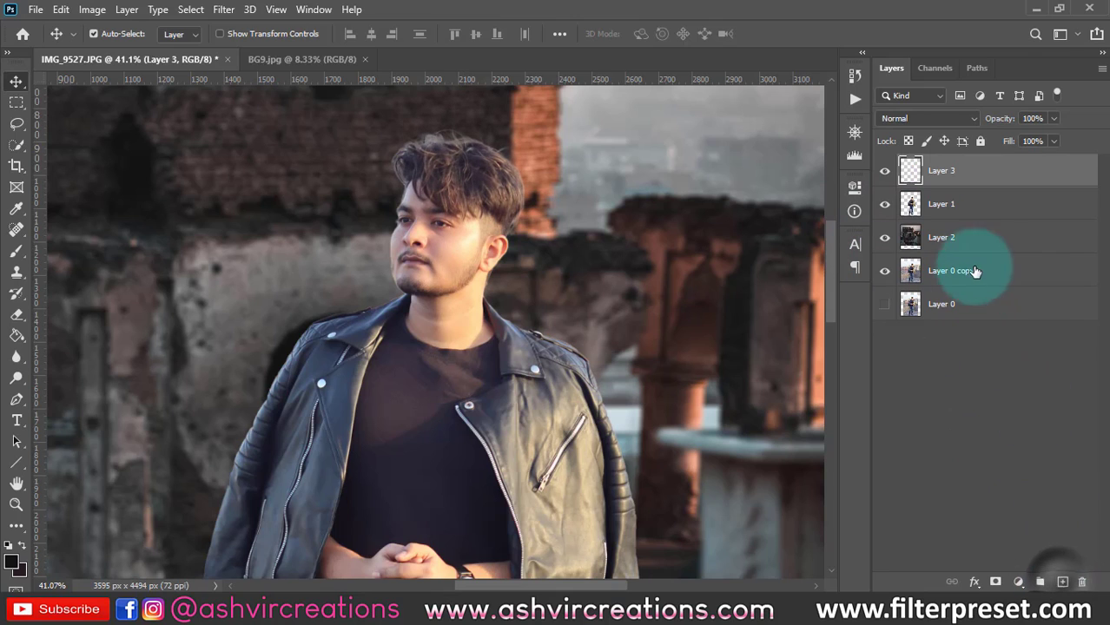
right_click(994, 175)
click(833, 312)
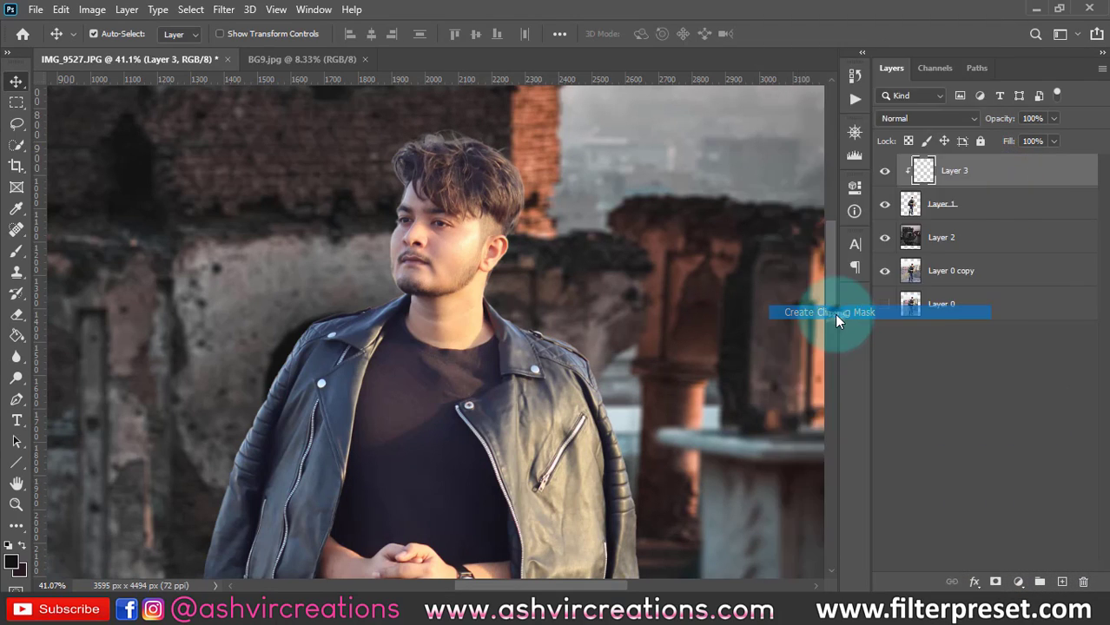
Brush a dark colour sampled from the hair over the man's hair on Layer 3, using brush sizes of 200 and 70.
click(14, 253)
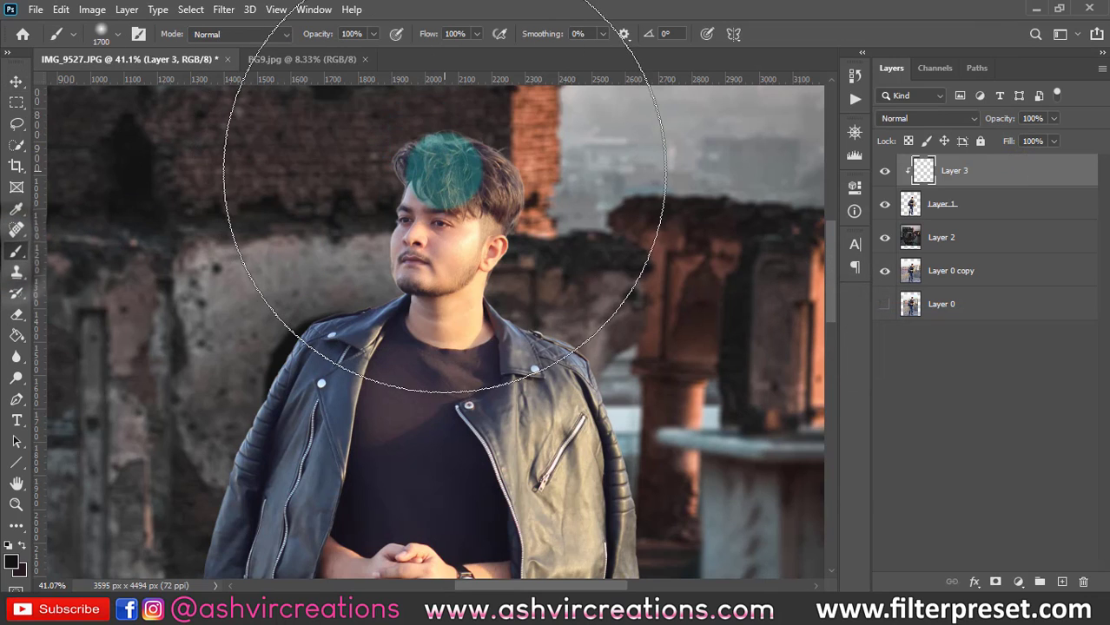
right_click(443, 167)
drag(532, 205, 554, 215)
click(444, 150)
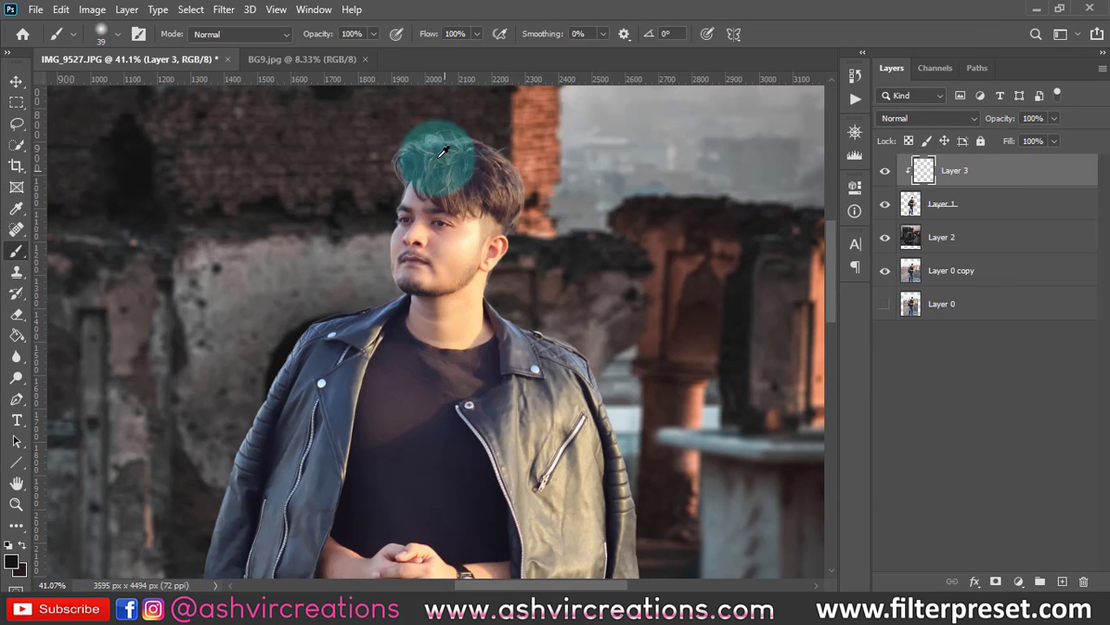
key(])
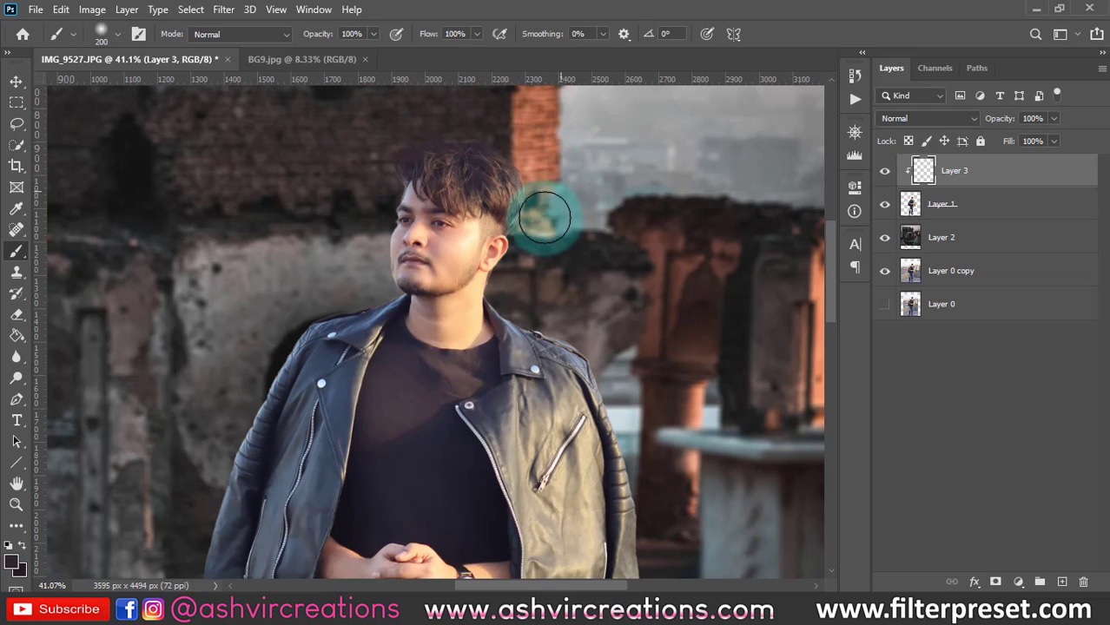
scroll(541, 149, up, 5)
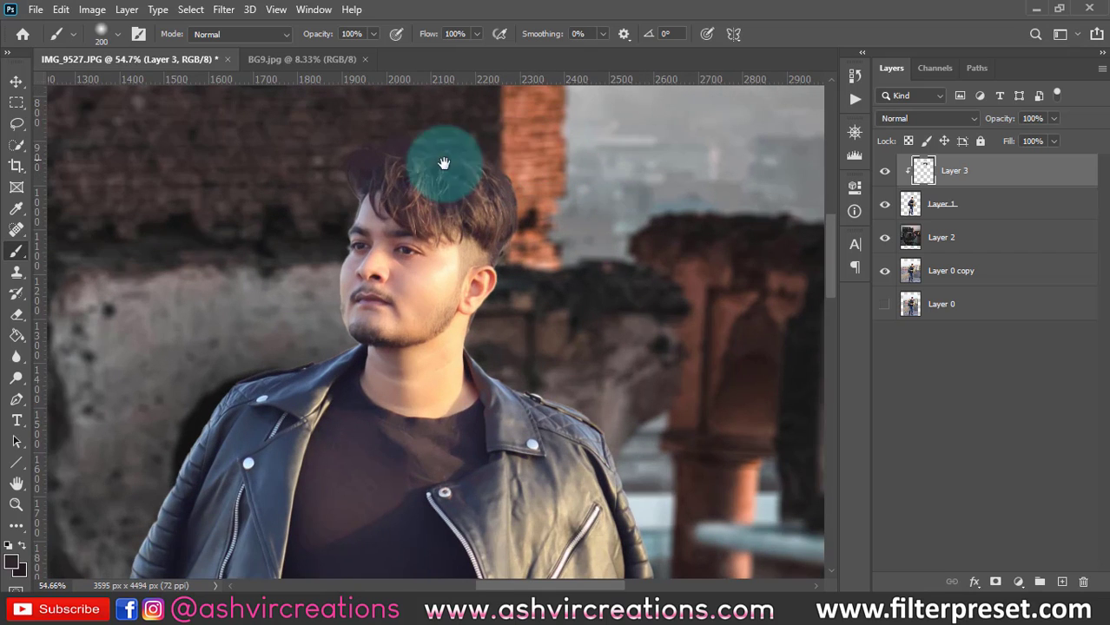
key(bracketleft)
key(bracketleft)
scroll(330, 174, up, 3)
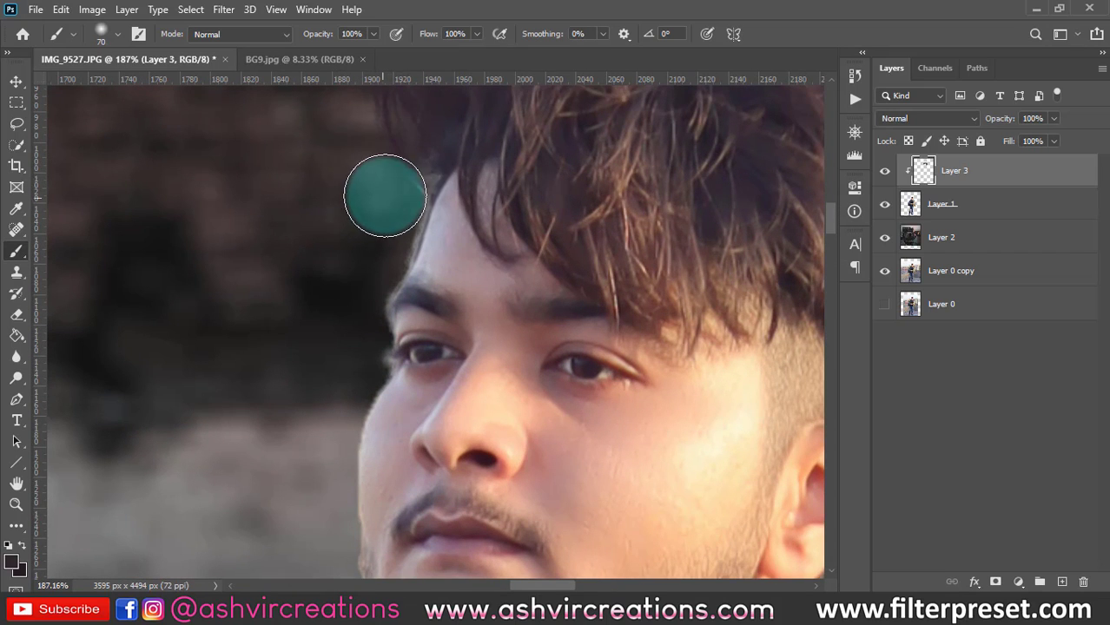
scroll(370, 179, down, 2)
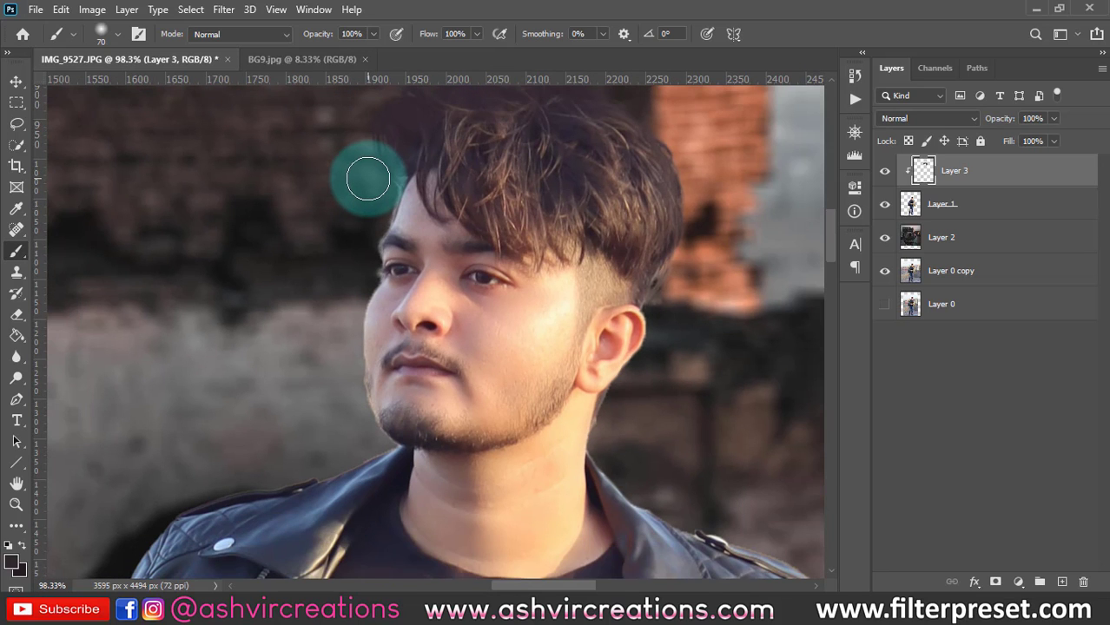
scroll(356, 165, down, 2)
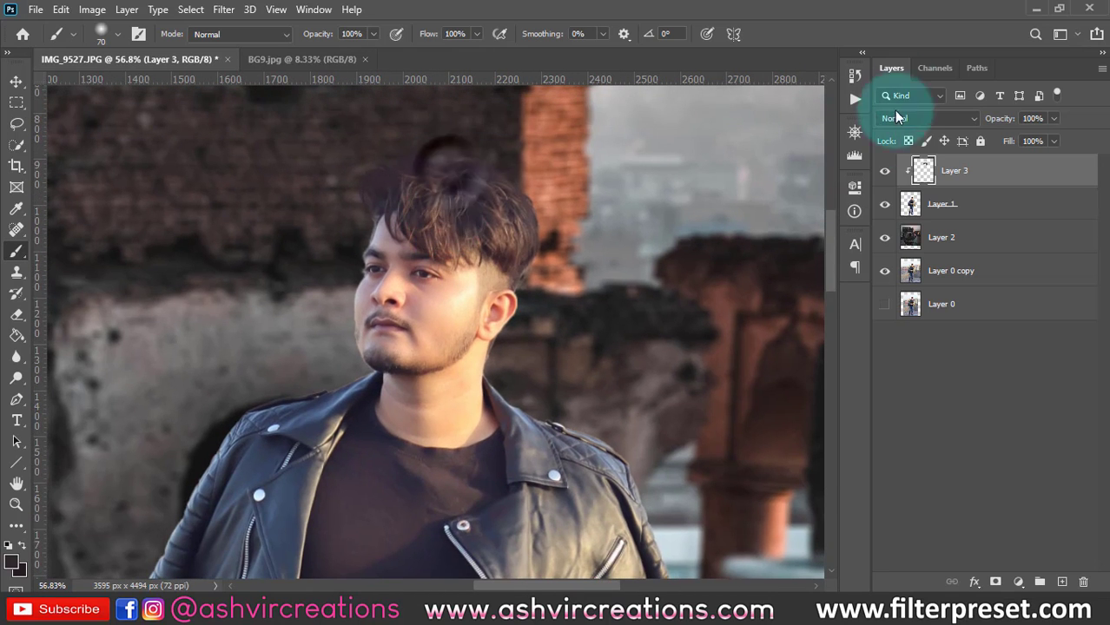
Try the Multiply blend mode on Layer 3 together with a Hue/Saturation lightness of +28.
click(907, 118)
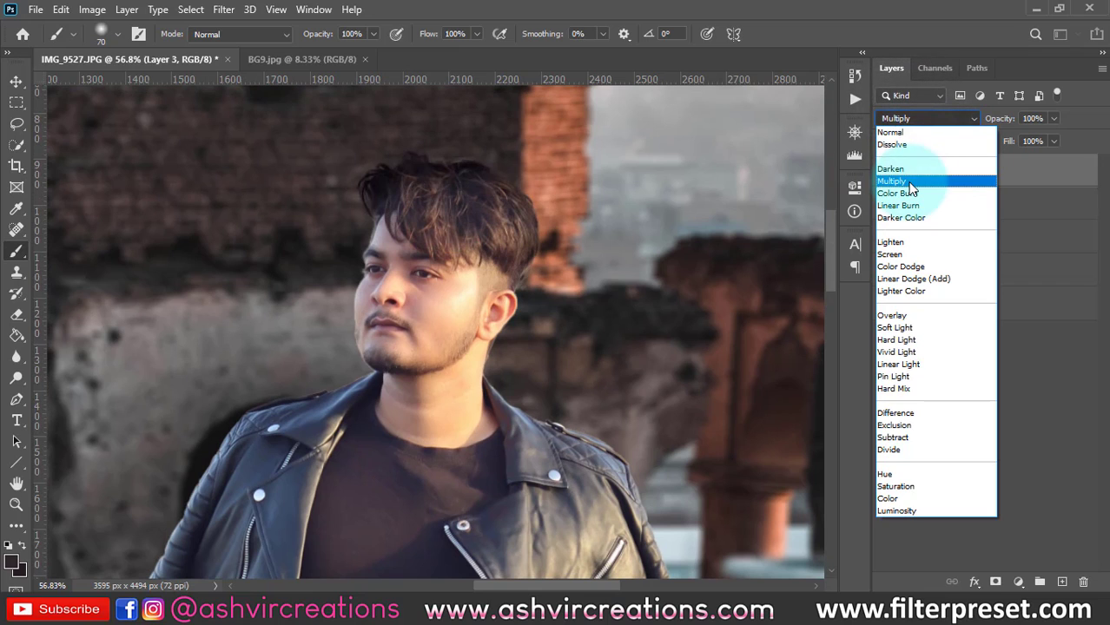
click(908, 182)
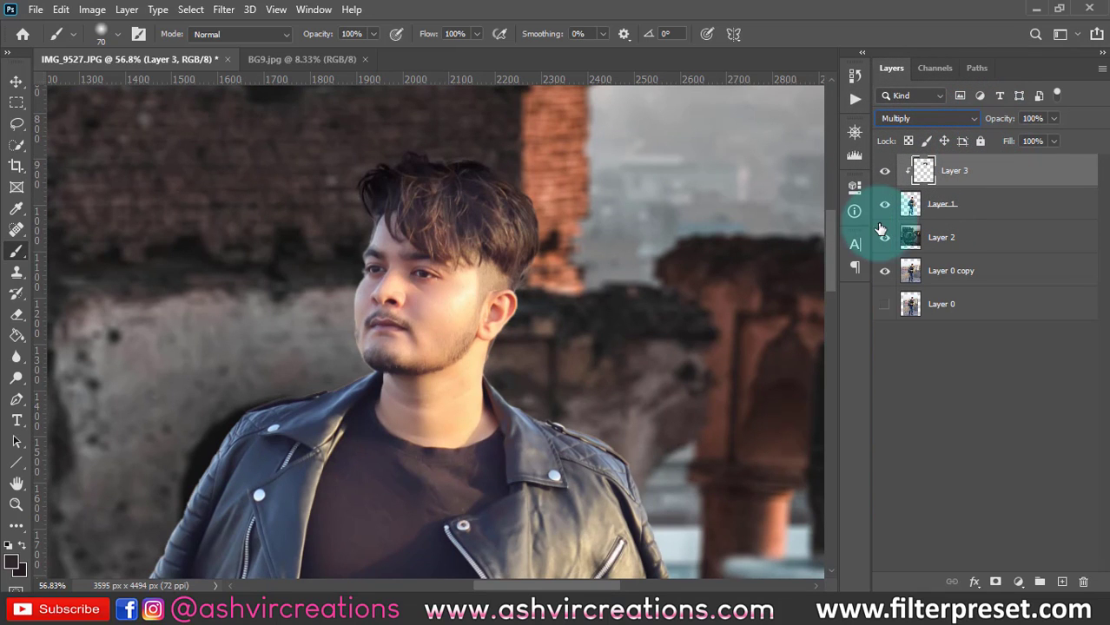
key(ctrl+u)
click(851, 254)
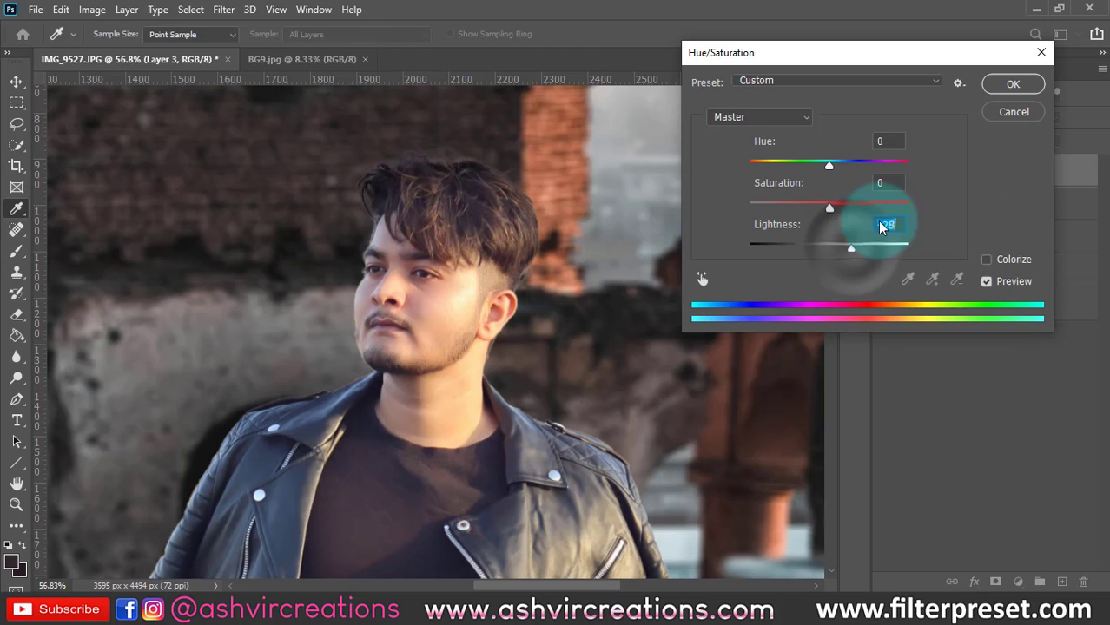
click(988, 113)
Set Layer 3 to the Normal blend mode with 86% opacity.
mouse_move(992, 123)
mouse_down()
mouse_move(942, 115)
mouse_move(991, 115)
mouse_move(989, 123)
mouse_up()
click(954, 117)
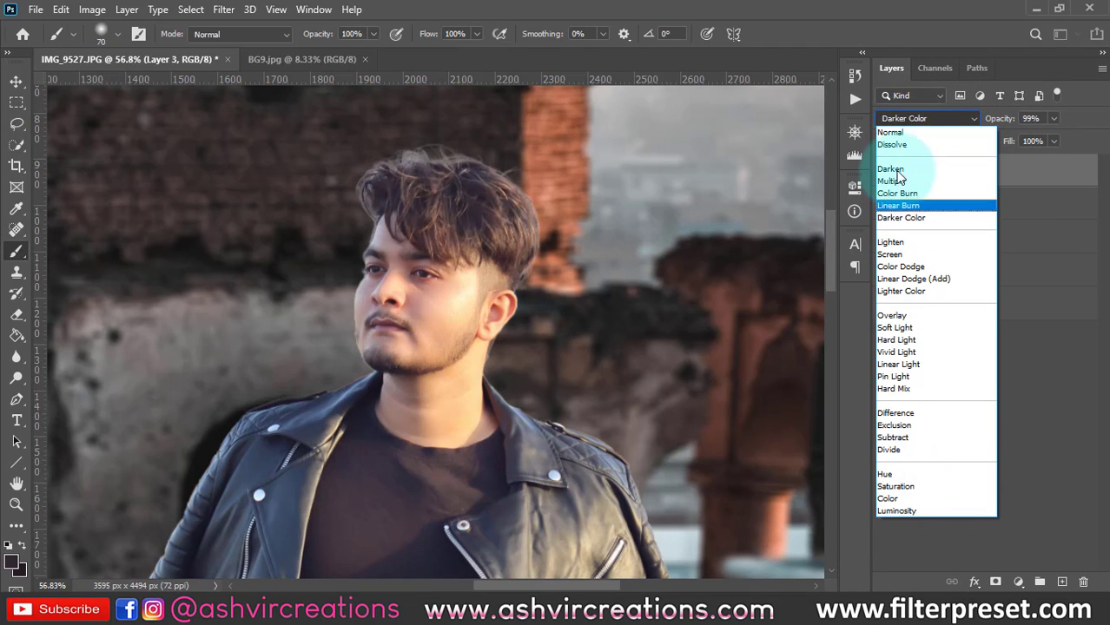
click(893, 133)
mouse_move(997, 124)
mouse_down()
mouse_move(942, 112)
mouse_move(1014, 124)
mouse_up()
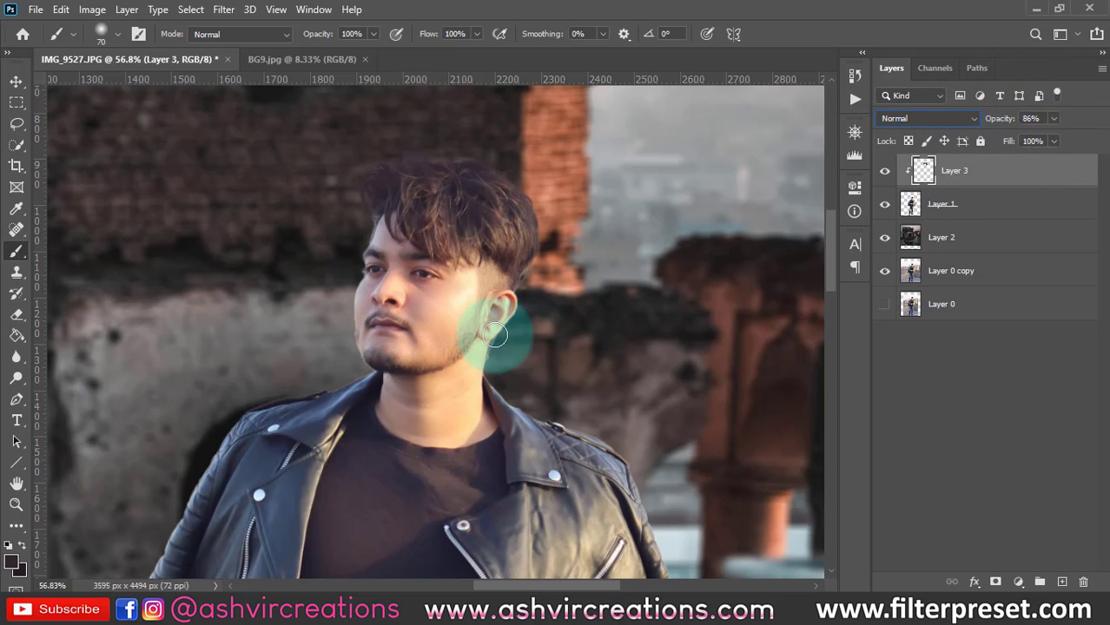
Make Layer 1 active and start a Pen tool path from the chin up along the edge of the man's cheek.
key(ctrl+plus)
key(ctrl+plus)
key(ctrl+plus)
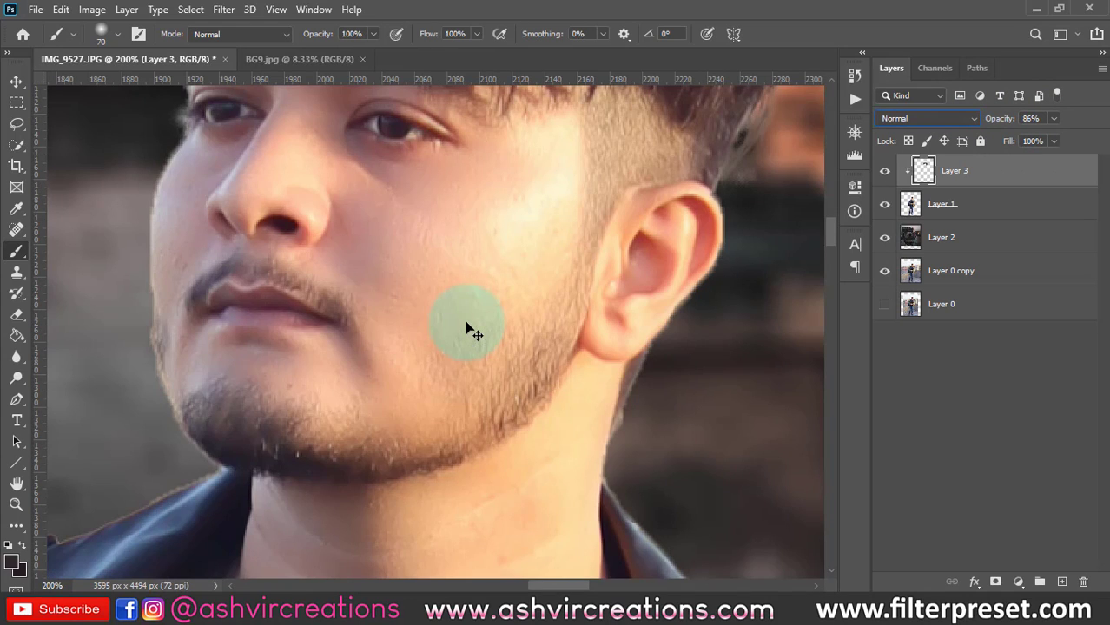
drag(546, 351, 712, 426)
click(1053, 213)
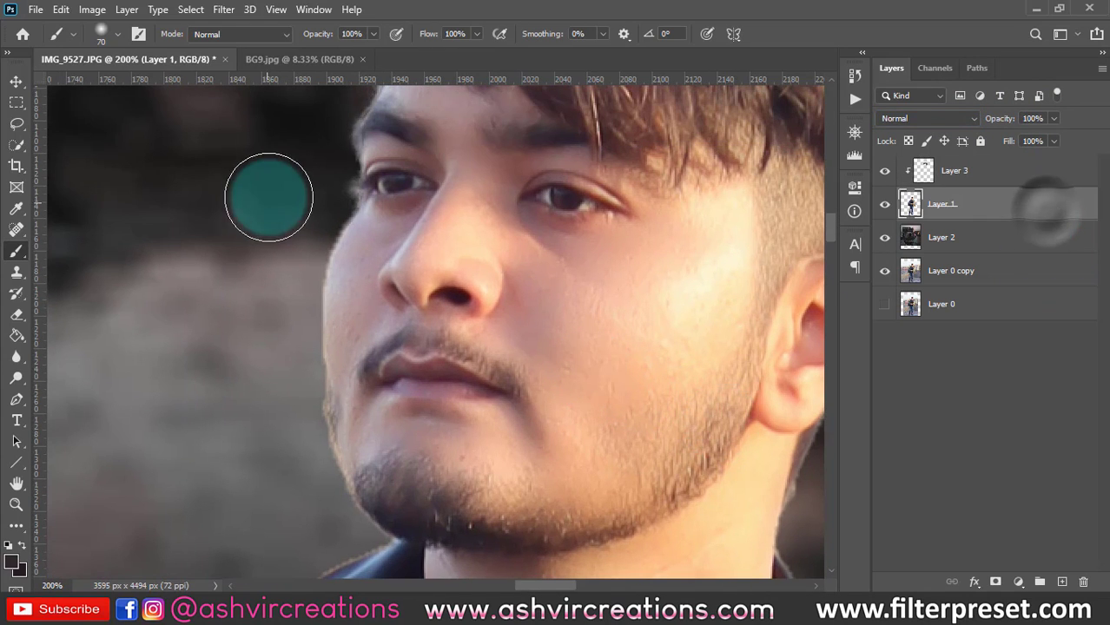
click(17, 399)
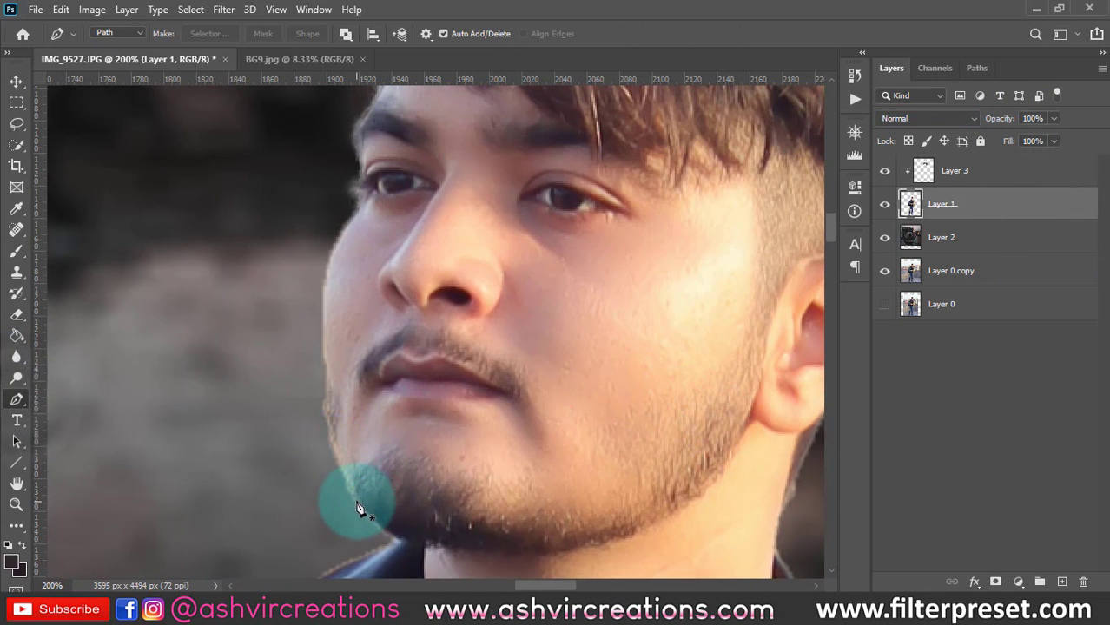
click(357, 503)
drag(323, 345, 408, 274)
alt+click(324, 346)
alt+click(352, 218)
Continue the path closely along the eye, eyebrow and forehead edge up to the hairline.
scroll(352, 219, up, 3)
click(384, 227)
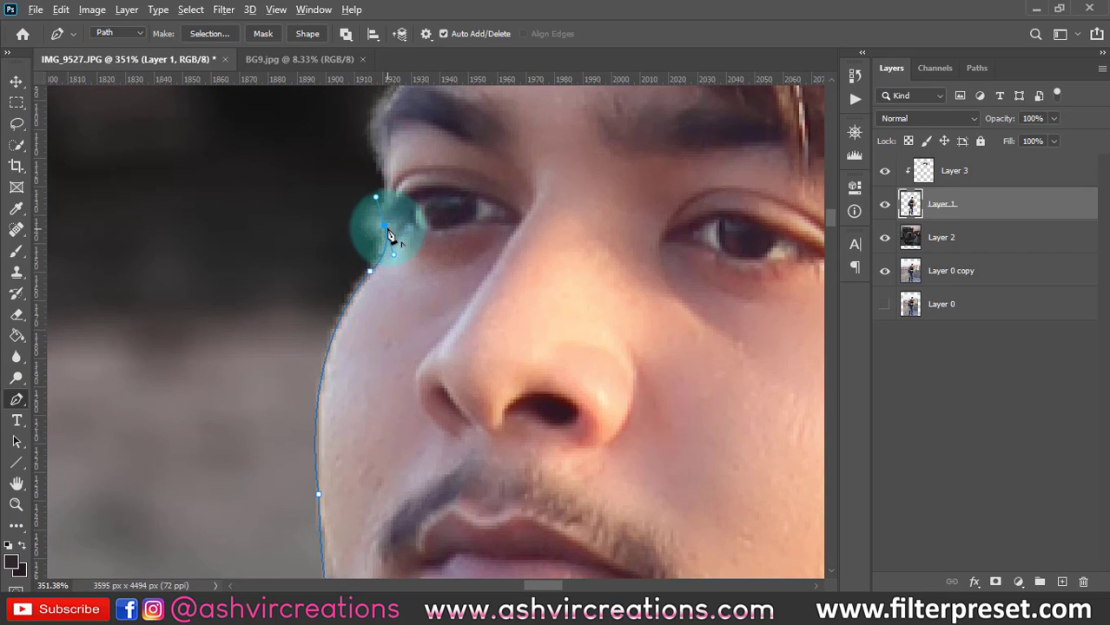
alt+click(387, 229)
drag(399, 181, 468, 310)
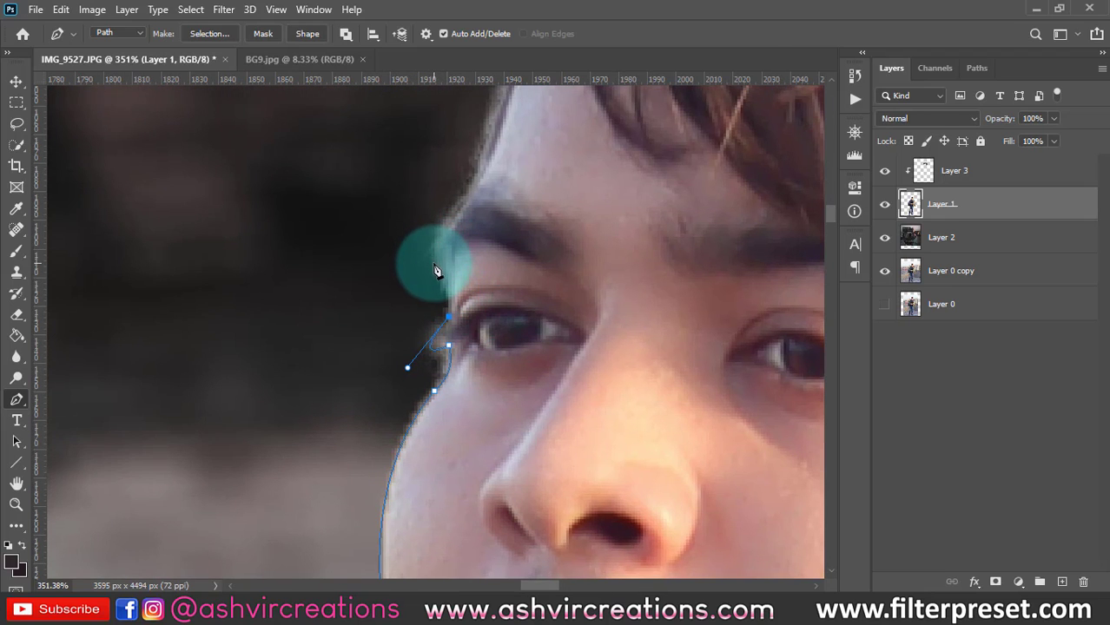
drag(425, 249, 433, 243)
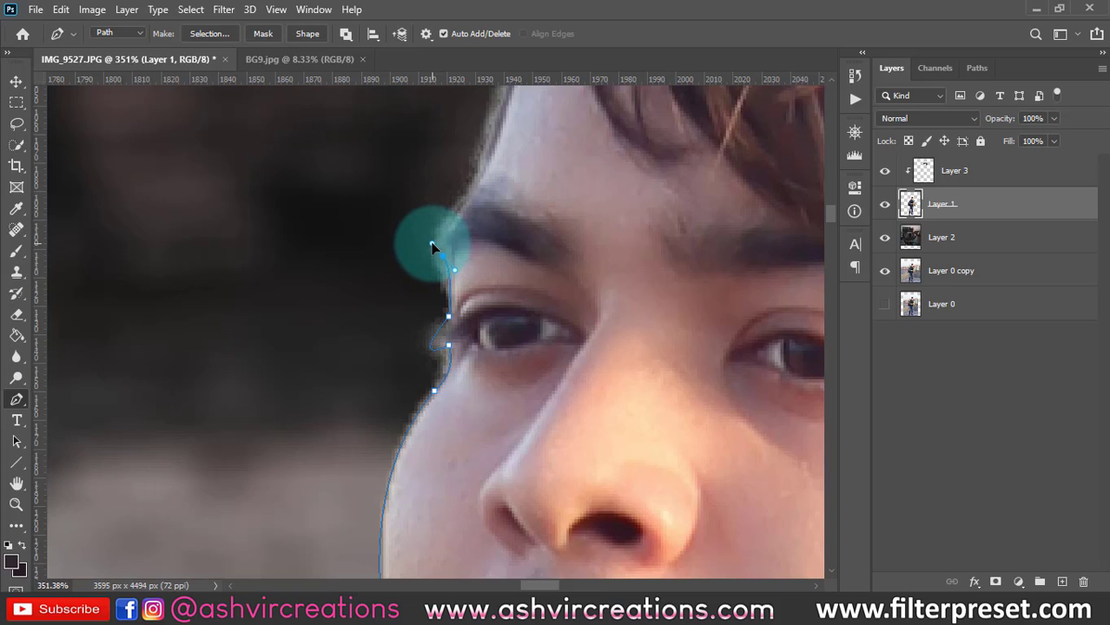
click(458, 205)
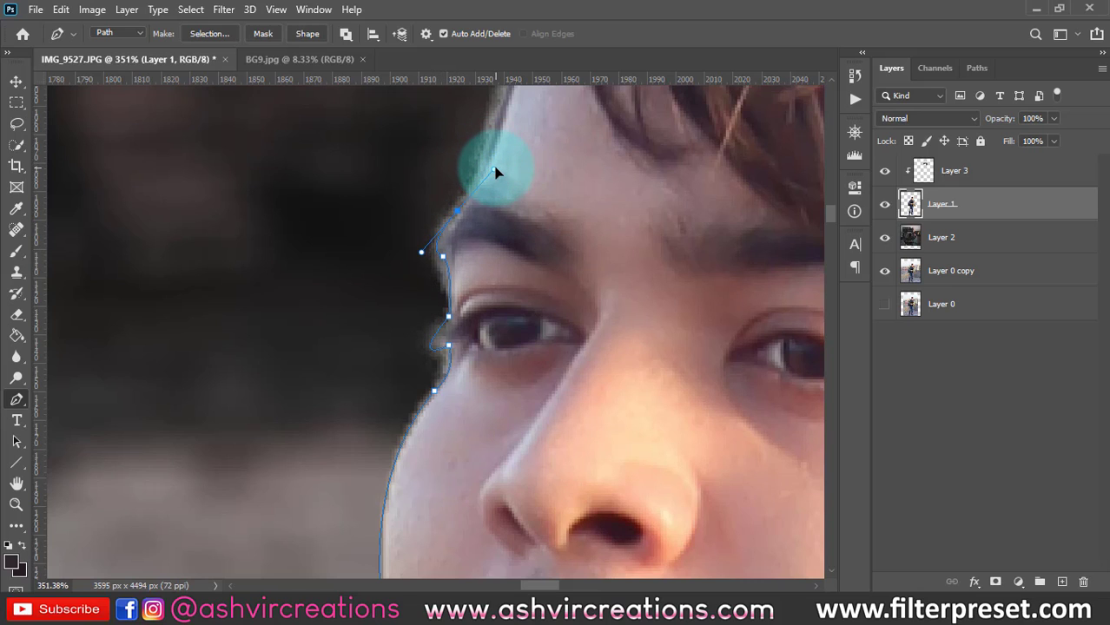
alt+click(458, 211)
drag(495, 206, 493, 359)
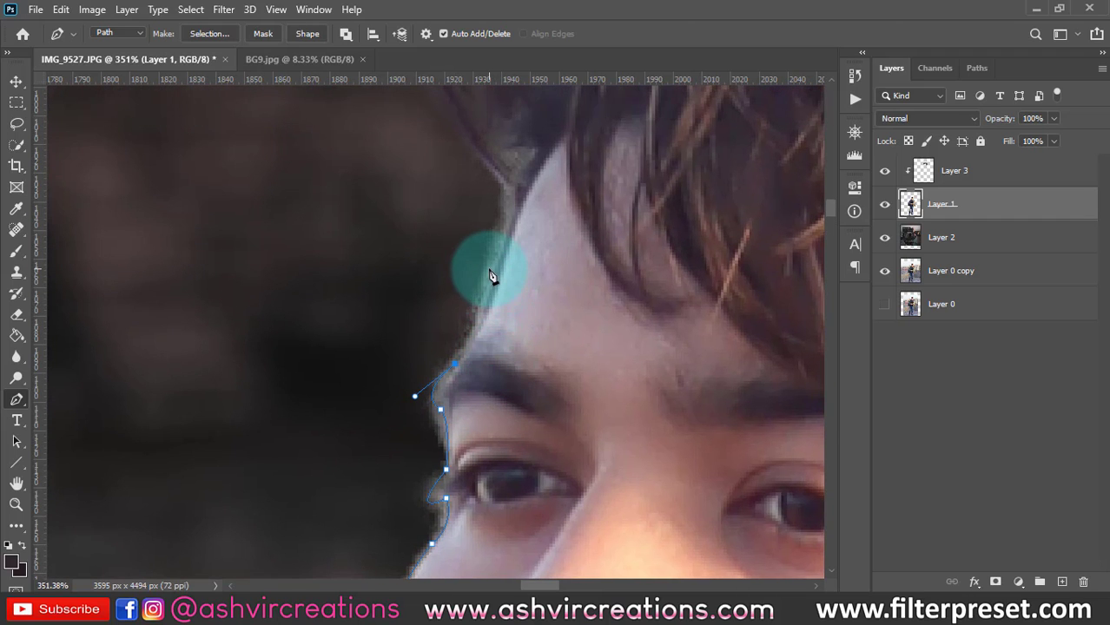
drag(490, 272, 484, 219)
drag(498, 189, 476, 184)
scroll(369, 243, down, 2)
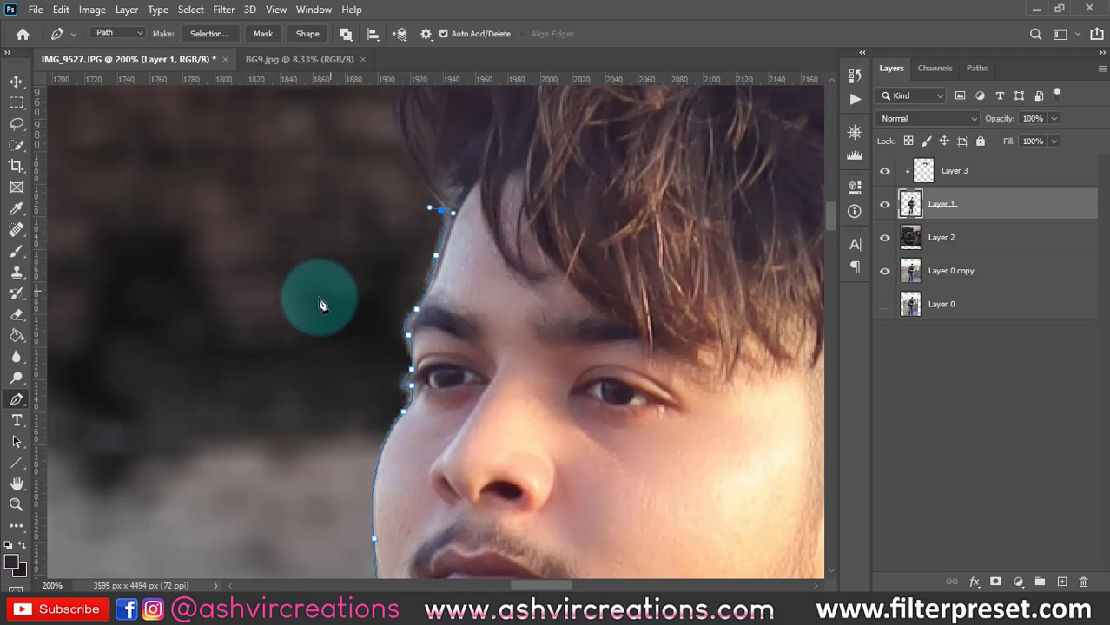
Extend the path outside the face, convert it to a selection to clear the fringe on Layer 1, and deselect.
click(315, 299)
drag(303, 347, 357, 187)
click(308, 383)
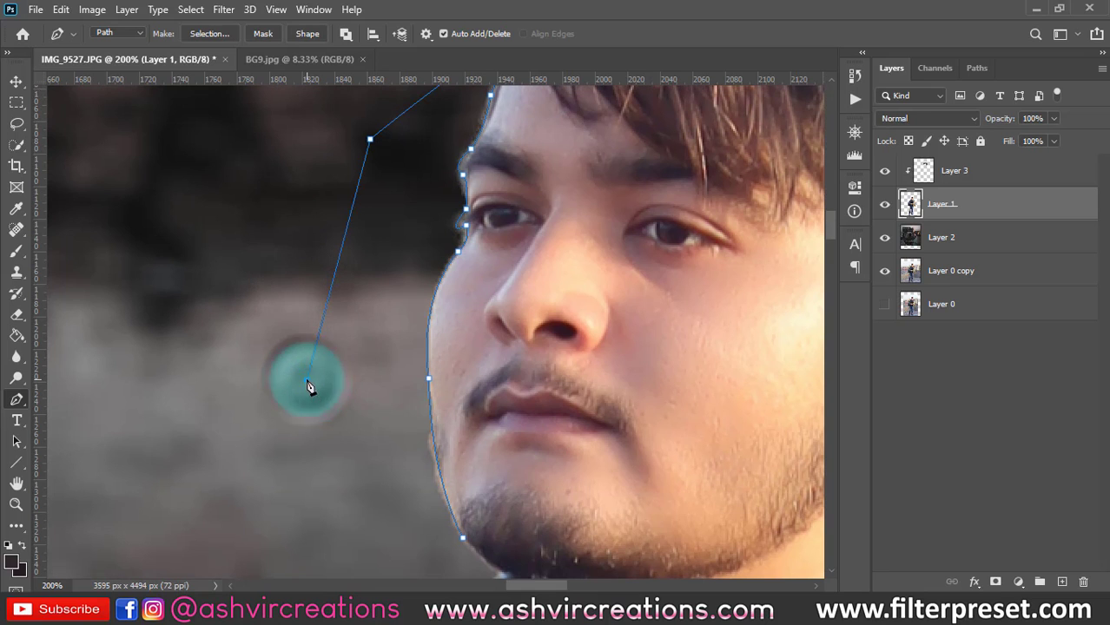
key(ctrl+Return)
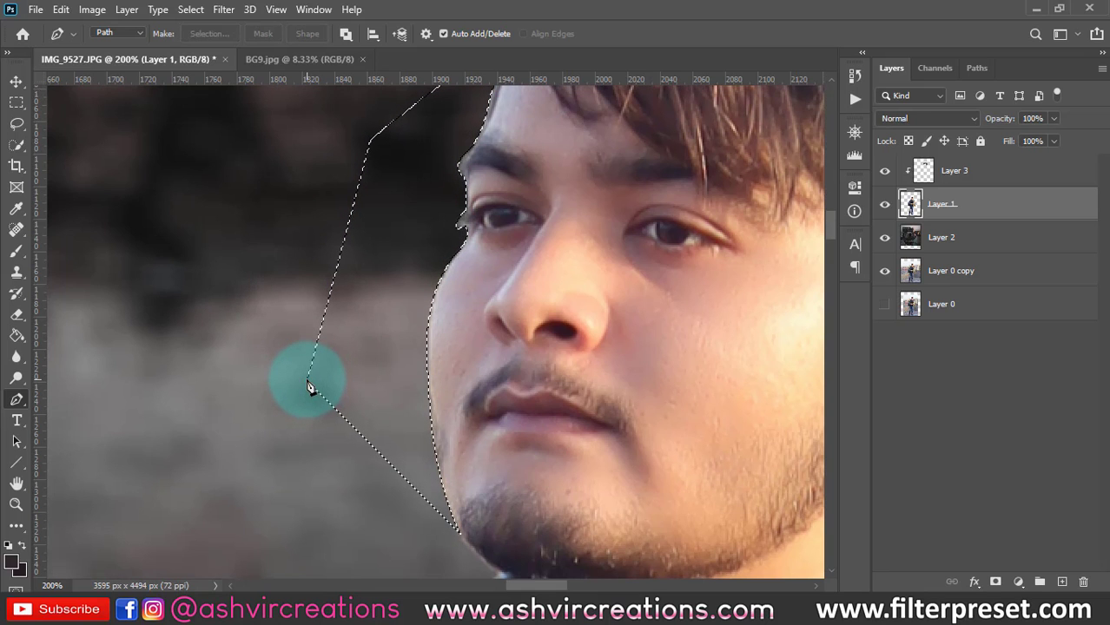
key(ctrl+d)
Make Layer 3 active and paint over the light fringe along the jacket's left collar and shoulder with a 30 px jacket-coloured brush.
drag(544, 437, 536, 268)
scroll(471, 394, up, 4)
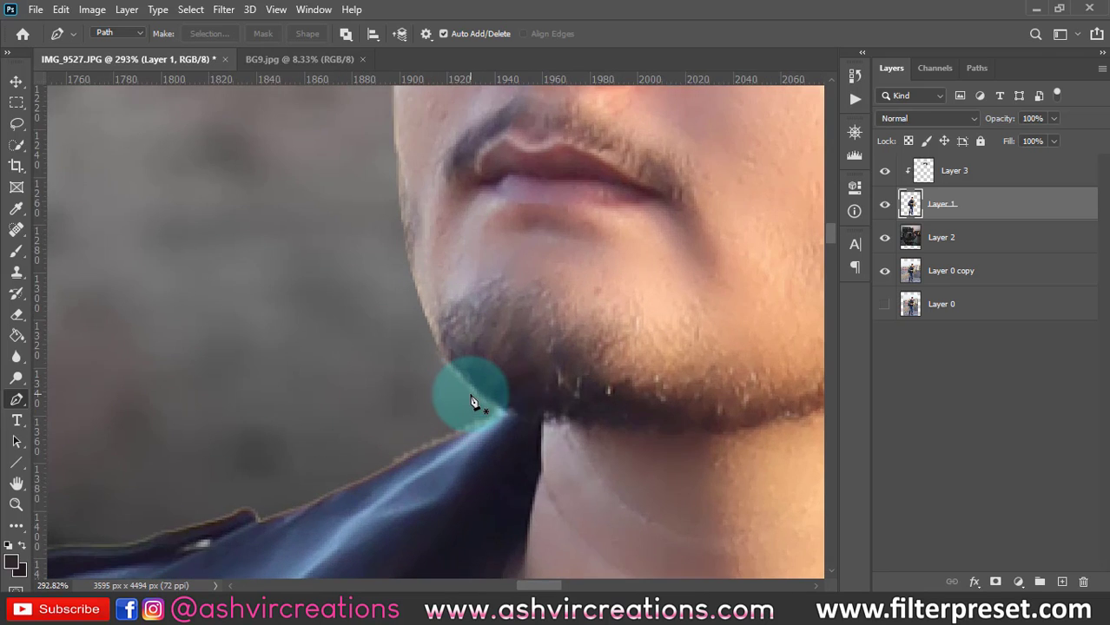
scroll(471, 395, down, 4)
click(990, 174)
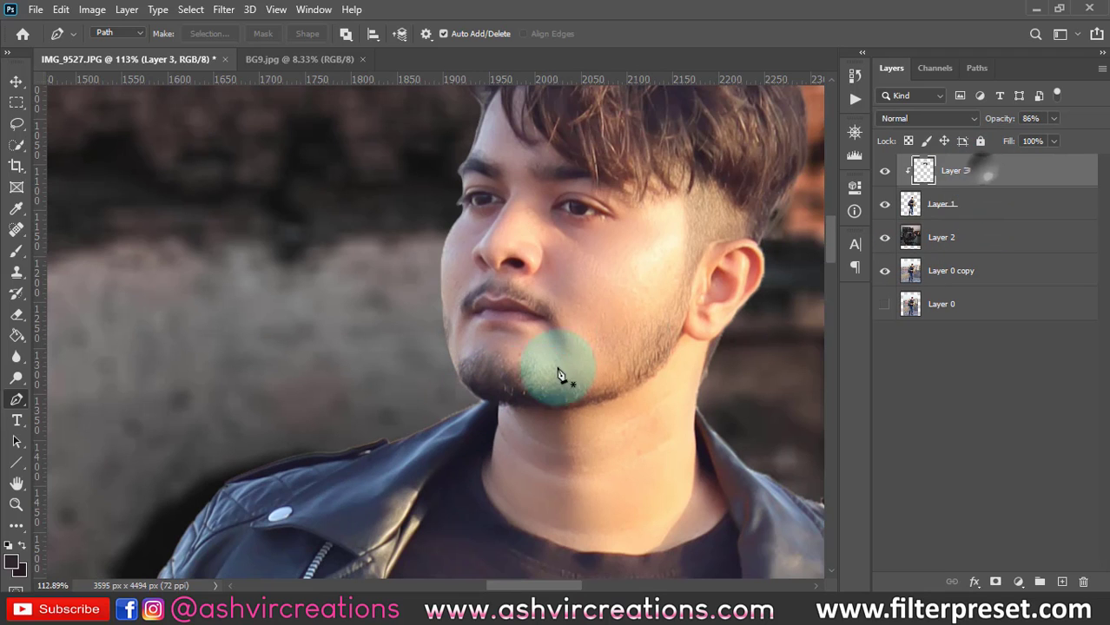
key(b)
scroll(521, 399, up, 3)
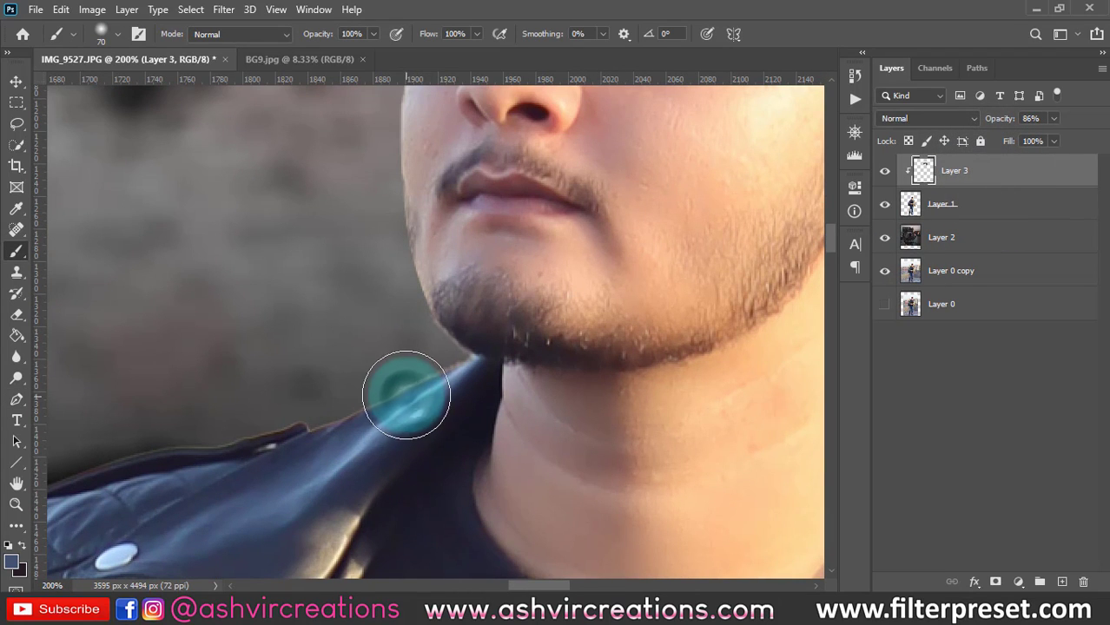
key(bracketleft)
key(bracketleft)
key(bracketleft)
mouse_move(430, 361)
mouse_down()
mouse_move(374, 378)
mouse_move(418, 368)
mouse_move(339, 417)
mouse_move(357, 406)
mouse_move(259, 417)
mouse_move(397, 337)
mouse_move(396, 350)
mouse_move(181, 400)
mouse_move(144, 424)
mouse_up()
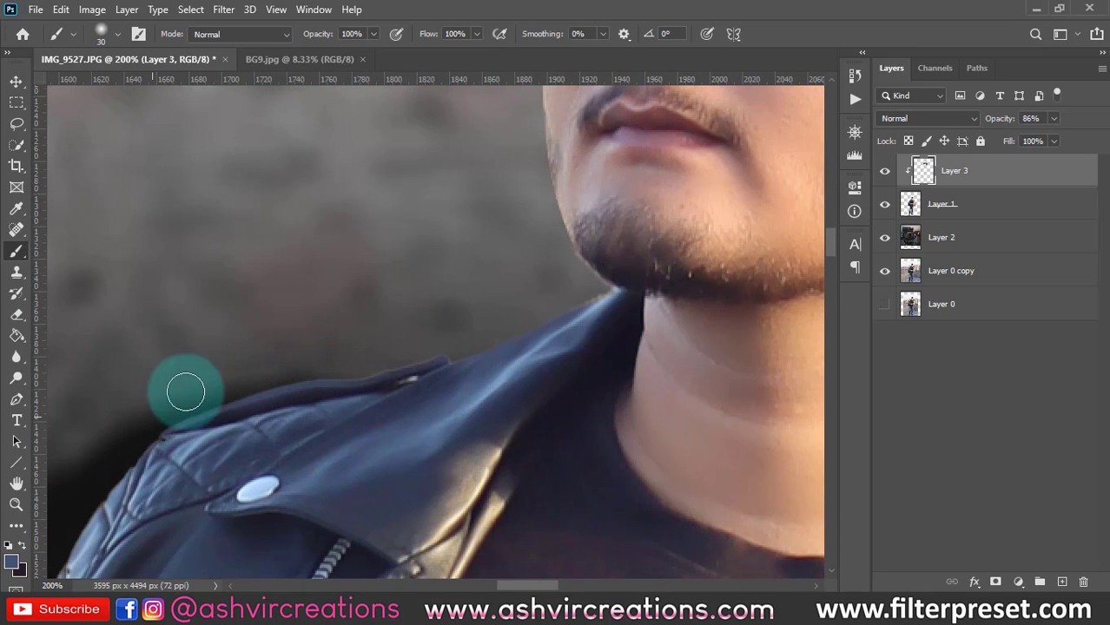
Continue painting over the fringe along the outer edge of the jacket's left sleeve.
drag(197, 385, 335, 265)
drag(255, 332, 189, 414)
drag(236, 360, 338, 176)
mouse_move(292, 252)
mouse_down()
mouse_move(185, 411)
mouse_move(274, 233)
mouse_move(194, 387)
mouse_up()
mouse_move(246, 340)
mouse_down()
mouse_move(325, 206)
mouse_move(201, 387)
mouse_up()
drag(242, 309, 168, 447)
mouse_move(205, 408)
mouse_down()
mouse_move(305, 206)
mouse_move(255, 327)
mouse_move(194, 419)
mouse_up()
scroll(244, 377, down, 5)
scroll(252, 361, down, 3)
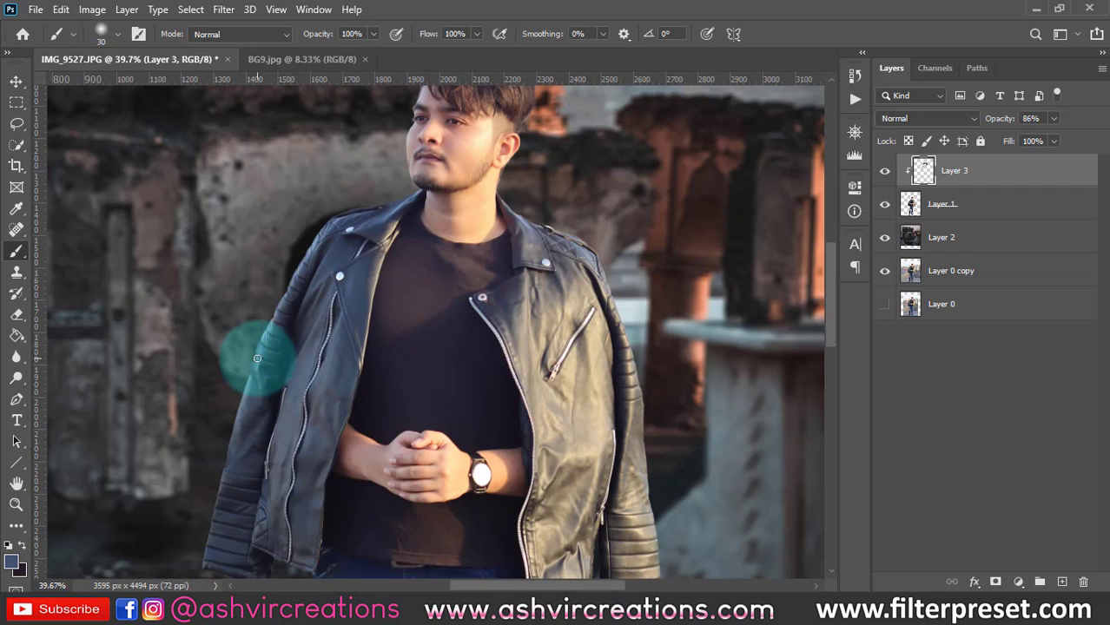
Paint over the fringe along the jacket's right collar and shoulder edge on Layer 3.
scroll(574, 239, up, 7)
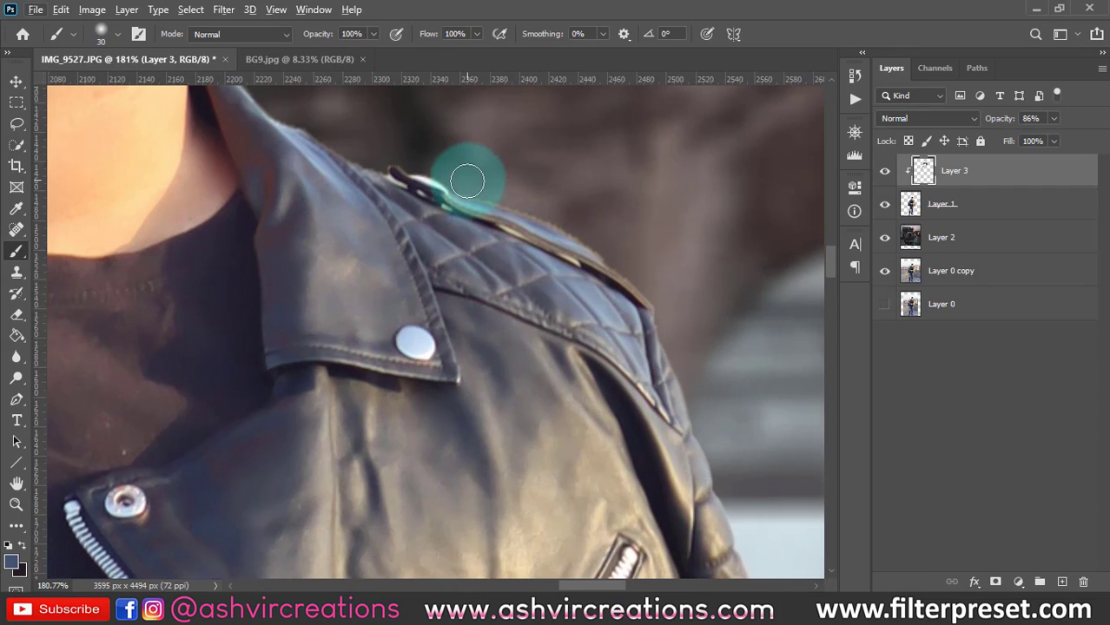
drag(468, 181, 644, 260)
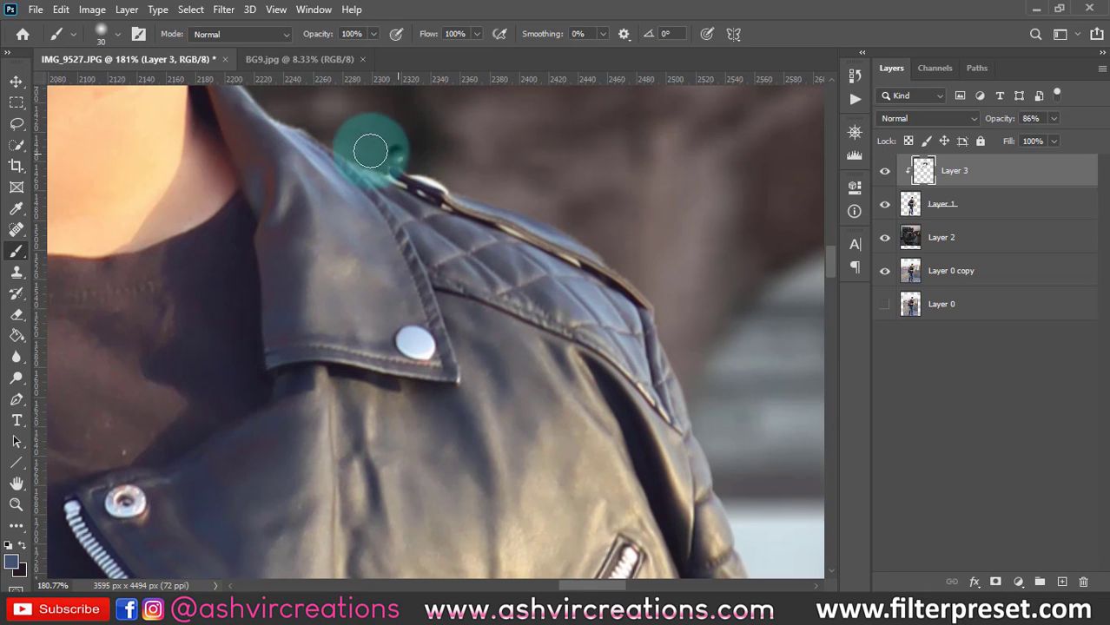
mouse_move(687, 263)
mouse_down()
mouse_move(478, 169)
mouse_move(406, 84)
mouse_up()
mouse_move(440, 160)
mouse_down()
mouse_move(413, 145)
mouse_move(434, 325)
mouse_up()
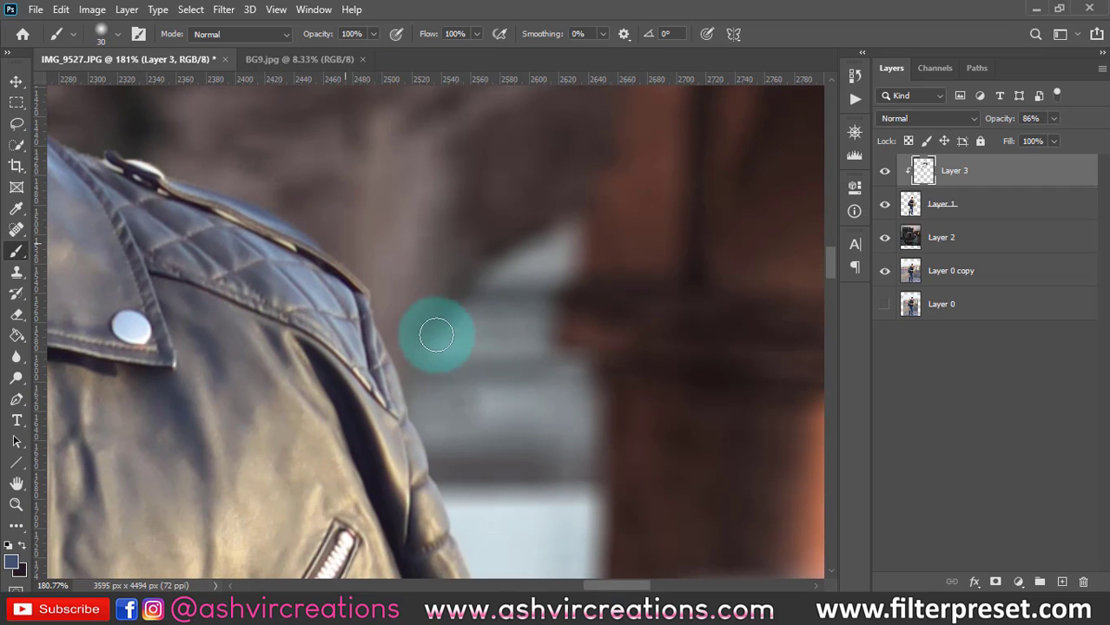
Continue the edge painting down the outer side of the jacket's right sleeve towards the cuff.
drag(433, 327, 421, 124)
mouse_move(482, 302)
mouse_down()
mouse_move(516, 396)
mouse_move(453, 227)
mouse_move(409, 235)
mouse_up()
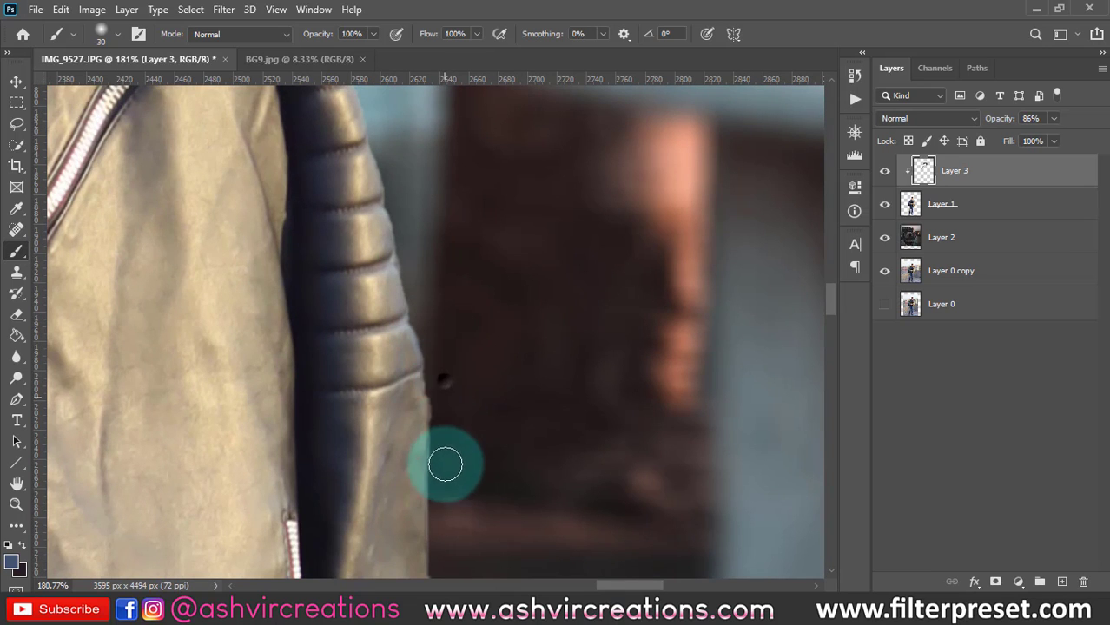
mouse_move(446, 461)
mouse_down()
mouse_move(449, 317)
mouse_move(424, 298)
mouse_move(436, 416)
mouse_move(440, 274)
mouse_up()
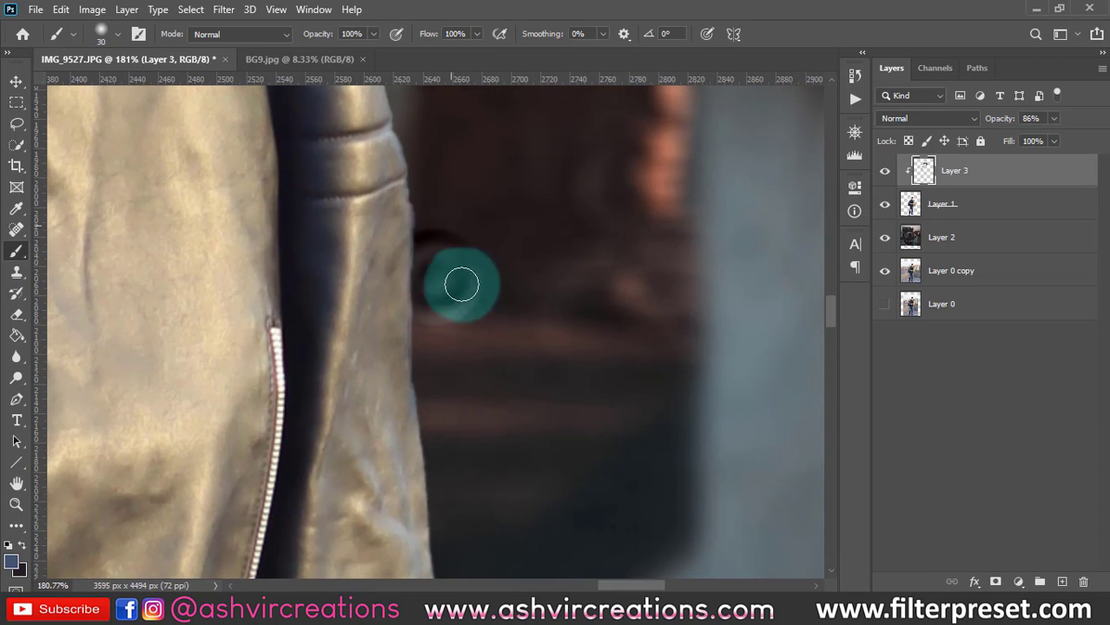
drag(473, 426, 455, 221)
scroll(453, 404, down, 10)
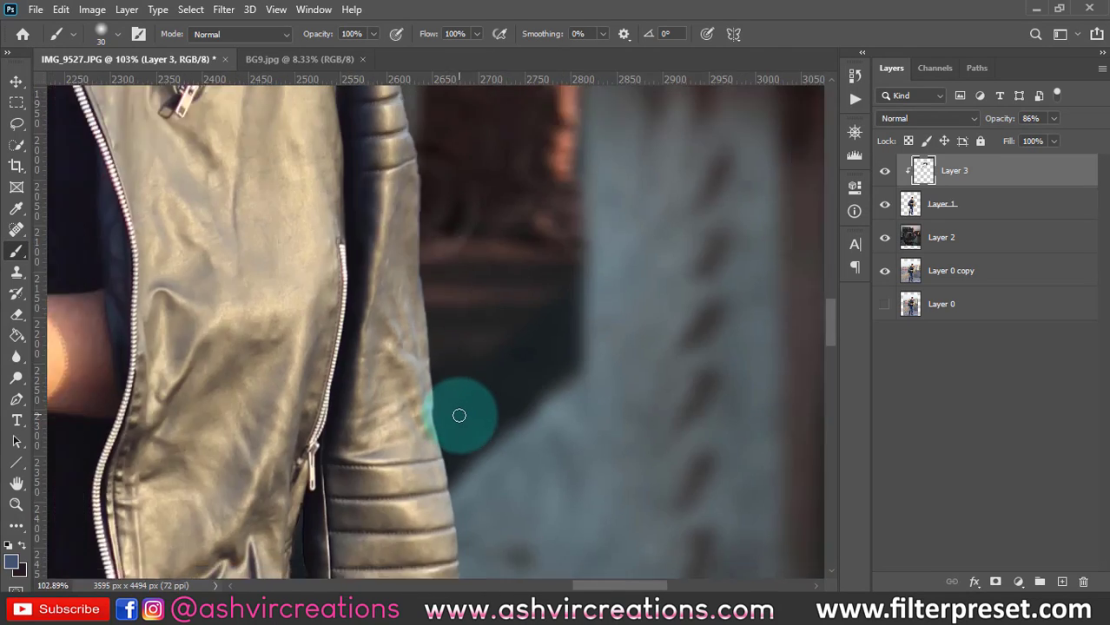
scroll(461, 416, down, 2)
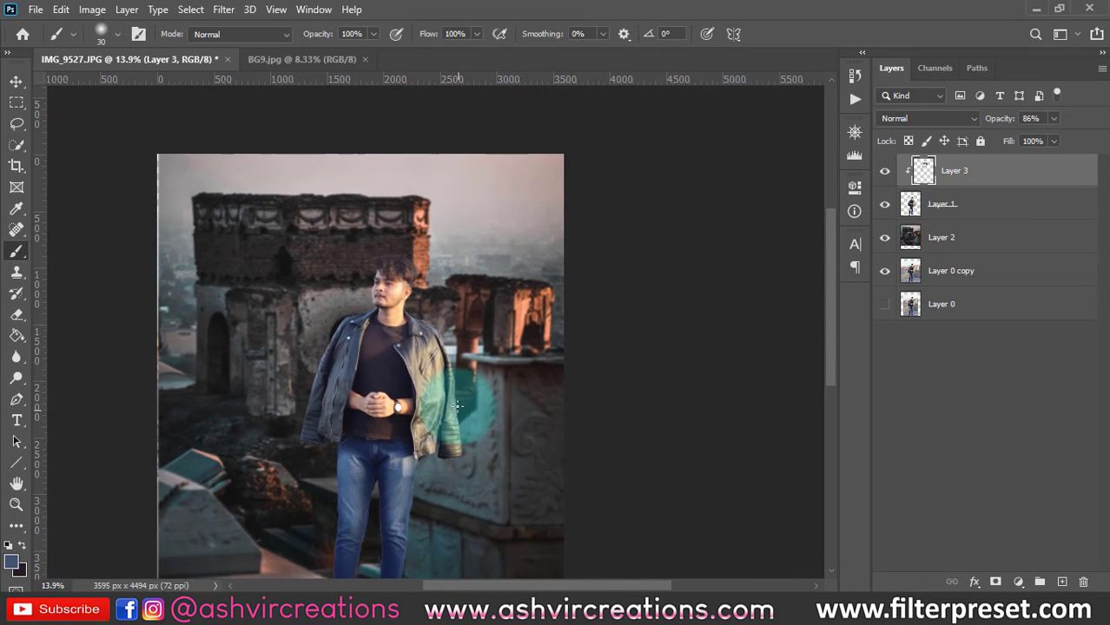
Merge Layer 3 and Layer 1 into one layer.
key(v)
ctrl+click(968, 204)
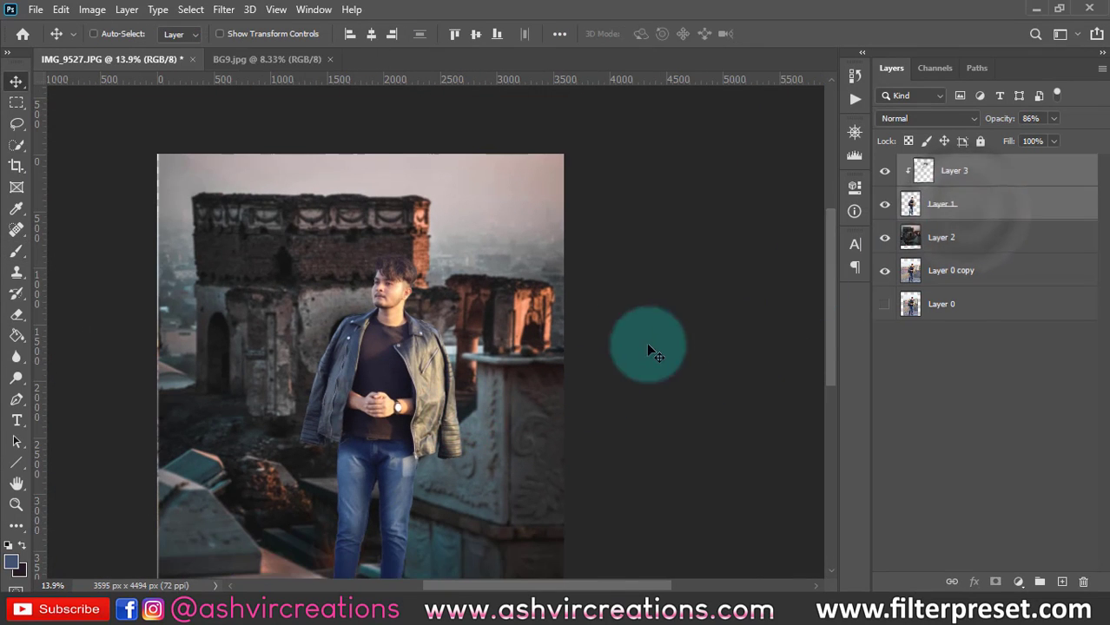
key(ctrl+e)
Stretch the Layer 2 background slightly past the canvas's left edge, to a width of about 101.15%.
scroll(319, 287, up, 3)
drag(240, 285, 335, 263)
right_click(336, 264)
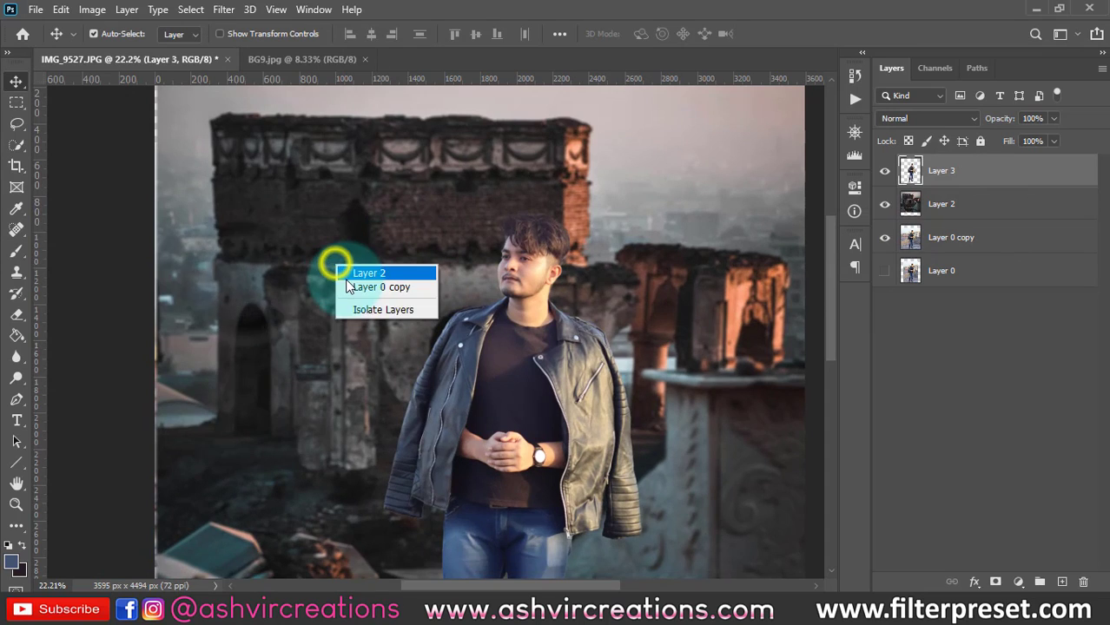
click(347, 279)
scroll(347, 275, down, 3)
key(ctrl+t)
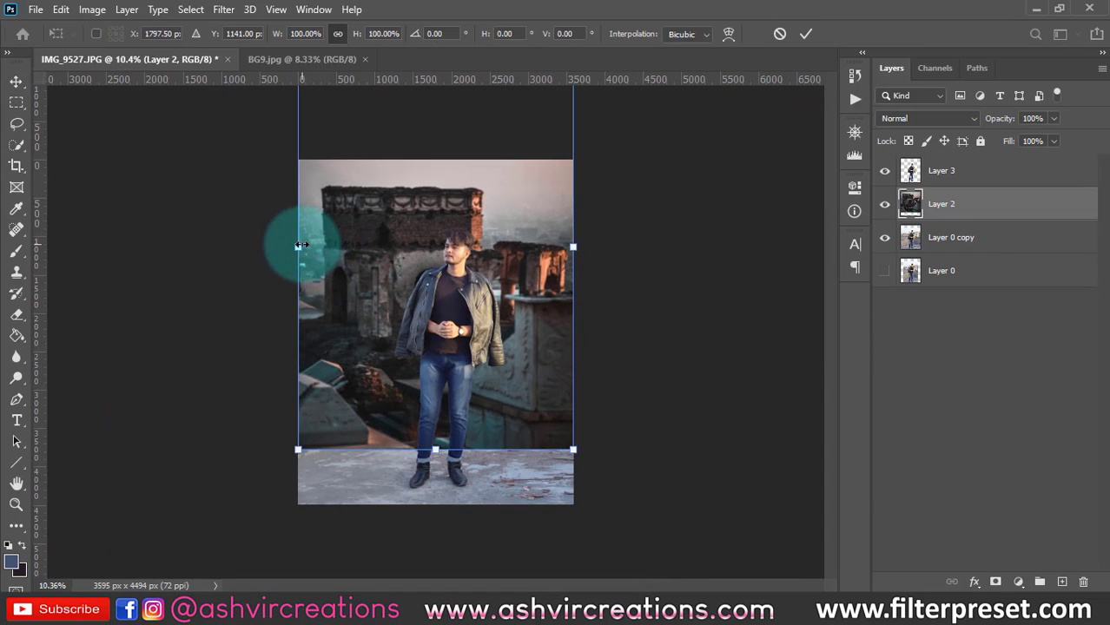
scroll(301, 245, up, 2)
scroll(237, 212, up, 2)
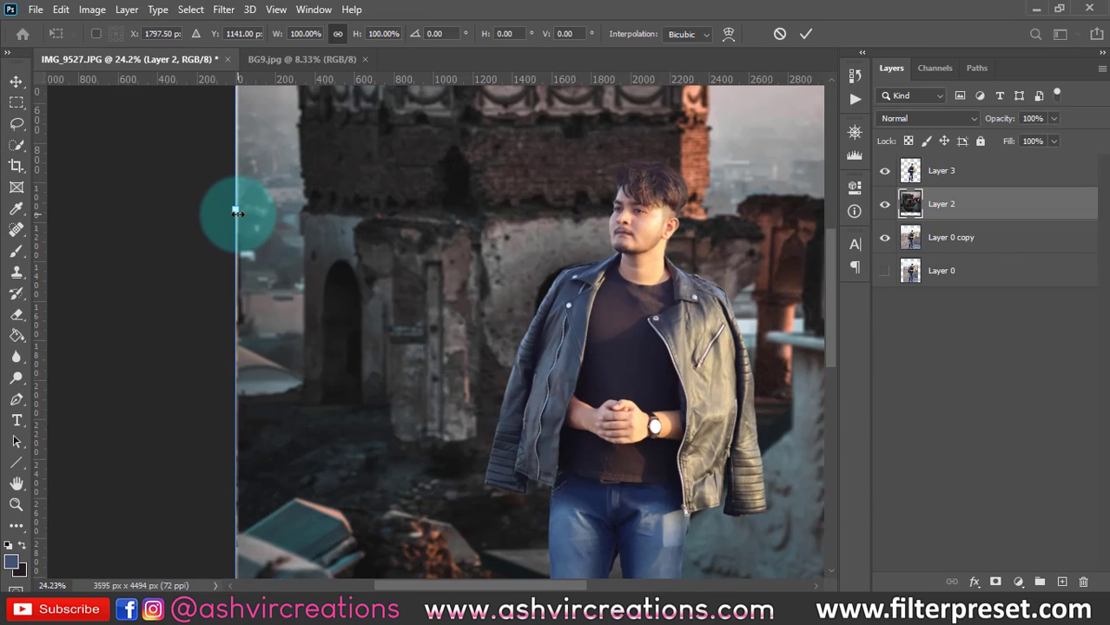
drag(234, 212, 225, 212)
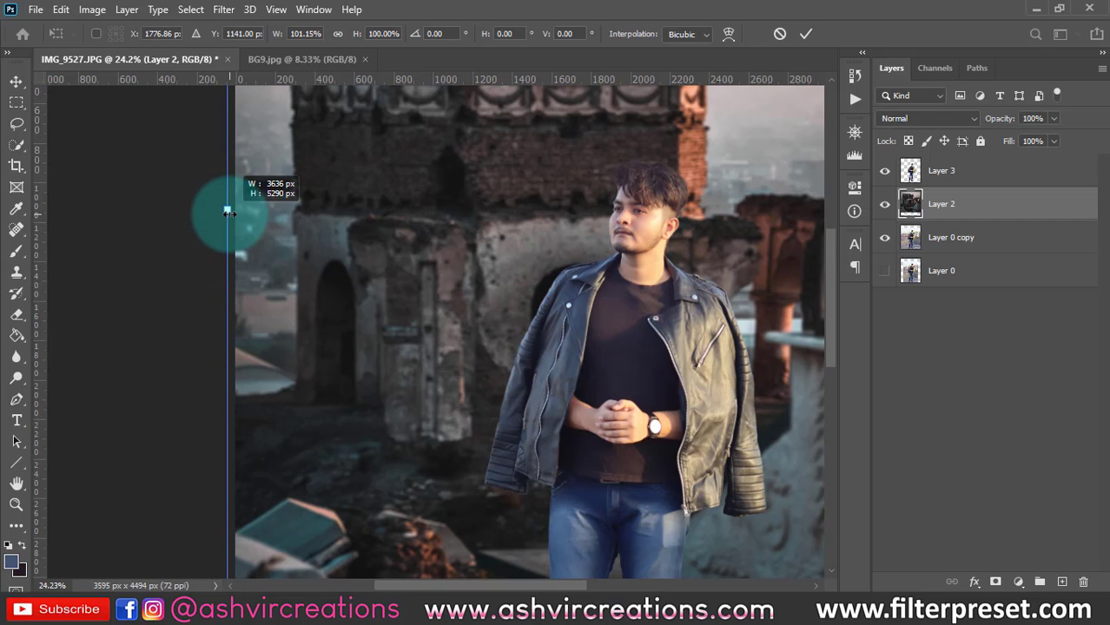
drag(465, 227, 81, 227)
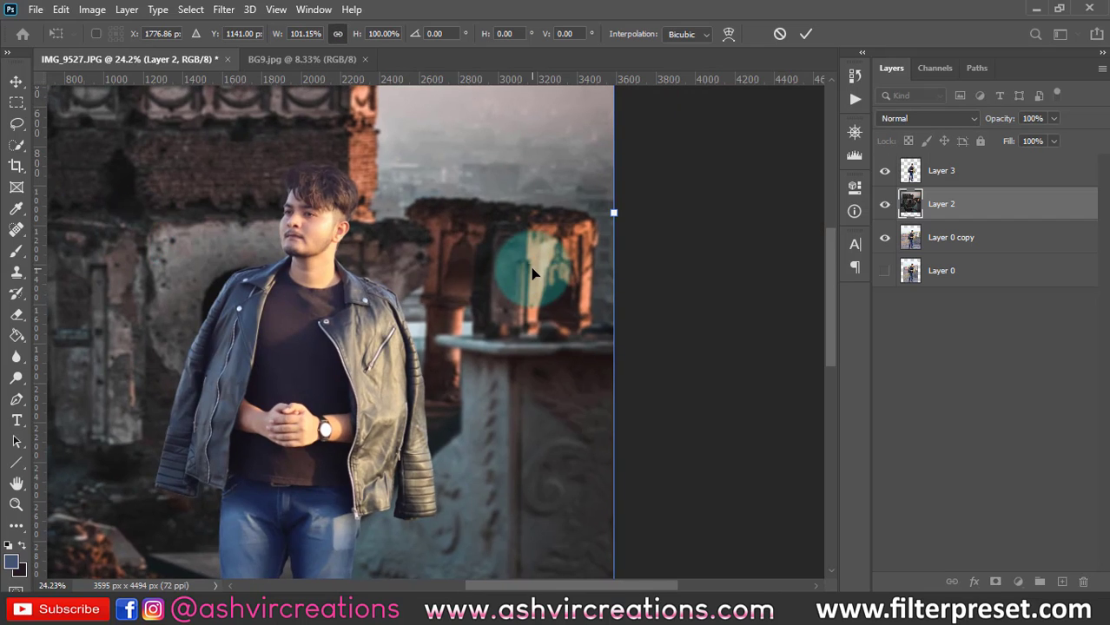
key(Return)
scroll(533, 268, down, 3)
scroll(533, 268, down, 2)
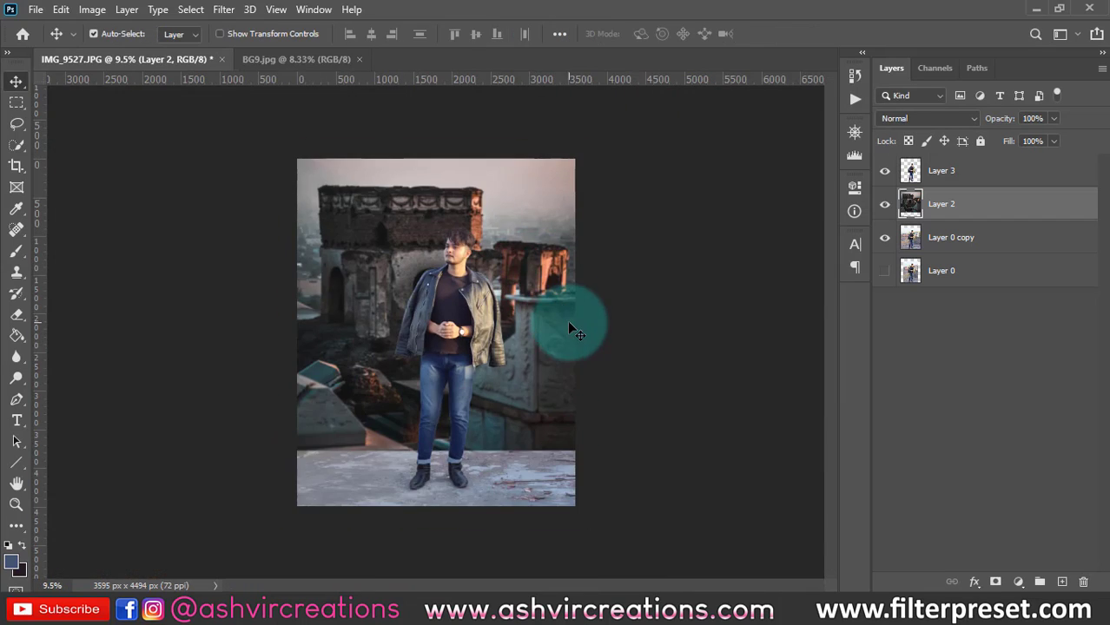
Add a layer mask to Layer 2 and enlarge the black brush to about 448 px.
scroll(573, 330, up, 1)
click(998, 582)
click(475, 483)
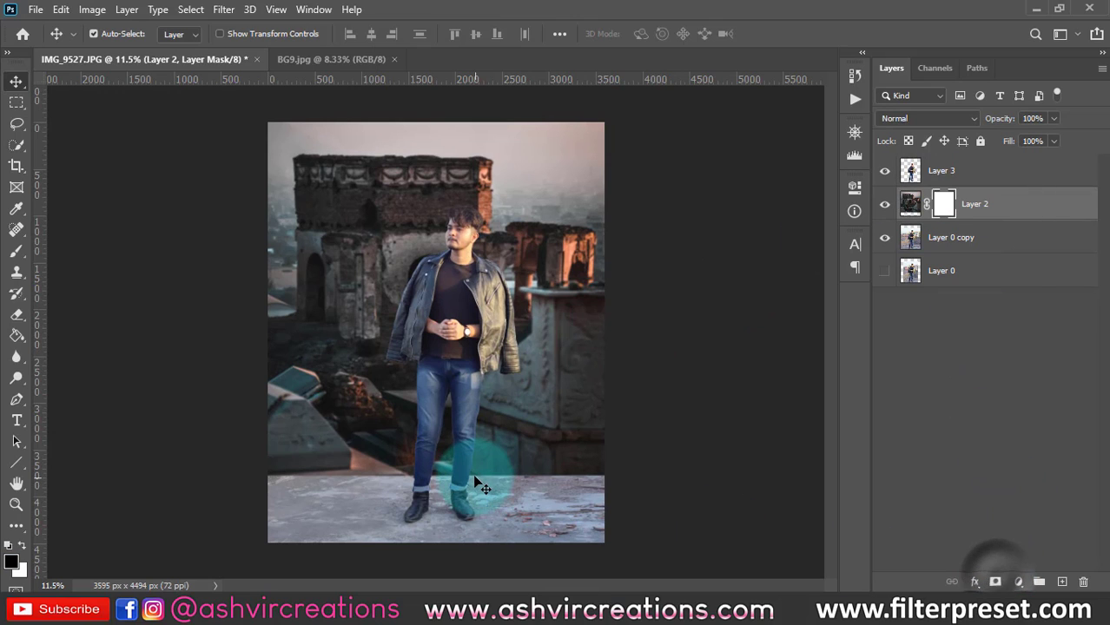
key(b)
right_click(458, 480)
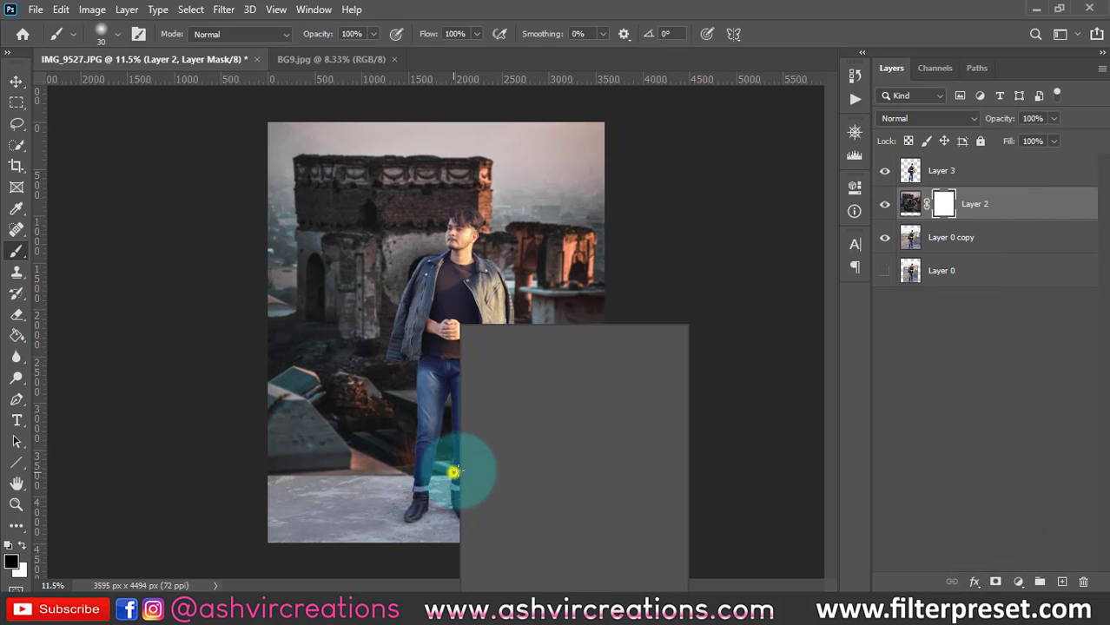
click(622, 366)
key(])
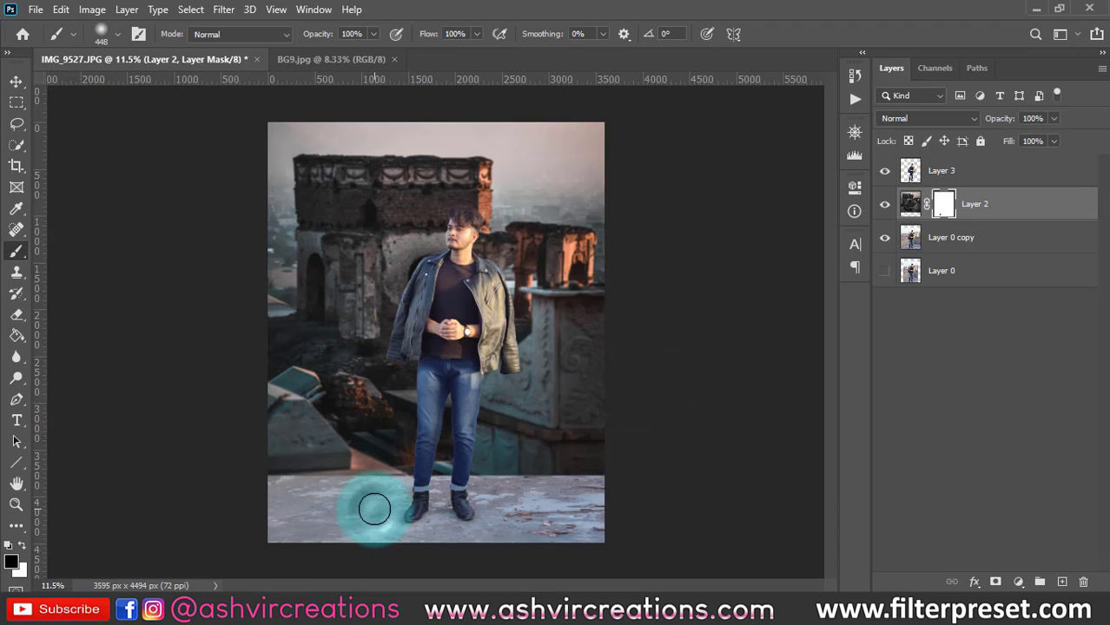
Paint black on Layer 2's mask along the background's lower edge to blend the ruins into the concrete floor.
click(374, 510)
key(])
mouse_move(392, 509)
mouse_down()
mouse_move(494, 508)
mouse_move(483, 511)
mouse_move(526, 517)
mouse_move(465, 507)
mouse_move(577, 534)
mouse_move(437, 518)
mouse_move(411, 495)
mouse_move(413, 478)
mouse_move(389, 464)
mouse_move(421, 502)
mouse_move(248, 523)
mouse_move(527, 527)
mouse_up()
key([)
key([)
key([)
key([)
key([)
scroll(377, 512, up, 2)
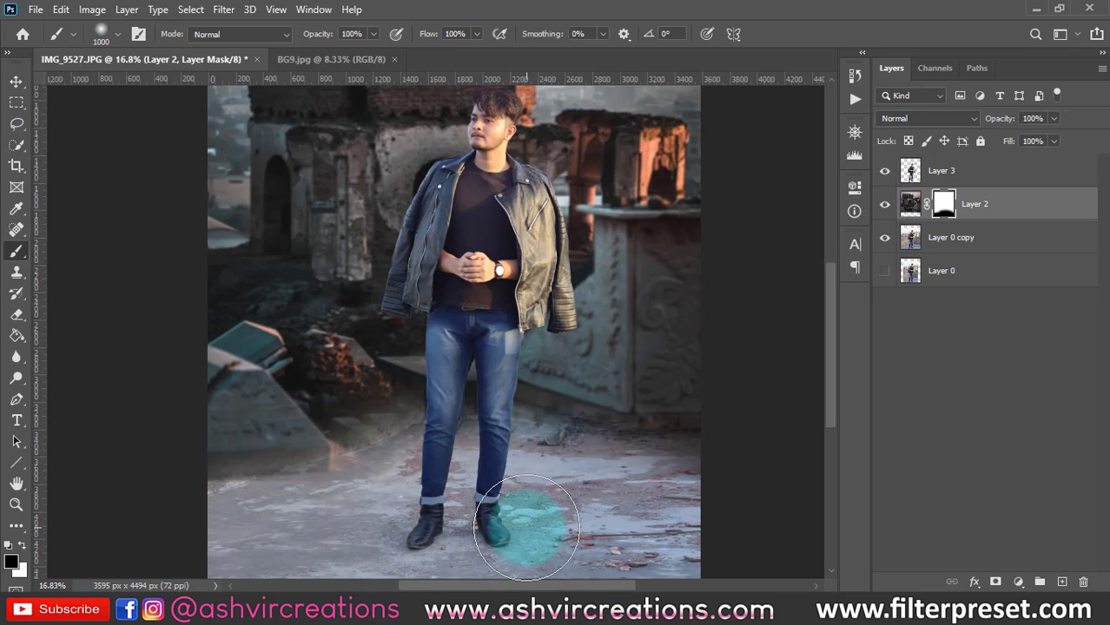
Shift the Layer 2 ruins background slightly downward behind the man and make Layer 3 active.
key(v)
mouse_move(630, 360)
mouse_down()
mouse_move(635, 400)
mouse_move(596, 465)
mouse_up()
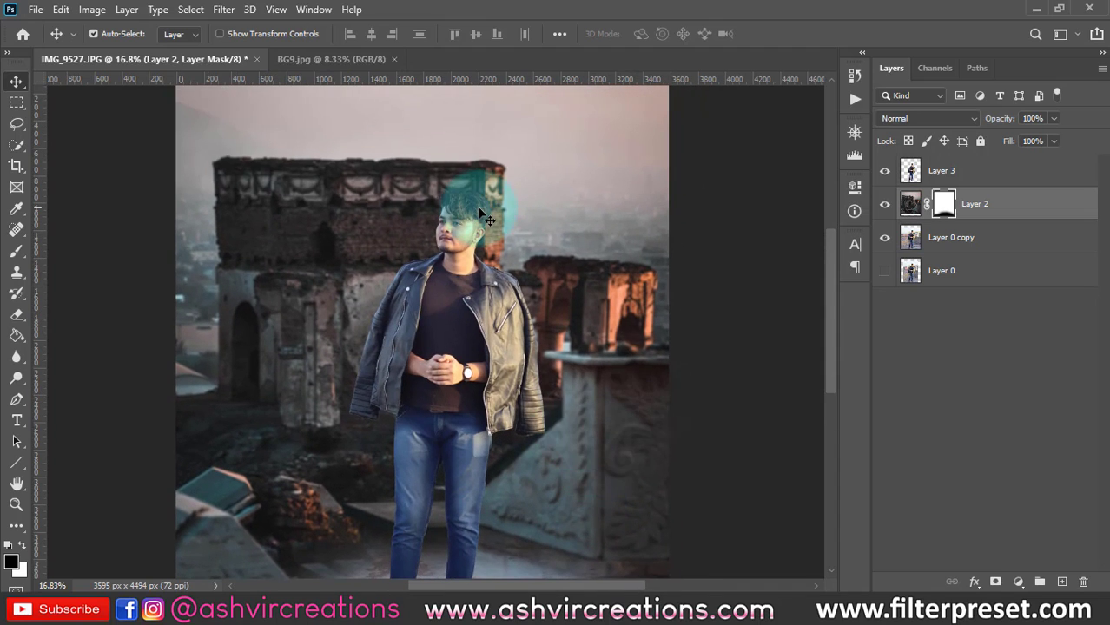
scroll(480, 210, down, 3)
scroll(489, 220, down, 1)
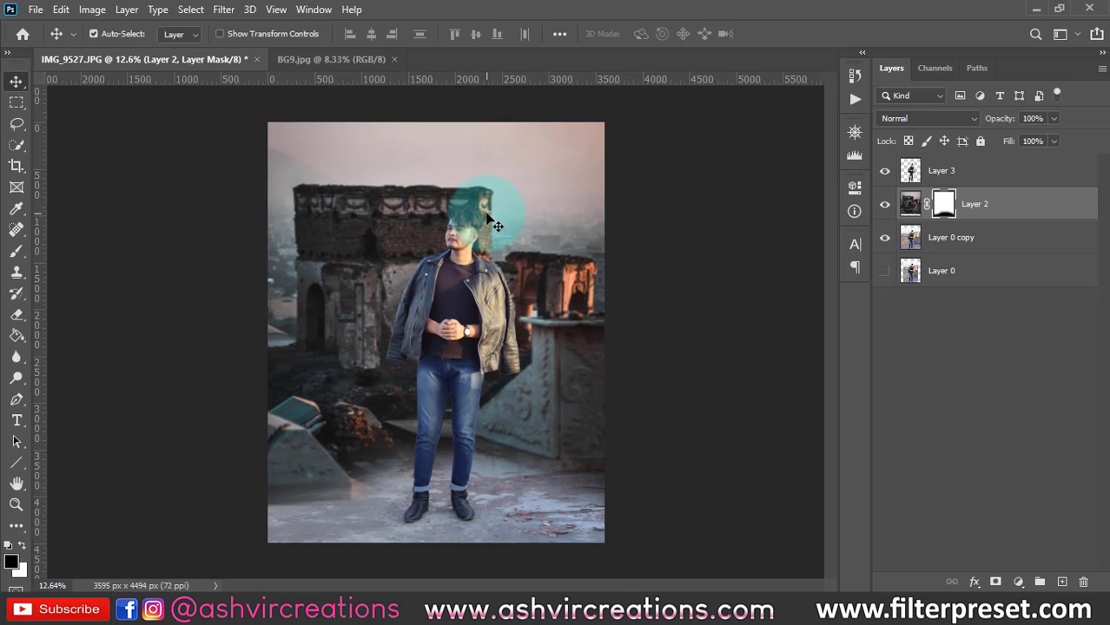
scroll(491, 222, up, 1)
click(1005, 180)
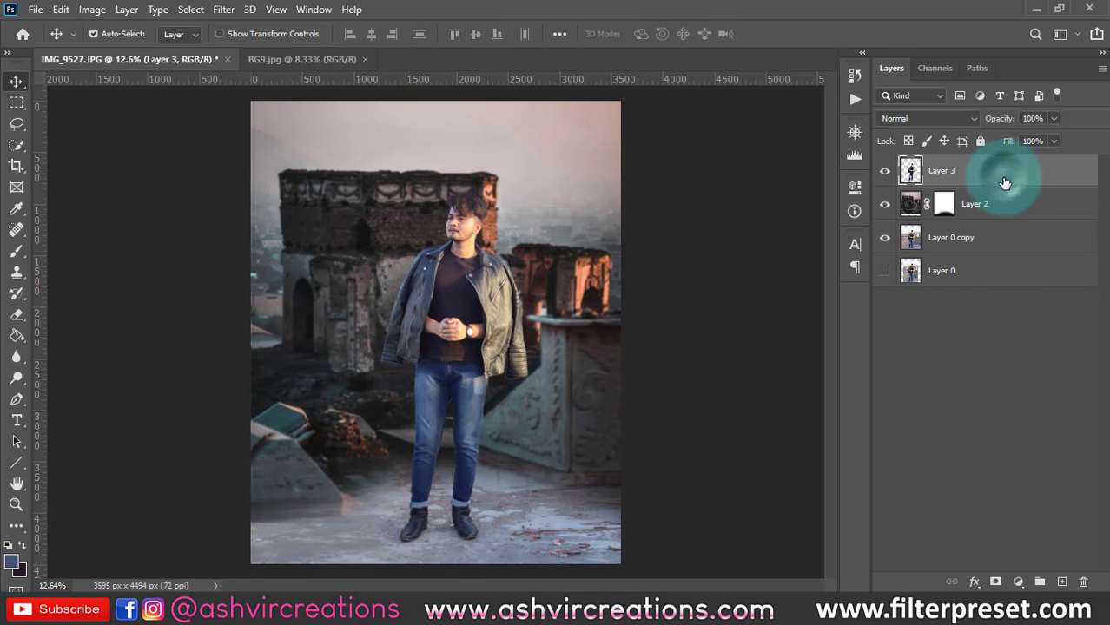
click(1018, 581)
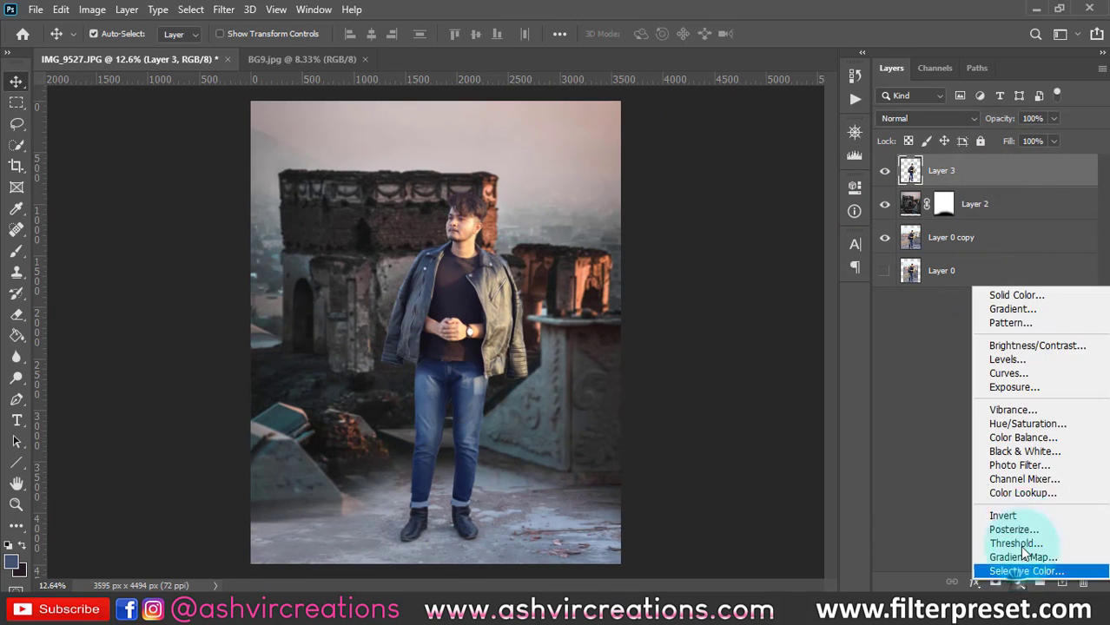
click(1024, 492)
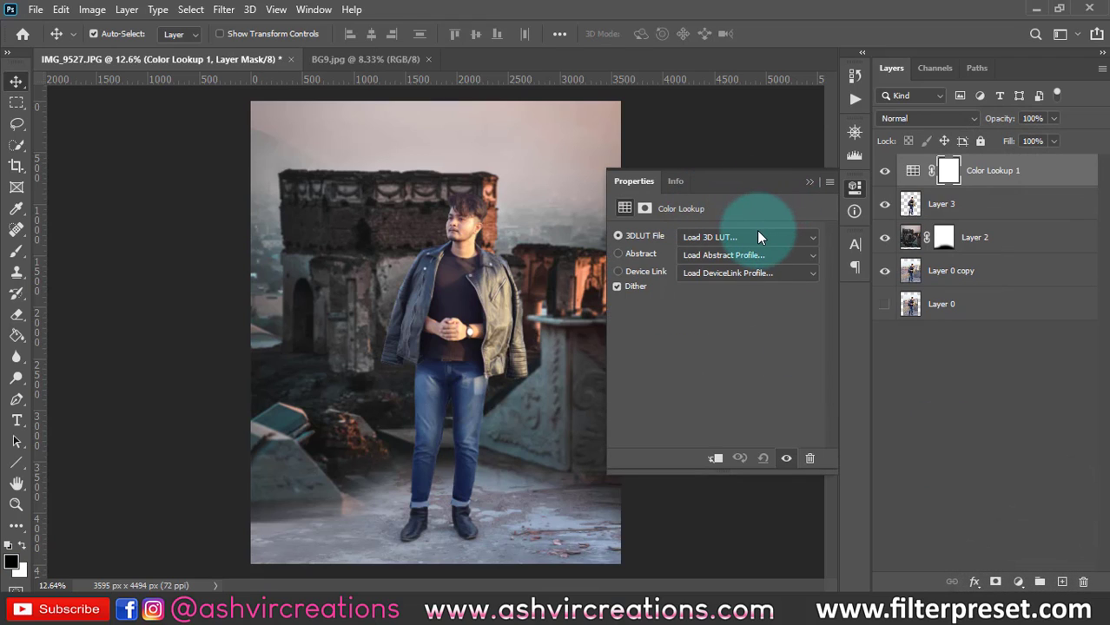
click(806, 181)
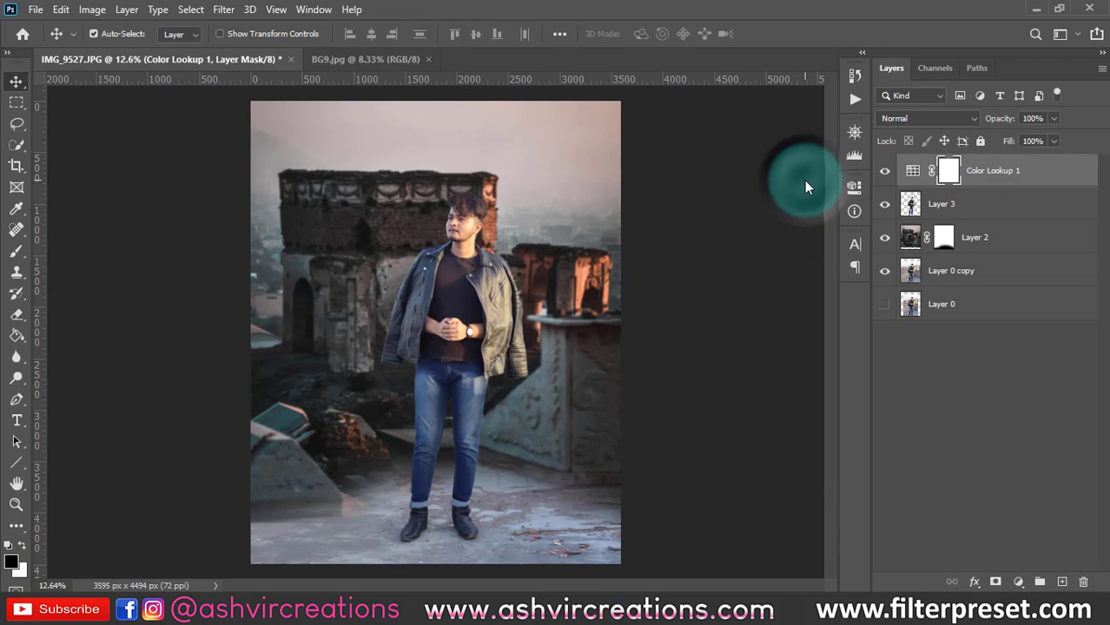
key(Delete)
Add a new layer above Layer 3 and paint soft black across the bottom of the canvas with a 1600 px brush.
click(1058, 581)
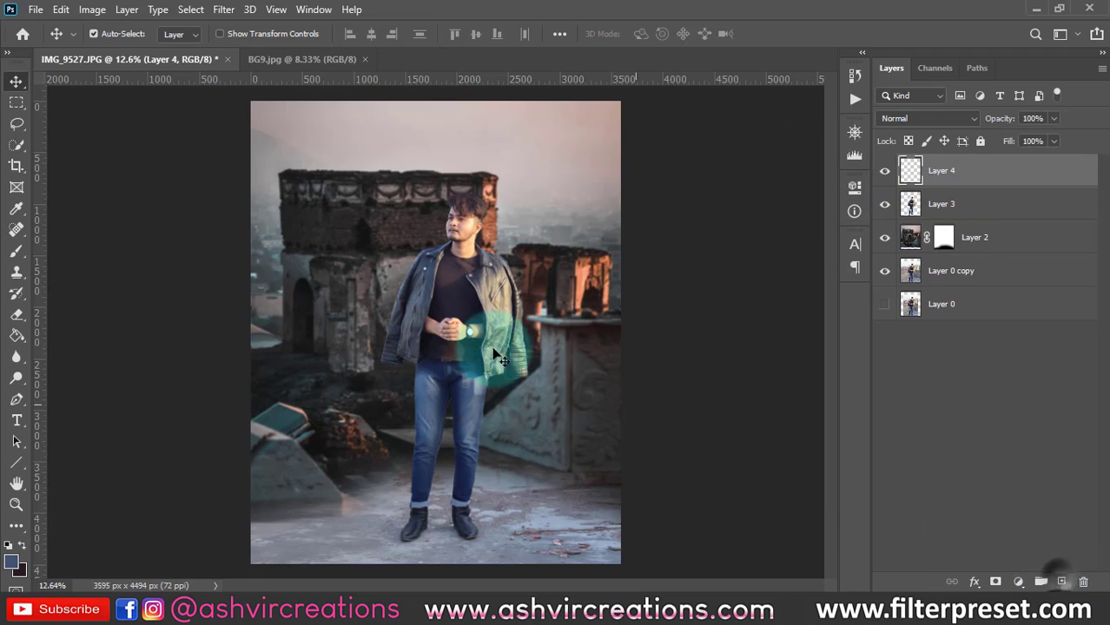
key(b)
scroll(371, 360, down, 2)
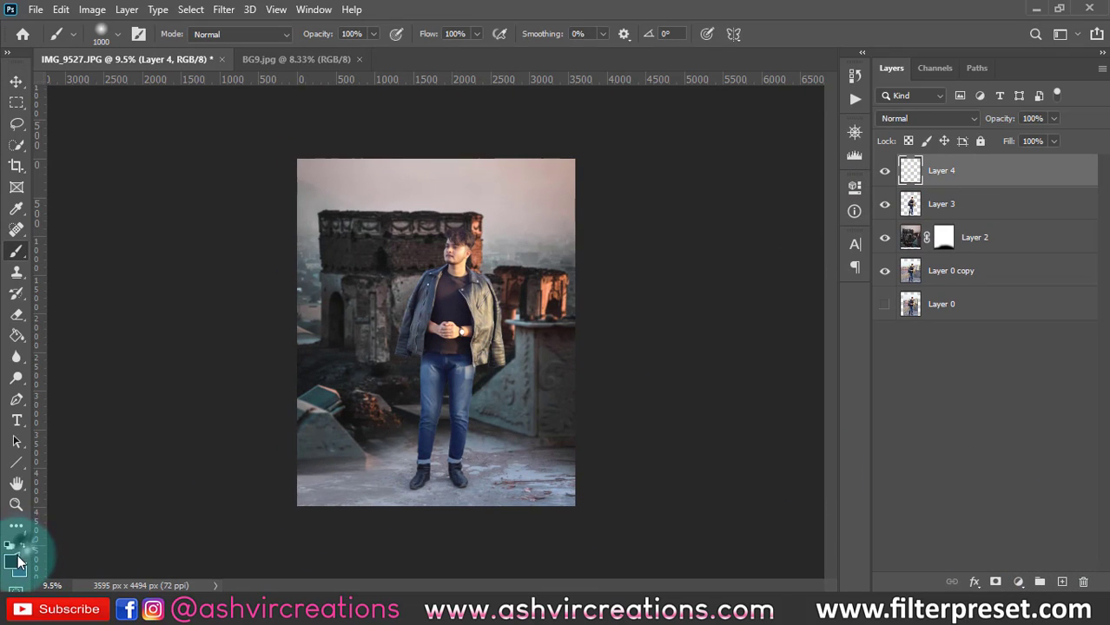
click(19, 563)
click(709, 382)
click(1027, 217)
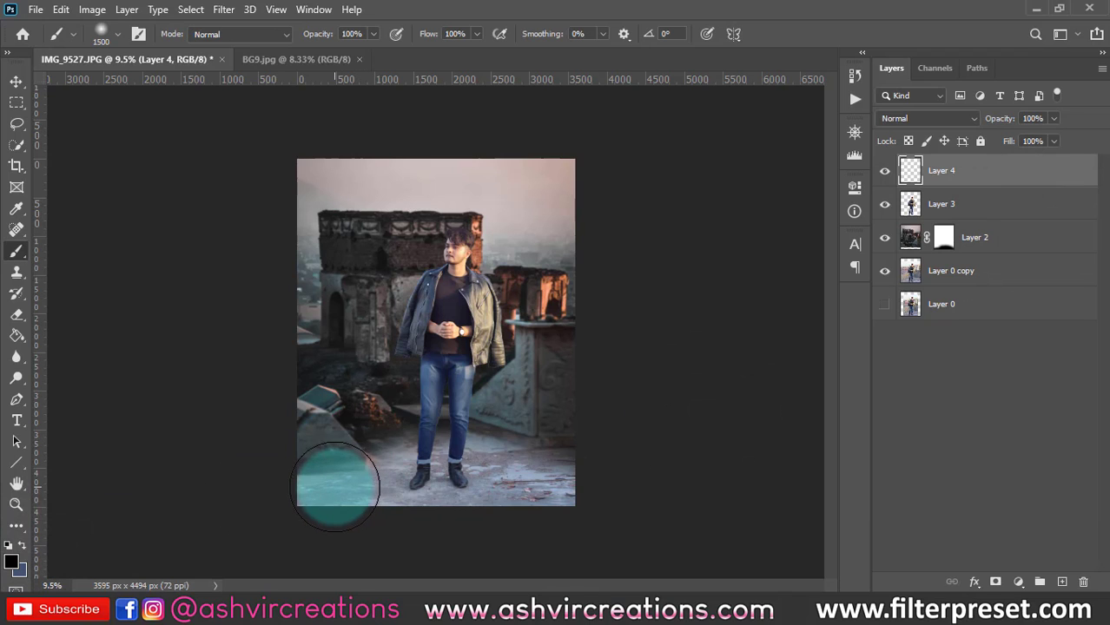
drag(314, 487, 674, 492)
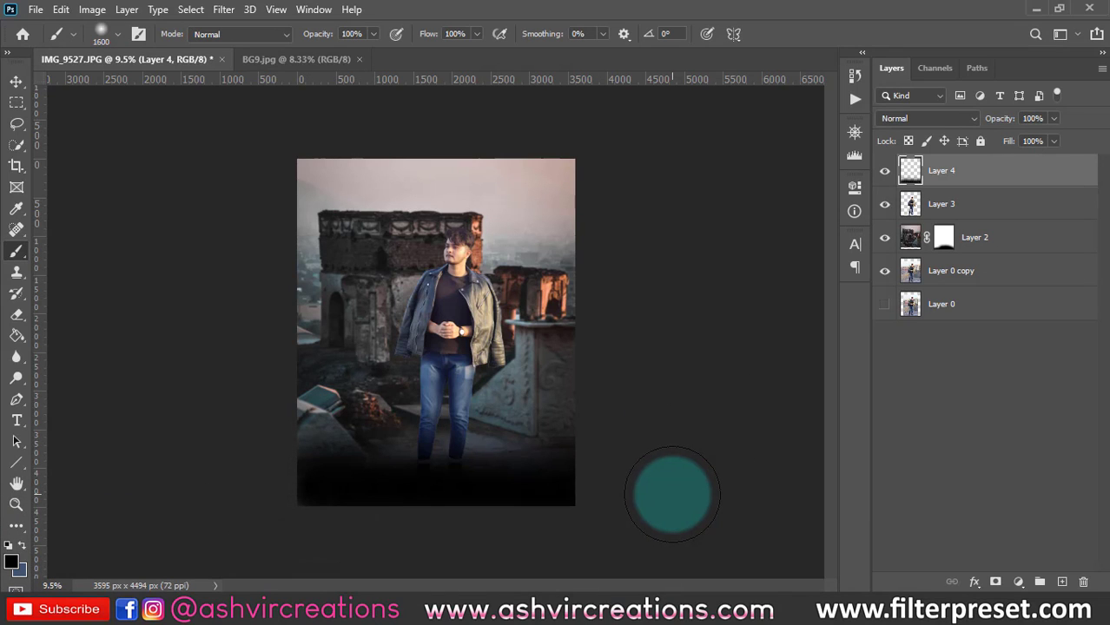
Set Layer 4 to the Multiply blend mode with 48% opacity.
key(v)
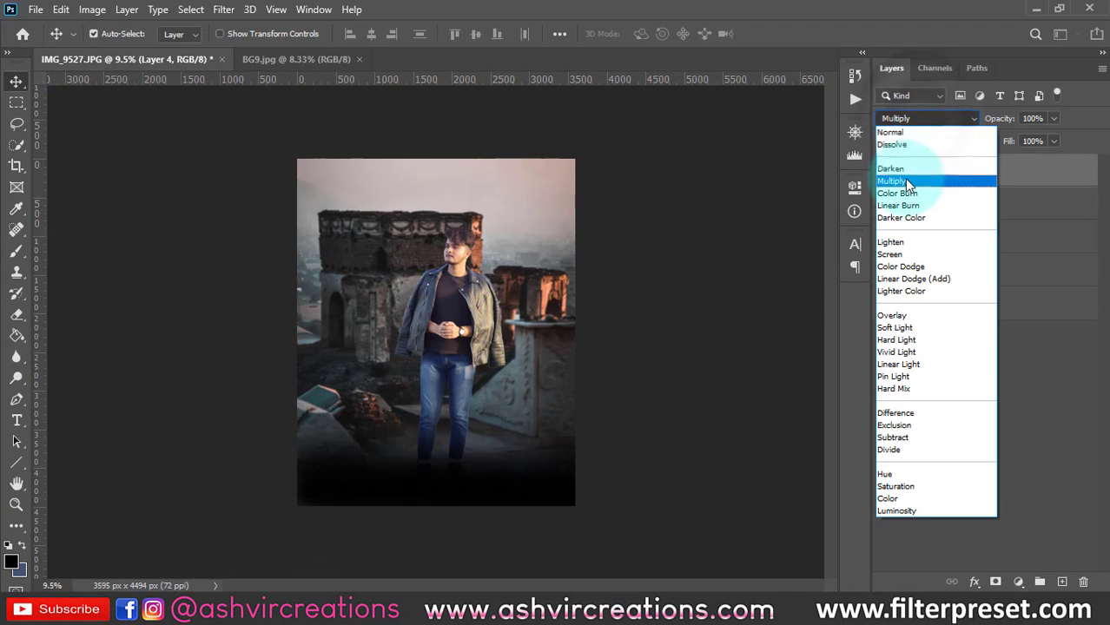
click(904, 178)
mouse_move(1006, 124)
mouse_down()
mouse_move(857, 106)
mouse_move(939, 113)
mouse_up()
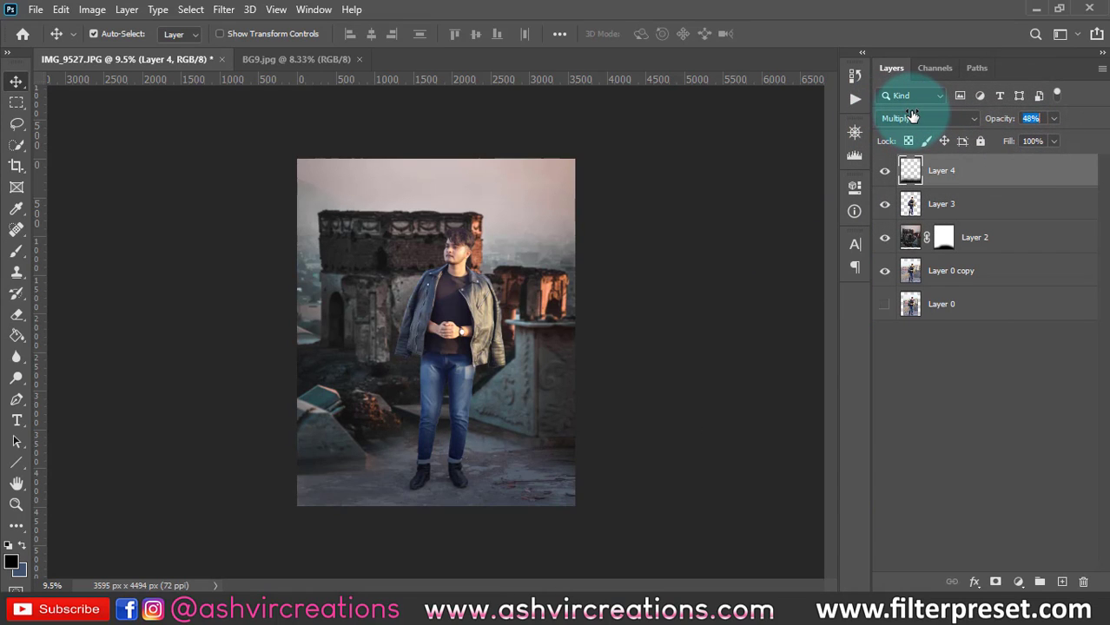
Apply a Levels adjustment to the cut-out man on Layer 3 with the input black point at 9.
click(962, 236)
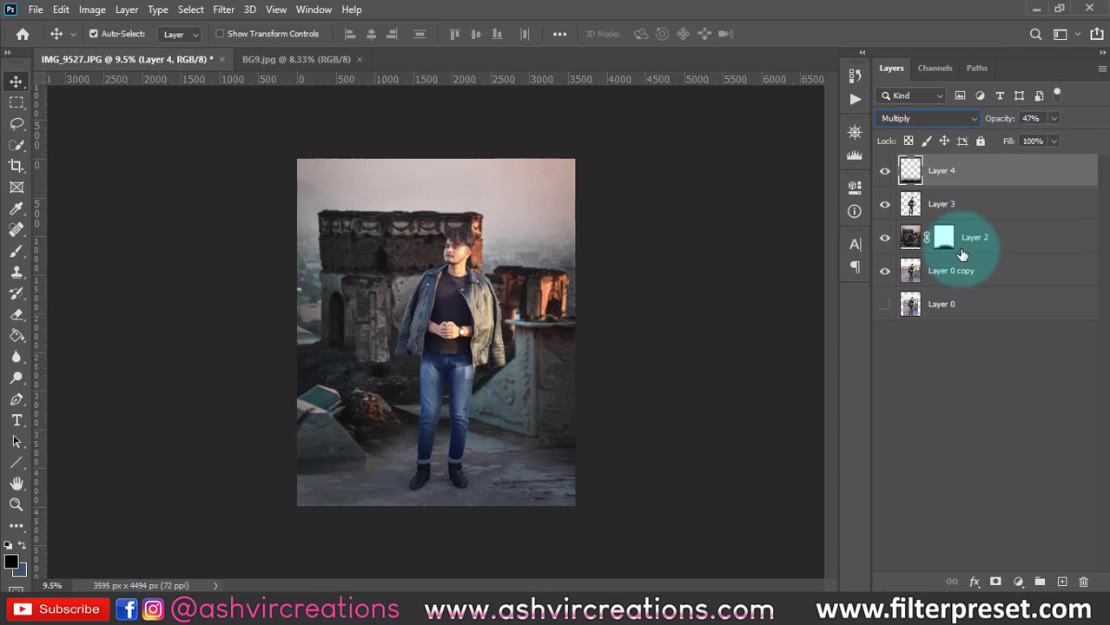
click(960, 276)
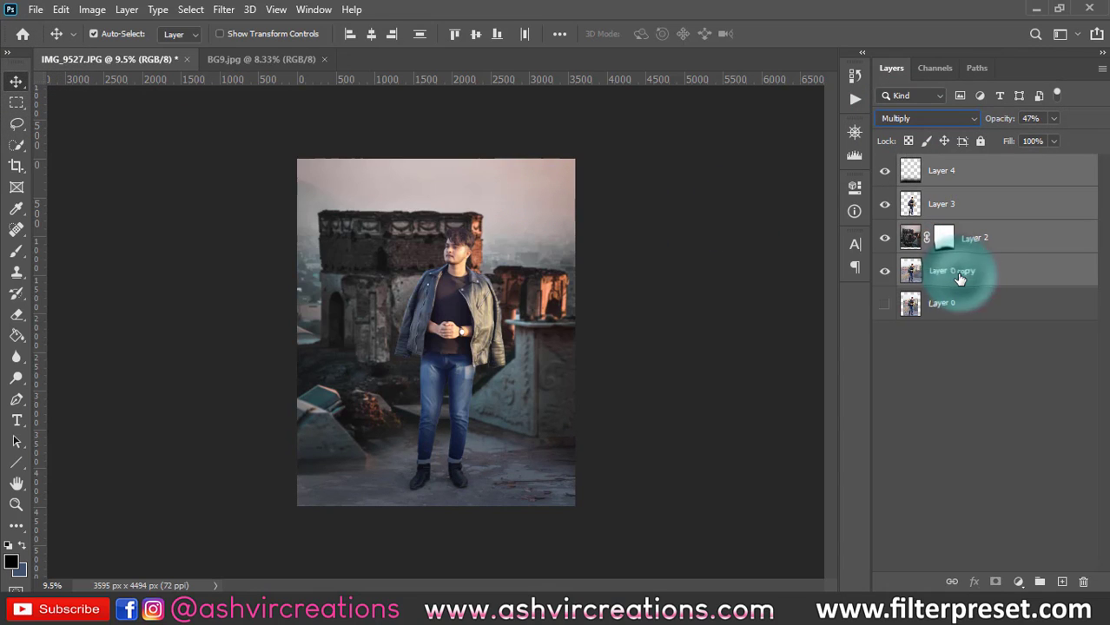
click(971, 207)
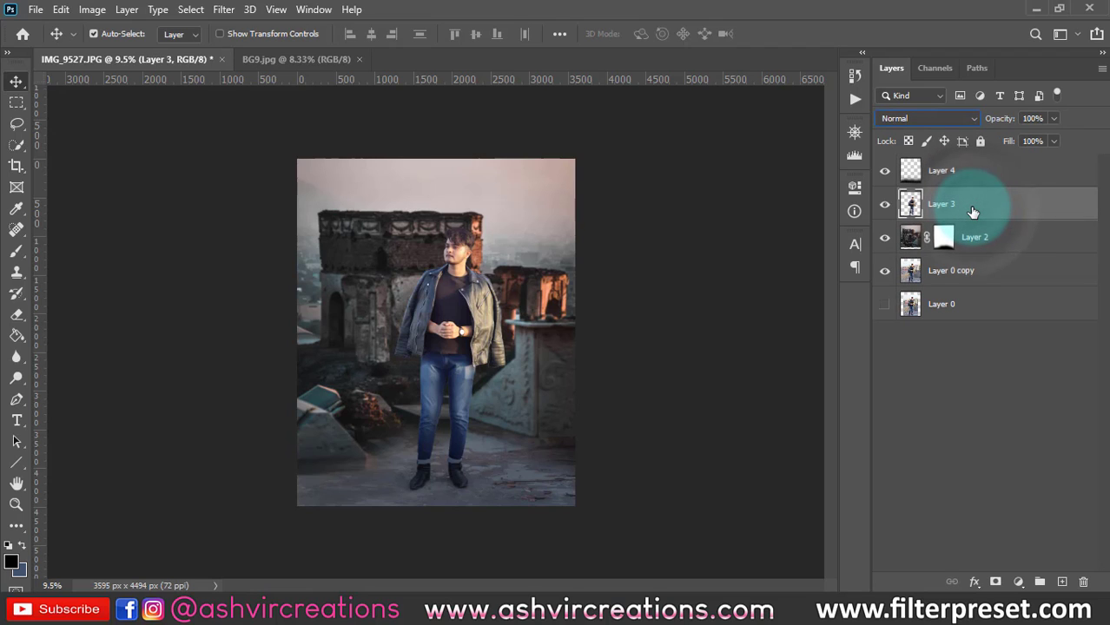
key(ctrl+l)
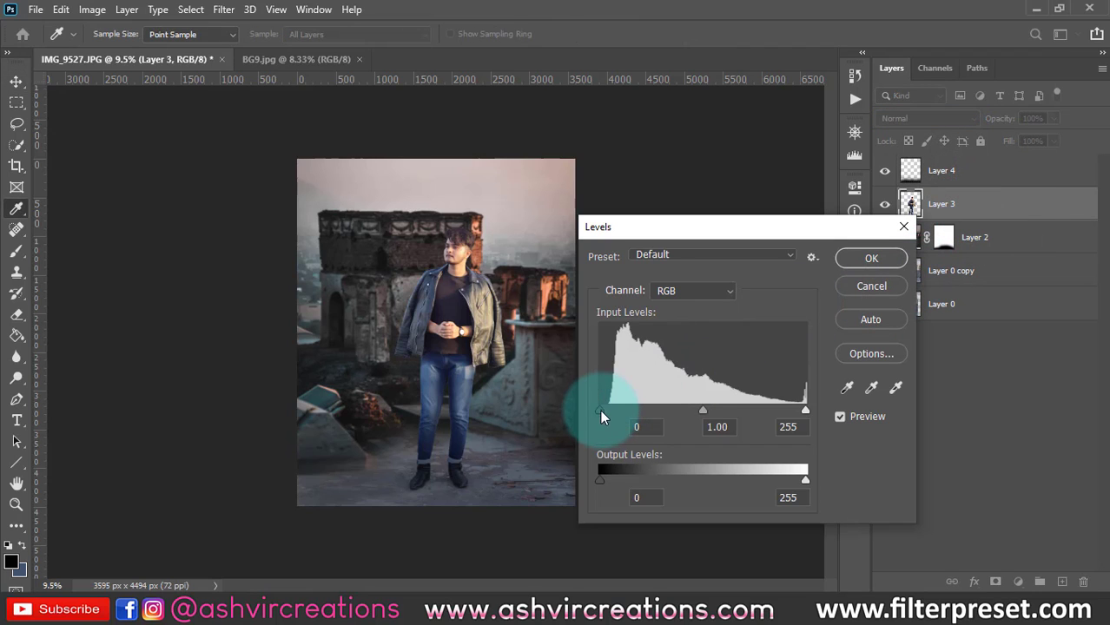
drag(600, 410, 609, 415)
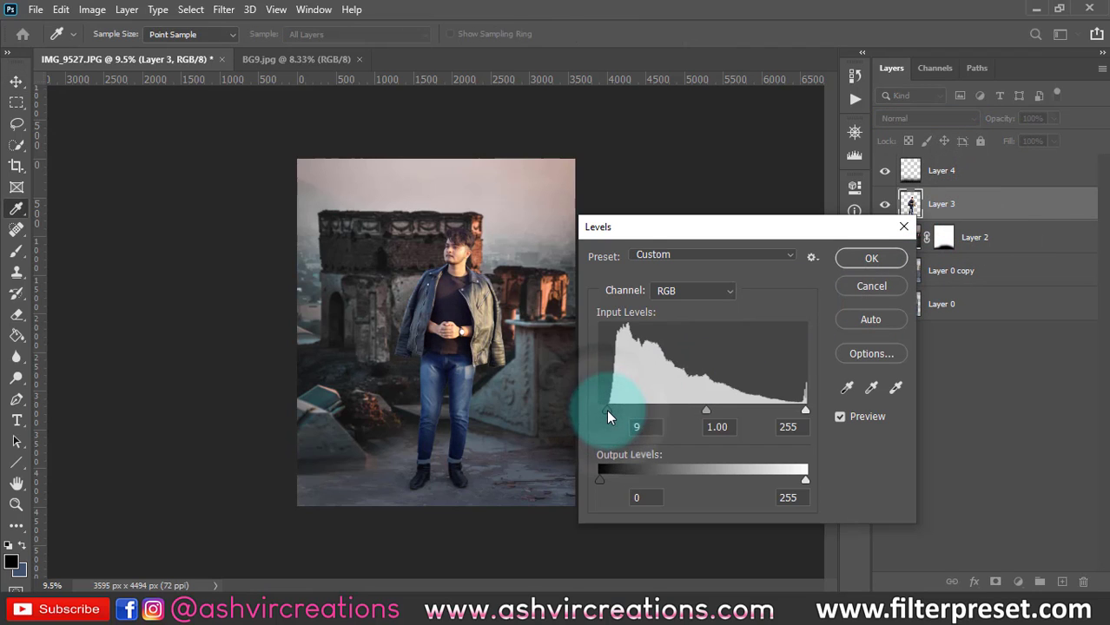
click(871, 259)
key(v)
Apply a Levels adjustment to Layer 0 copy with the input black point at 9.
click(942, 272)
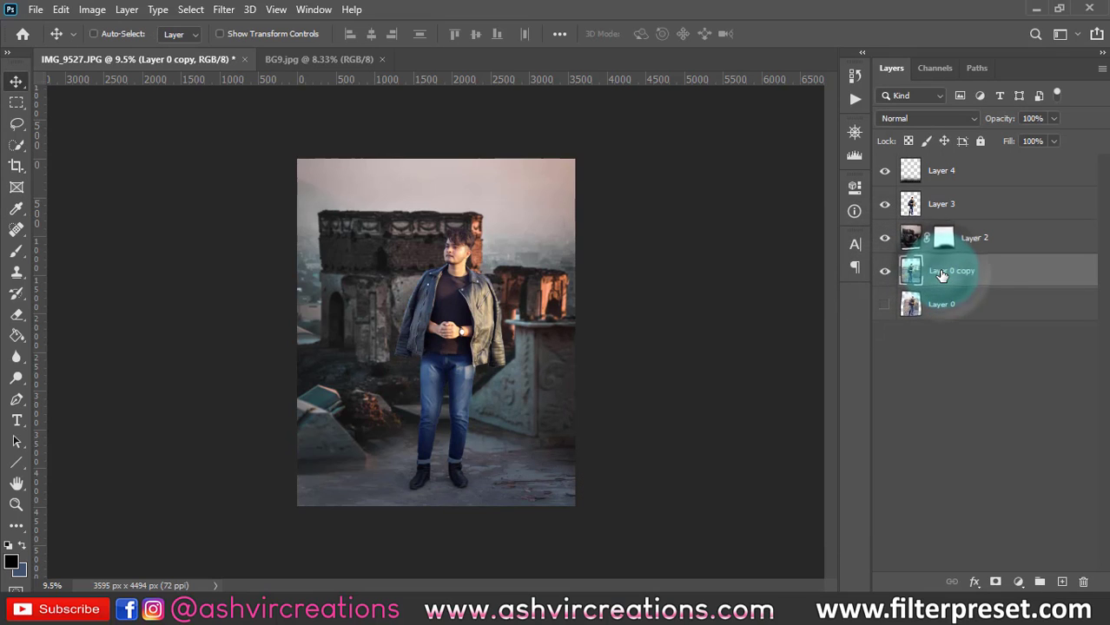
key(ctrl+l)
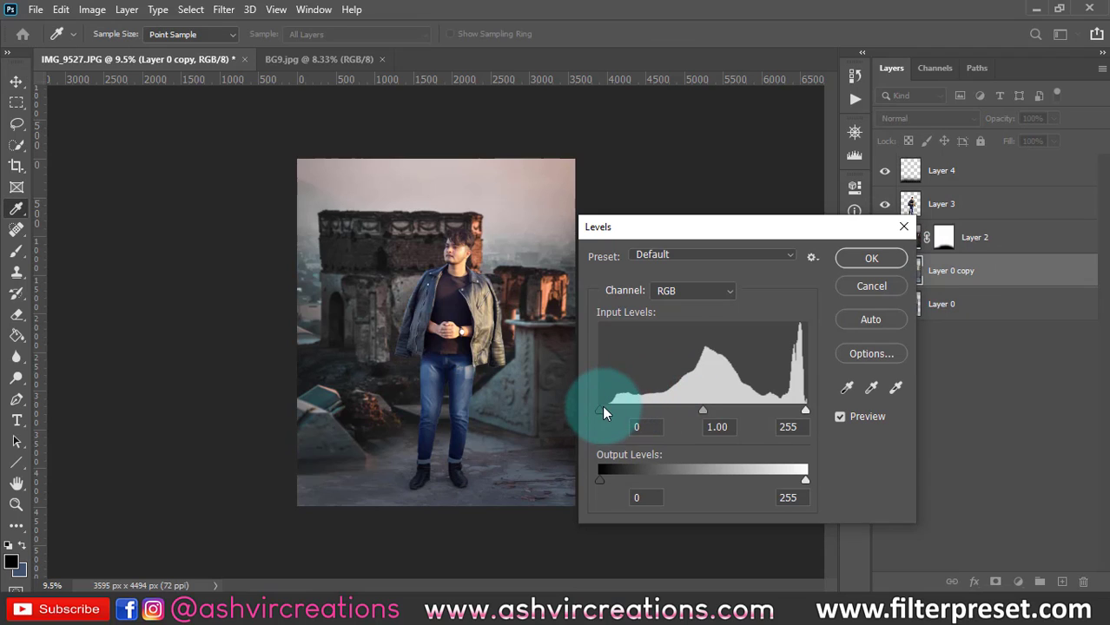
drag(602, 405, 612, 402)
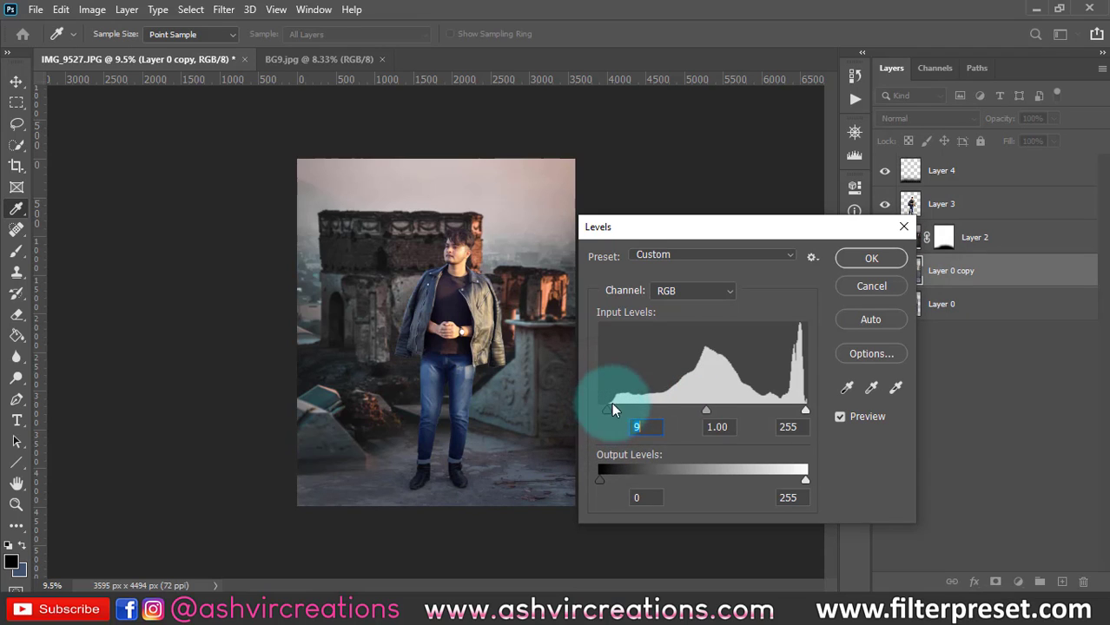
click(871, 260)
Apply Levels to the Layer 2 ruins background with input values of 12, 1.16 and 227, comparing the preview before confirming.
click(566, 271)
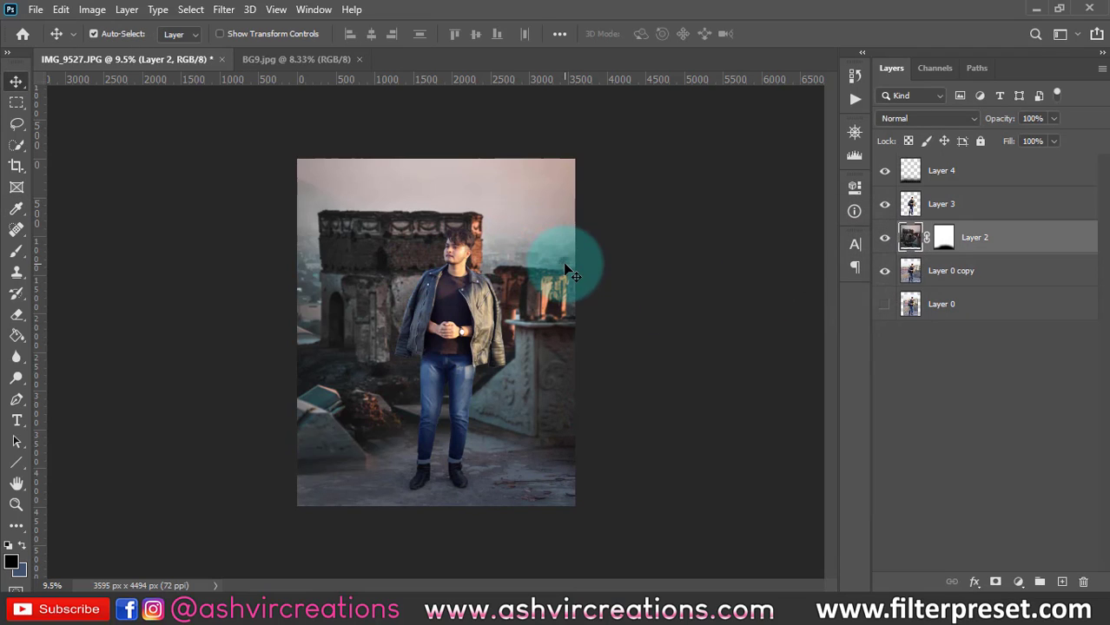
key(ctrl+l)
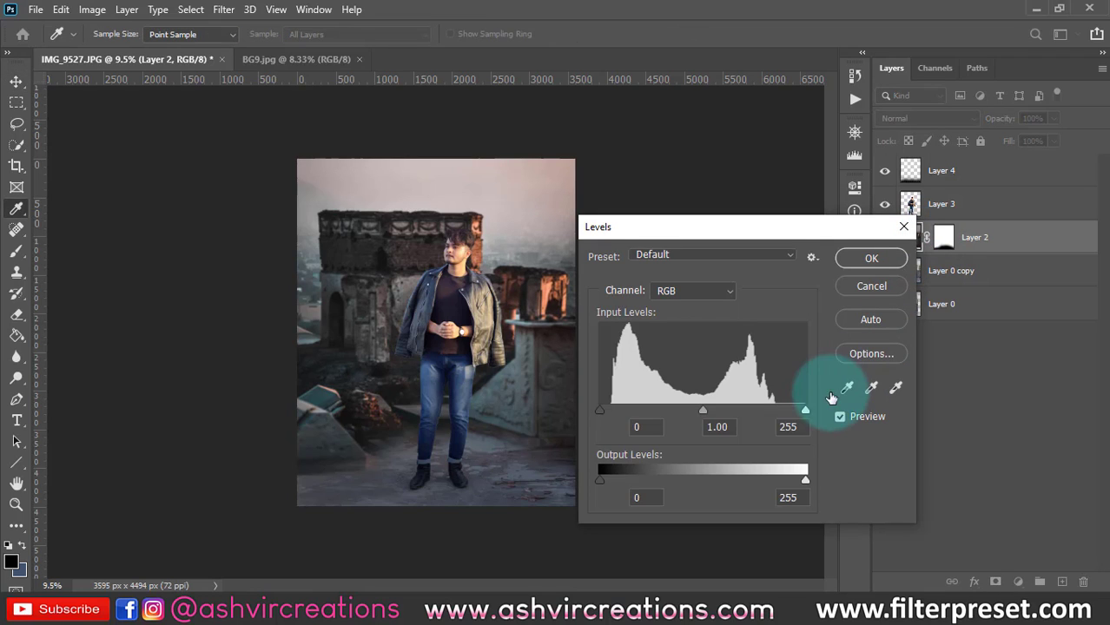
drag(804, 410, 783, 410)
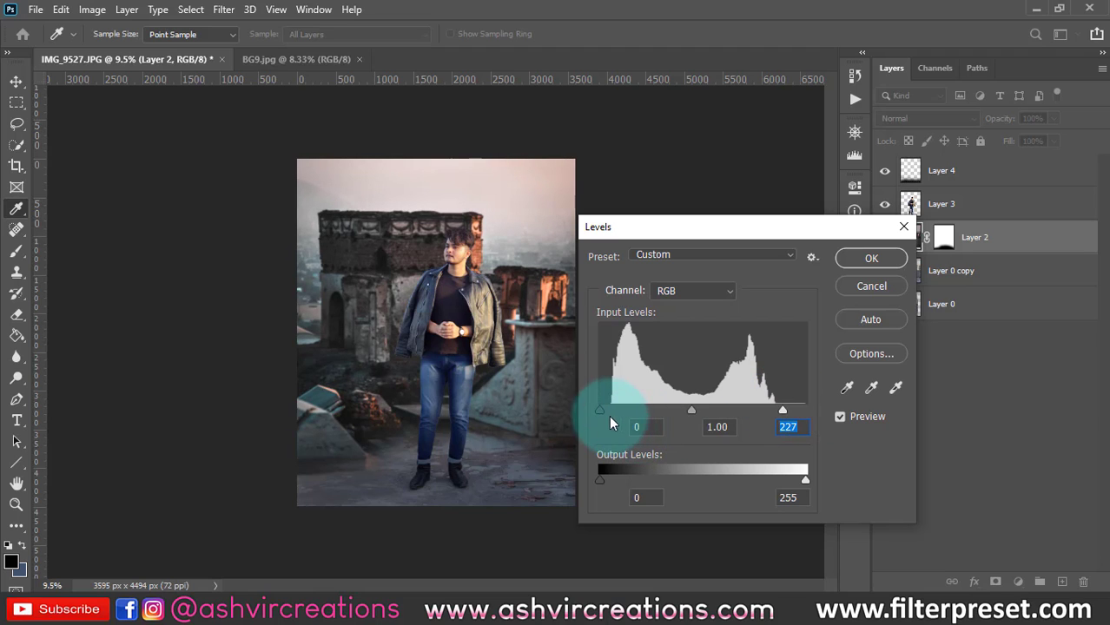
mouse_move(687, 410)
mouse_down()
mouse_move(672, 410)
mouse_move(682, 410)
mouse_up()
drag(602, 410, 609, 406)
click(839, 423)
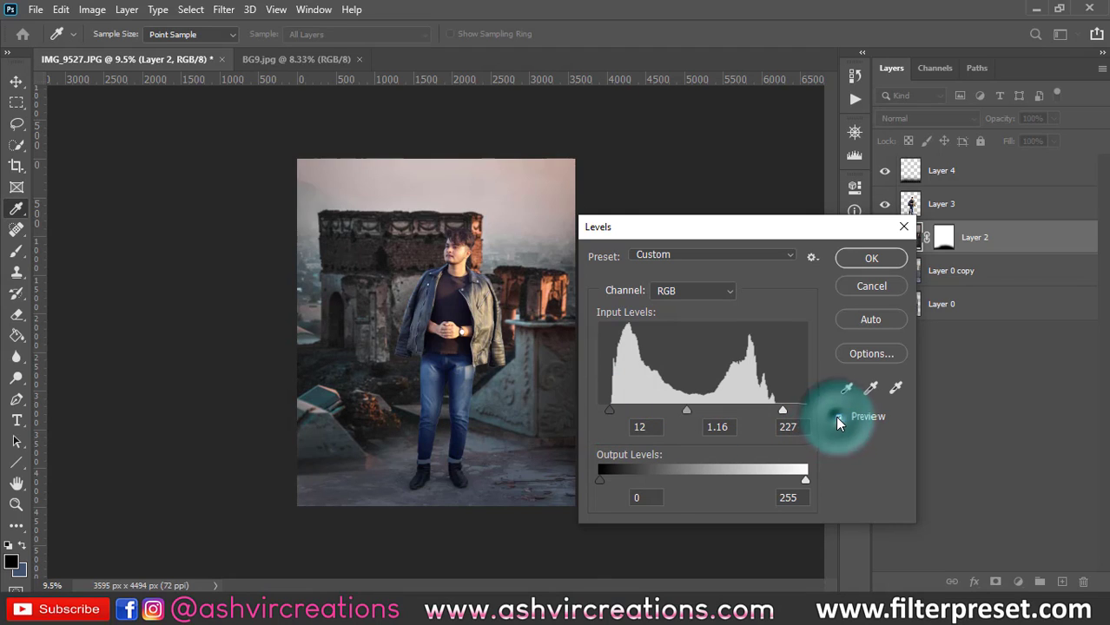
click(839, 423)
click(871, 258)
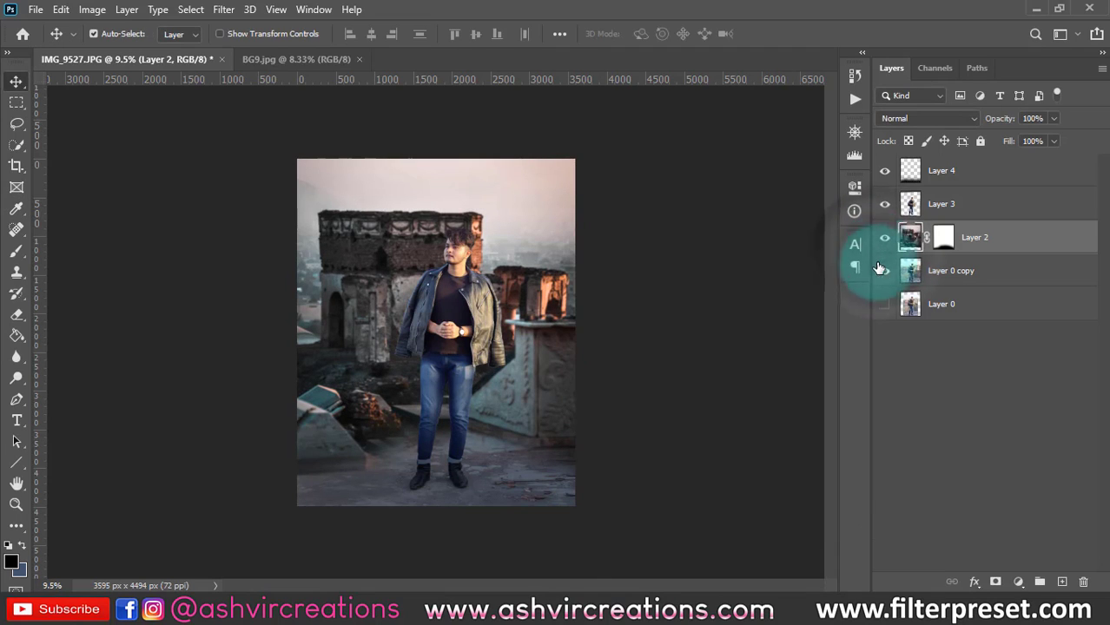
Merge Layer 4, Layer 3, Layer 2 and Layer 0 copy into a single layer.
click(995, 278)
shift+click(1001, 172)
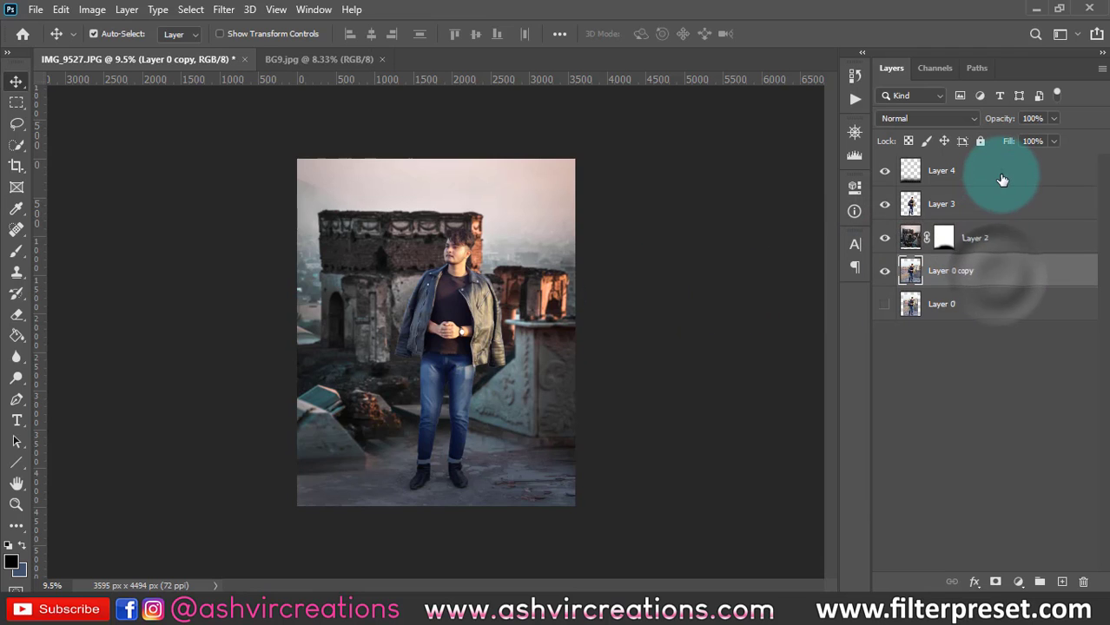
right_click(1003, 174)
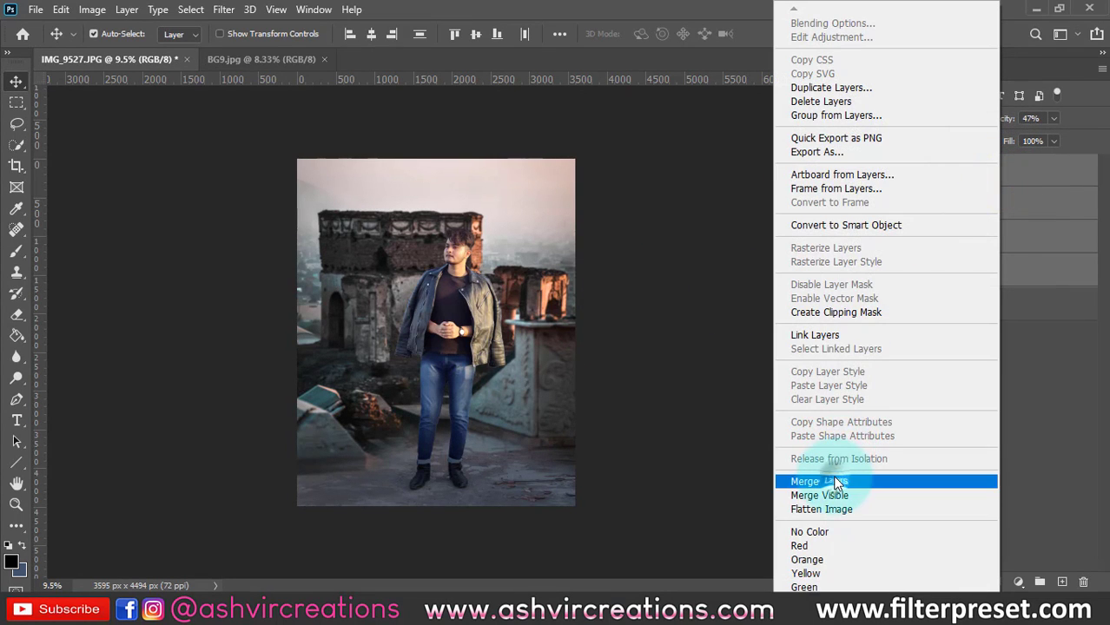
click(835, 483)
Crop the merged composite at the 4:5 ratio.
scroll(495, 304, up, 1)
key(c)
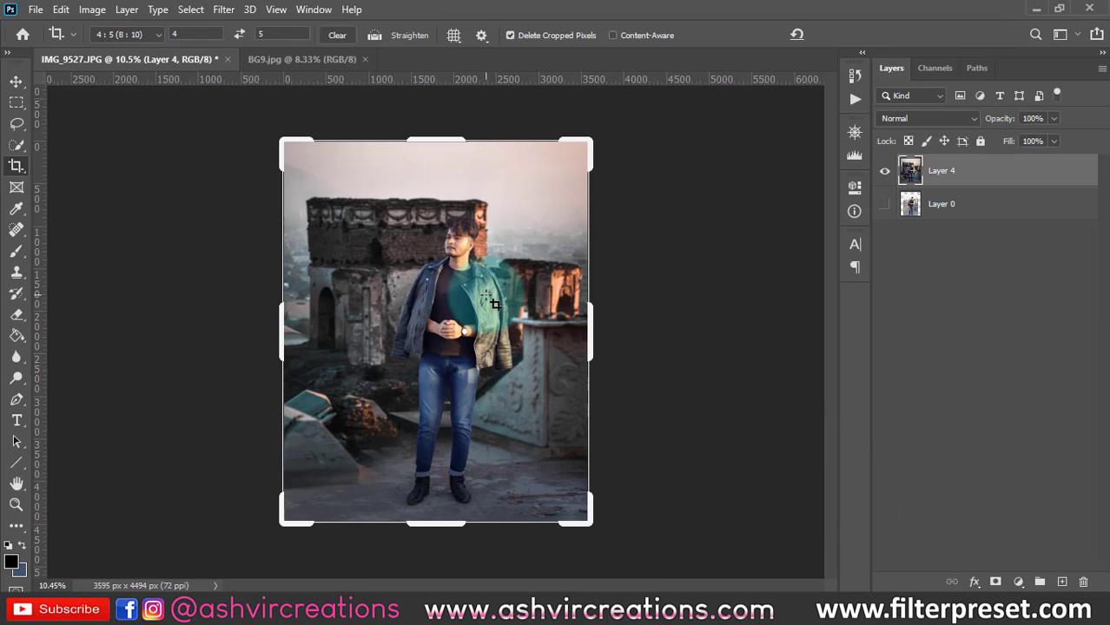
key(Return)
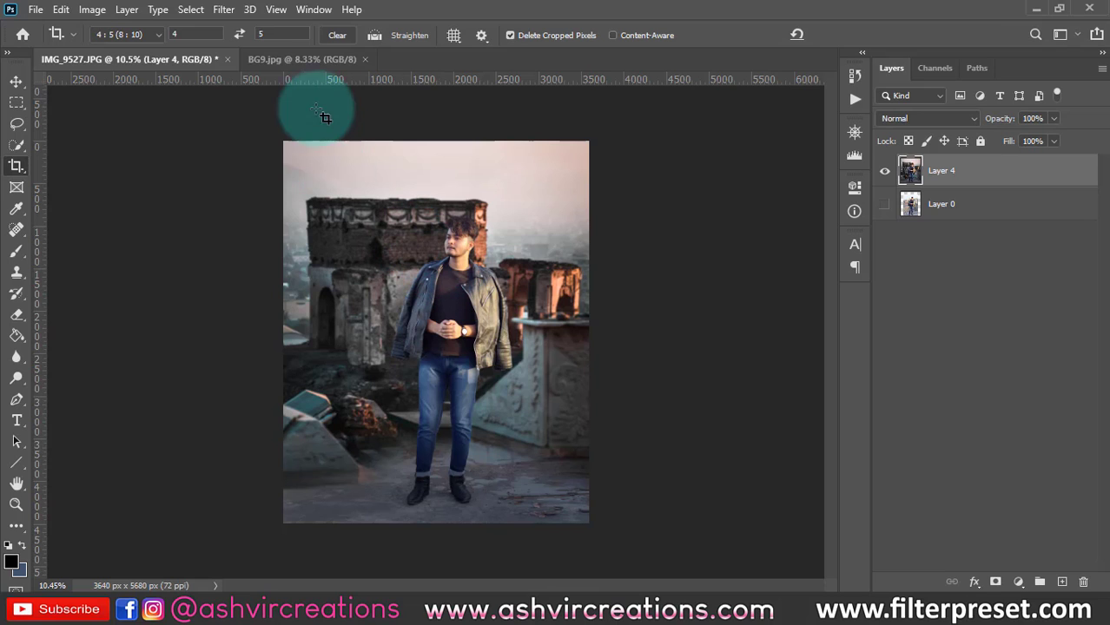
Open the Camera Raw Filter on the merged layer and browse the user presets down to the FP-Urban and FP-VINTAGE entries.
click(222, 12)
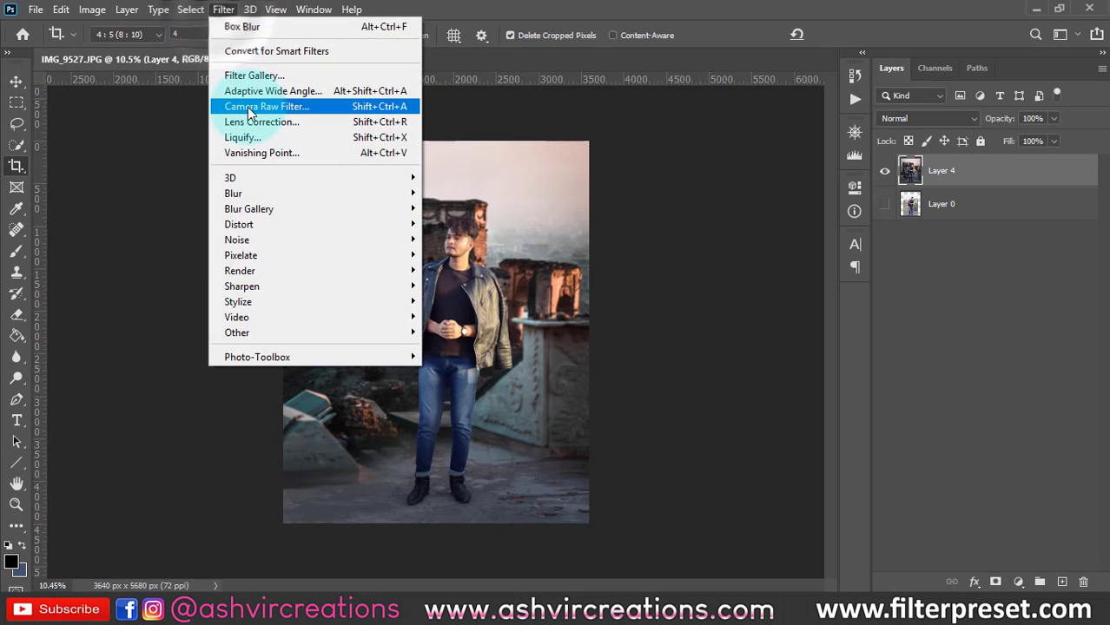
click(245, 107)
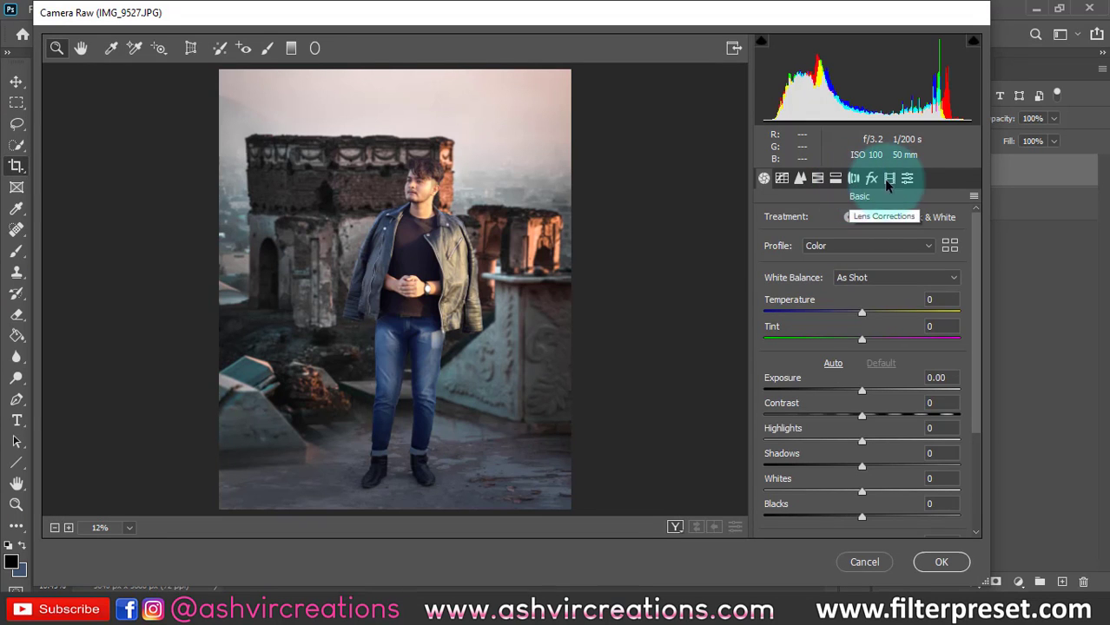
click(906, 179)
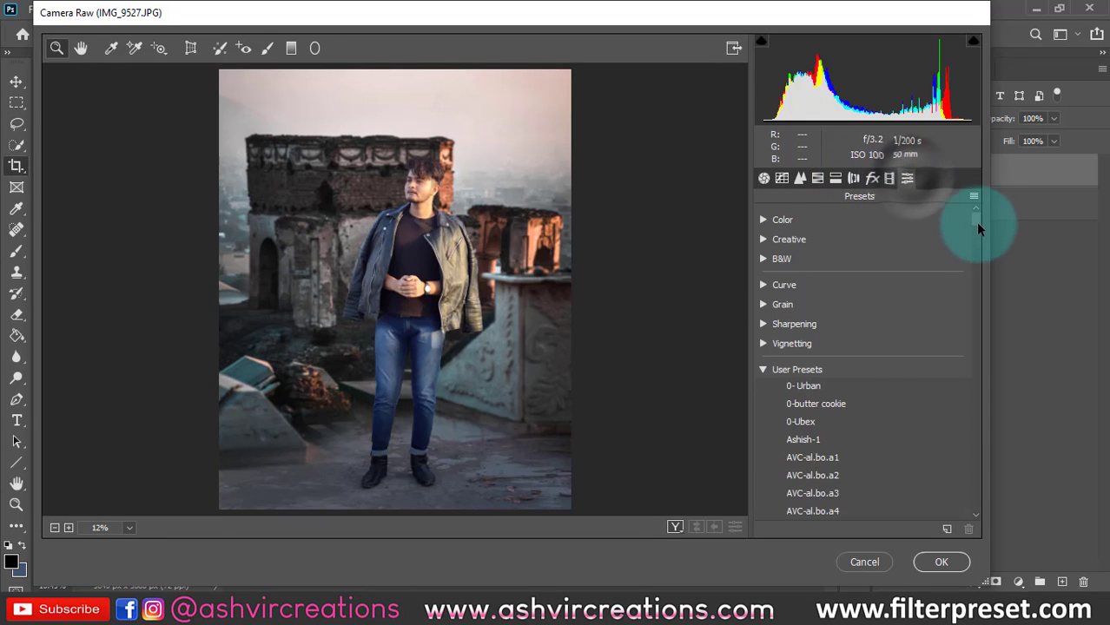
drag(976, 223, 971, 423)
scroll(971, 460, down, 5)
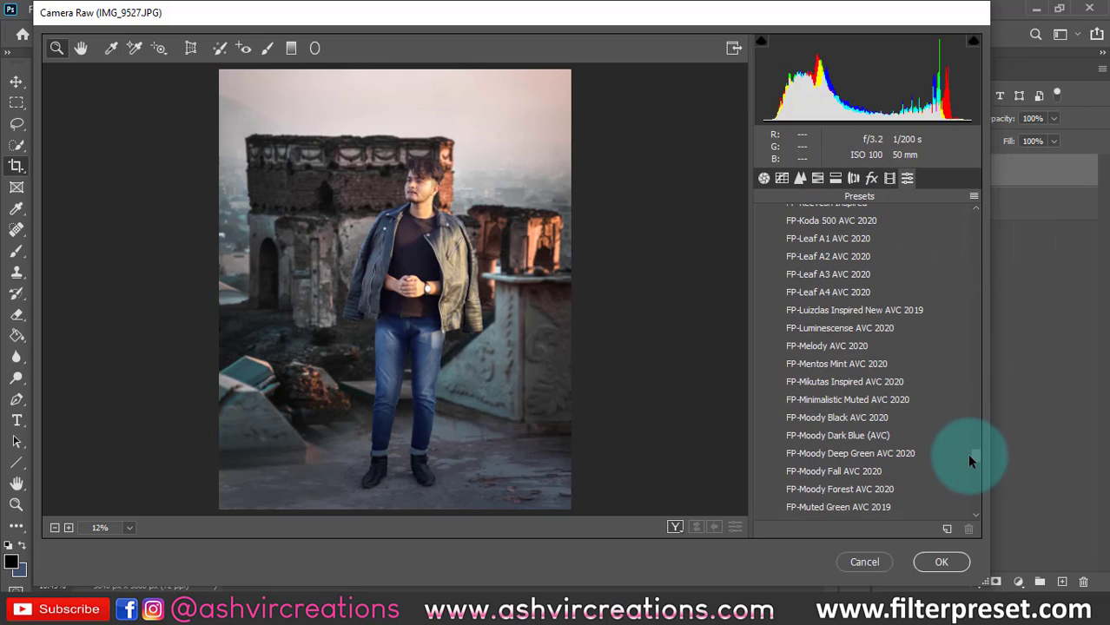
scroll(967, 453, down, 1)
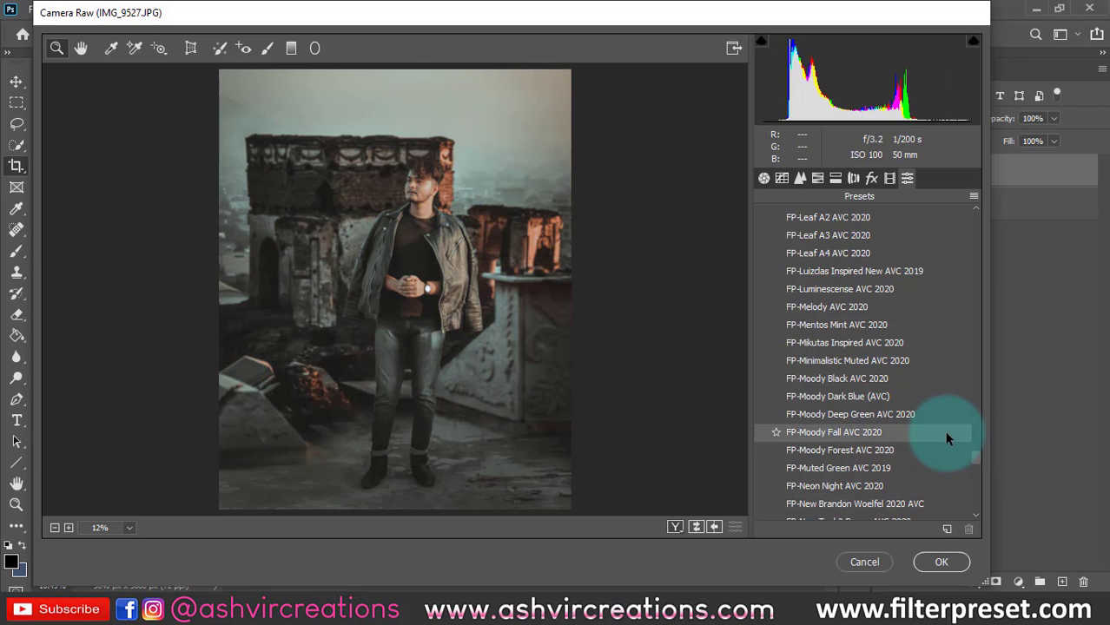
drag(975, 458, 979, 506)
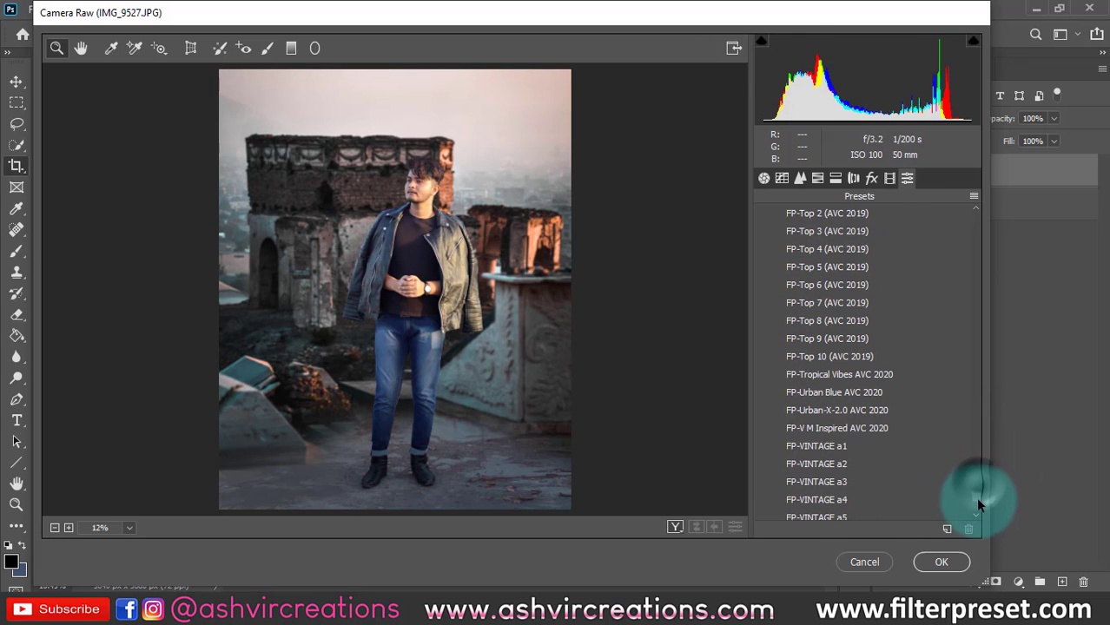
Try the FP-Urban-X-2.0 AVC 2020 and FP-V M Inspired AVC 2020 presets on the composite.
click(873, 412)
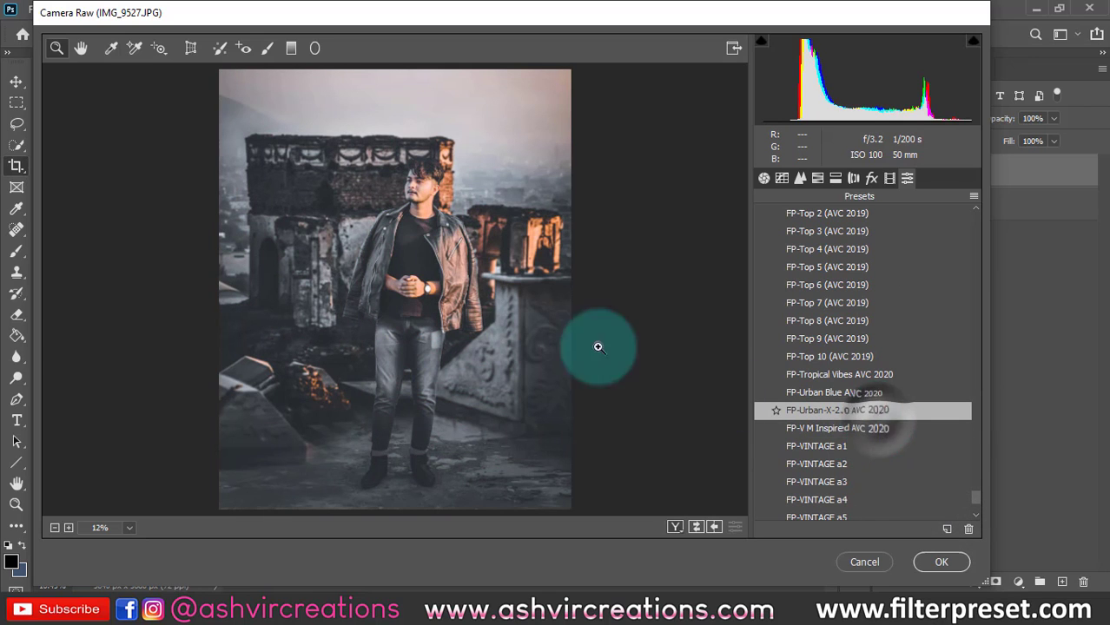
click(791, 429)
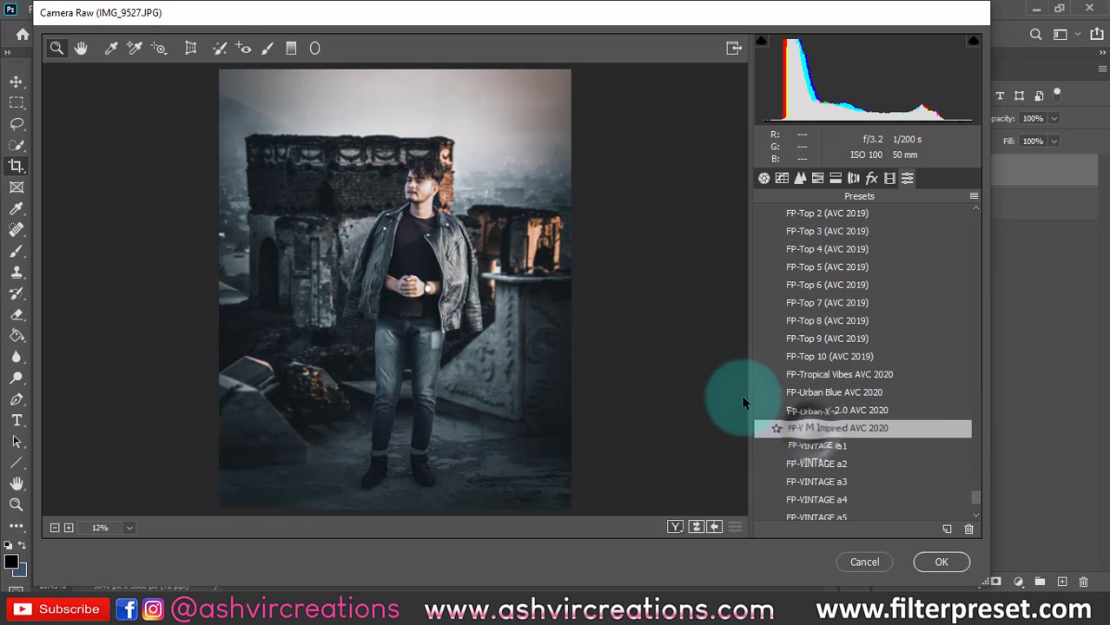
alt+click(447, 314)
scroll(462, 325, up, 3)
scroll(374, 198, up, 3)
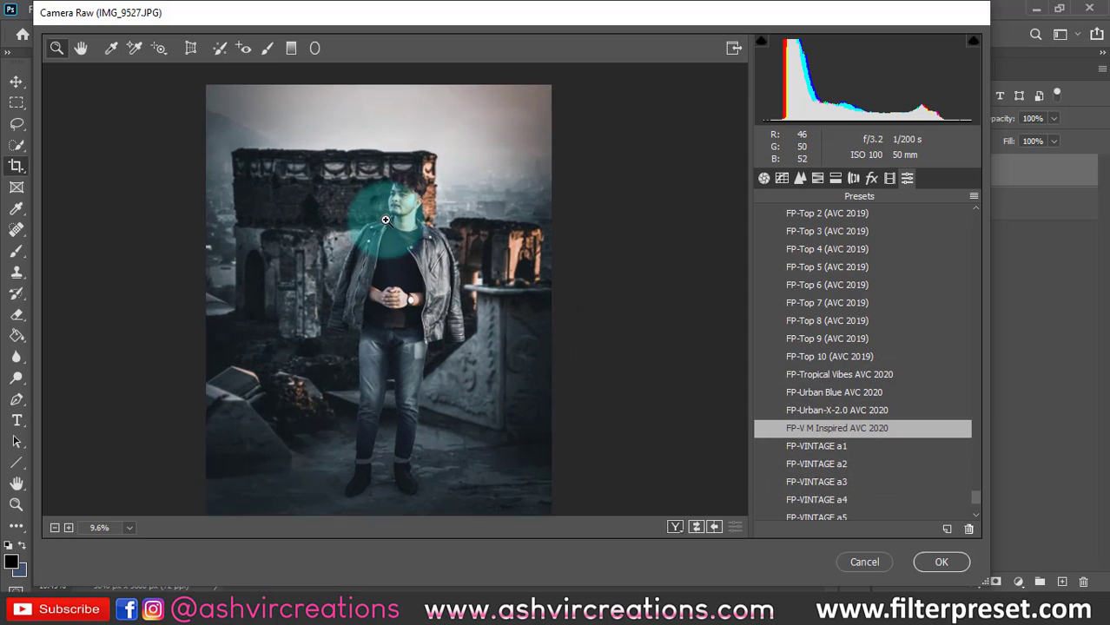
Compare further FP colour presets and apply FP-Toni Mahfud Inspired AVC 2020 to the composite.
drag(975, 496, 982, 486)
click(936, 492)
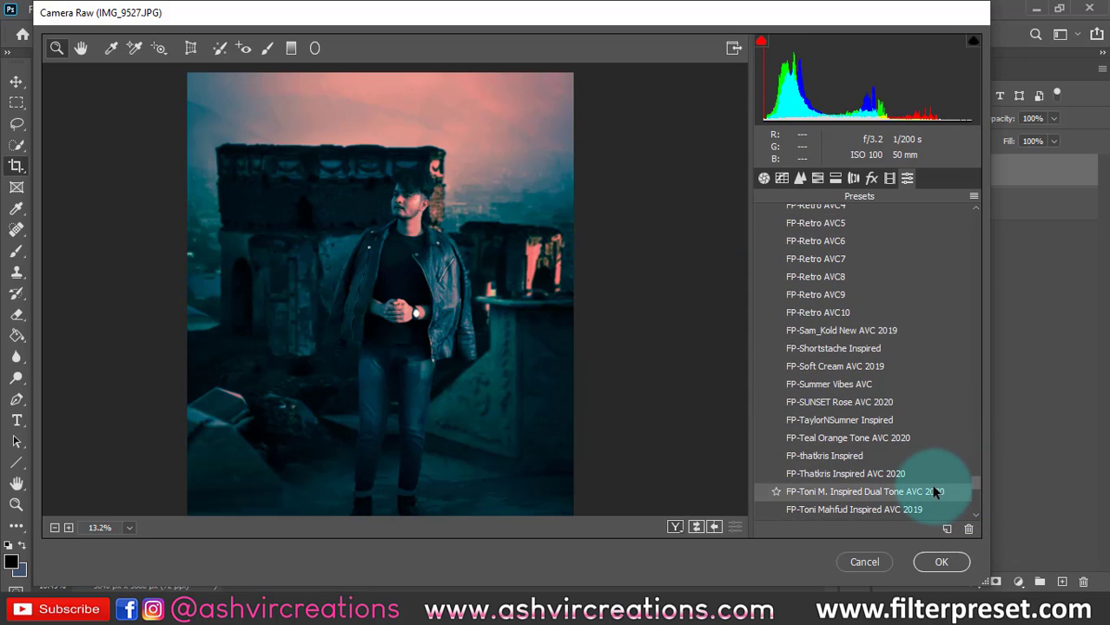
scroll(930, 487, down, 1)
click(928, 483)
scroll(926, 482, down, 1)
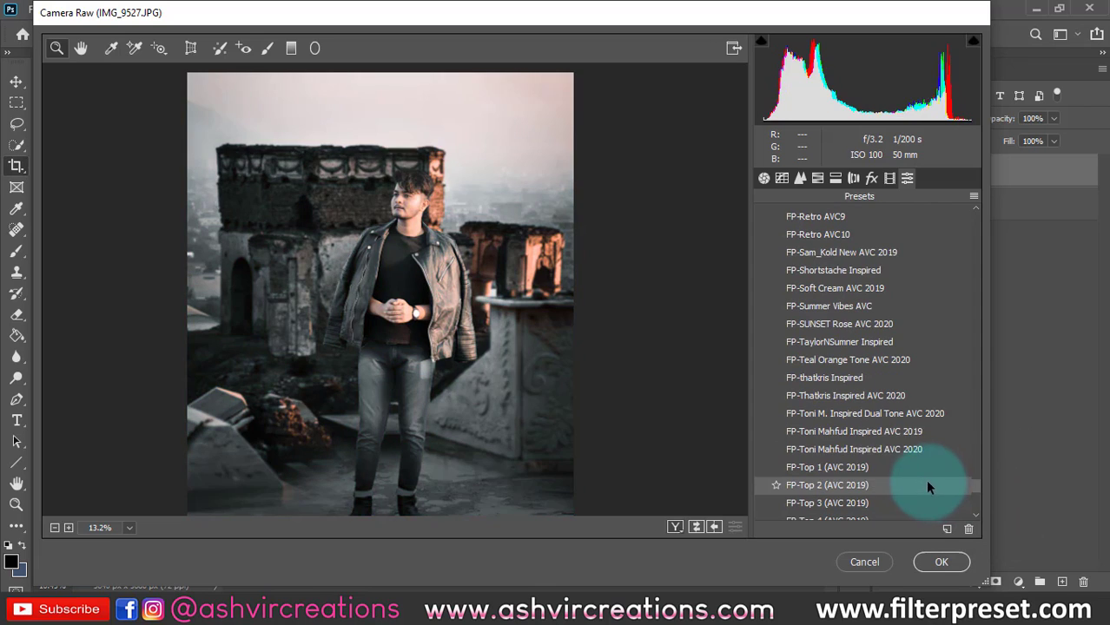
click(919, 435)
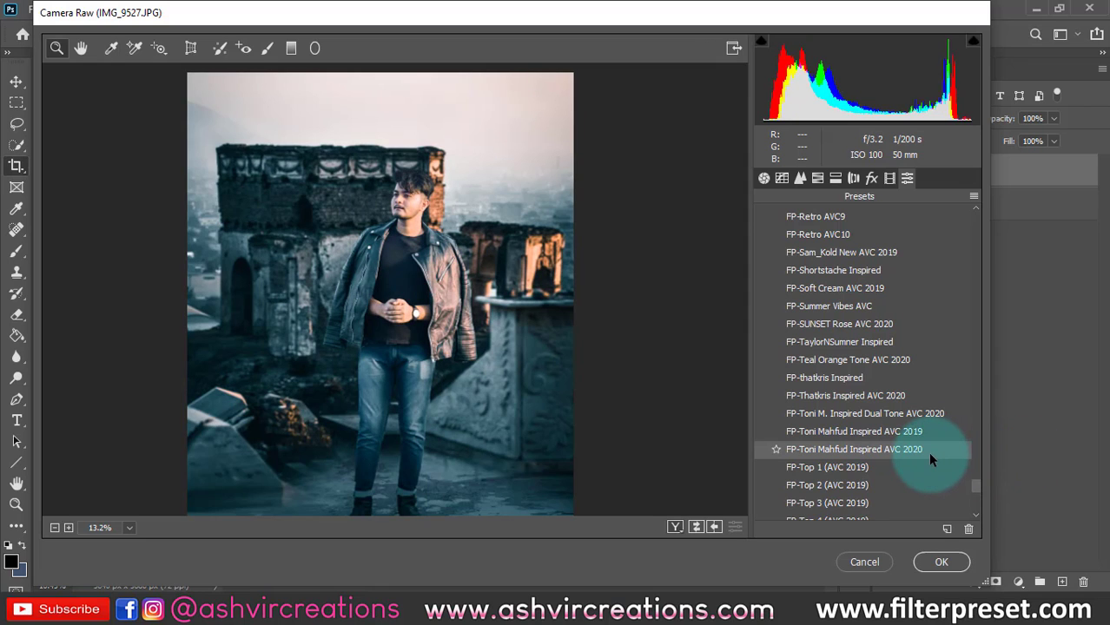
click(929, 455)
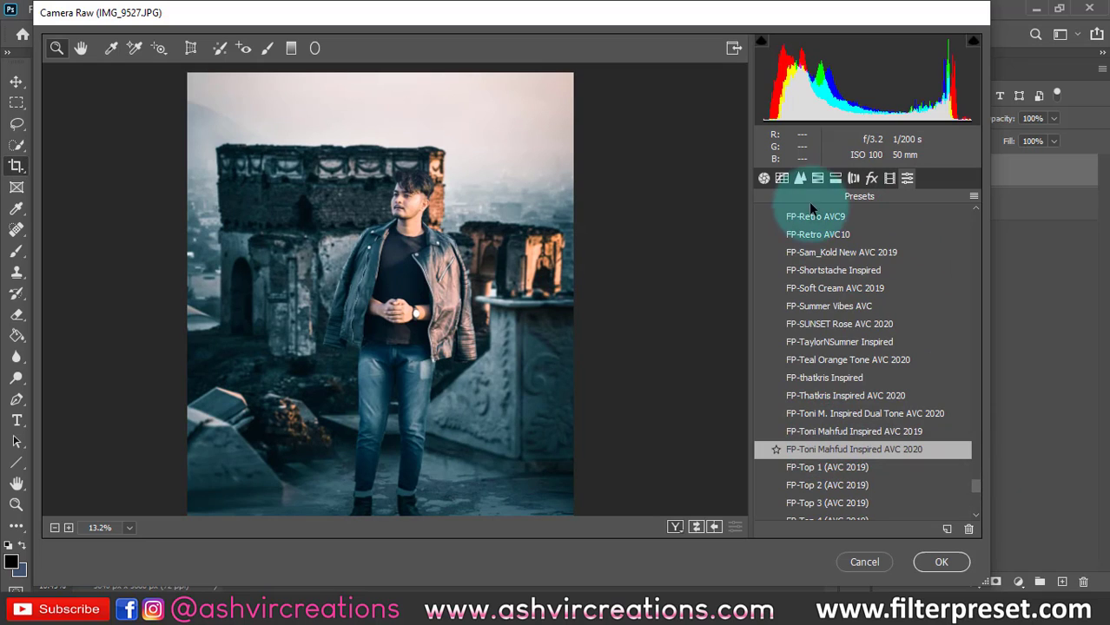
Set the Split Toning shadows saturation to 17 and apply the Camera Raw adjustments.
click(816, 179)
click(834, 178)
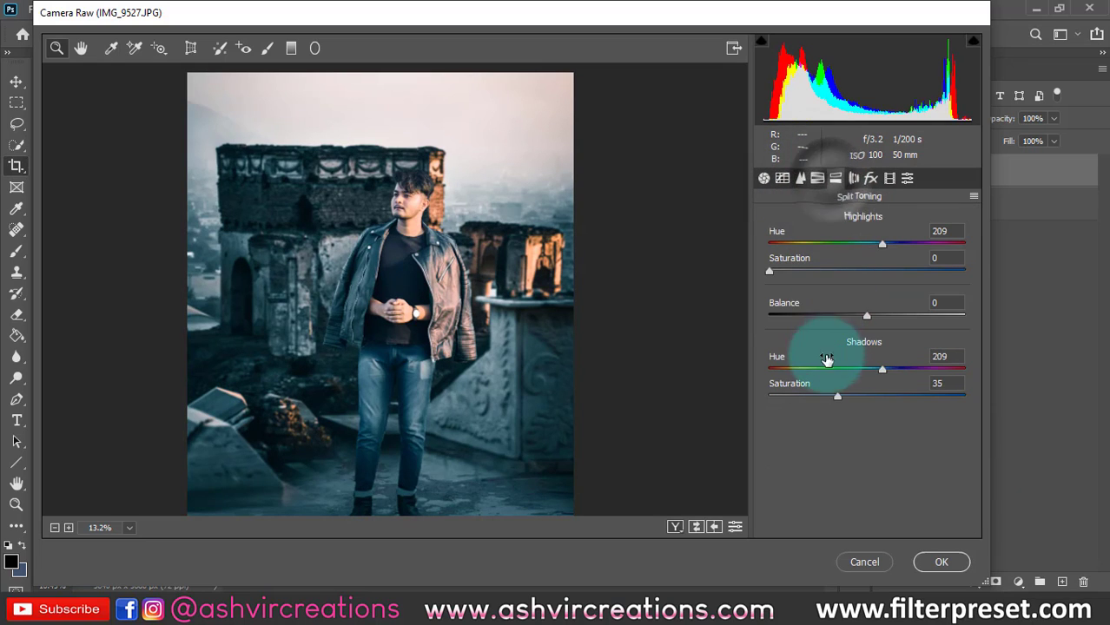
mouse_move(812, 402)
mouse_down()
mouse_move(770, 397)
mouse_move(802, 402)
mouse_up()
scroll(480, 423, down, 3)
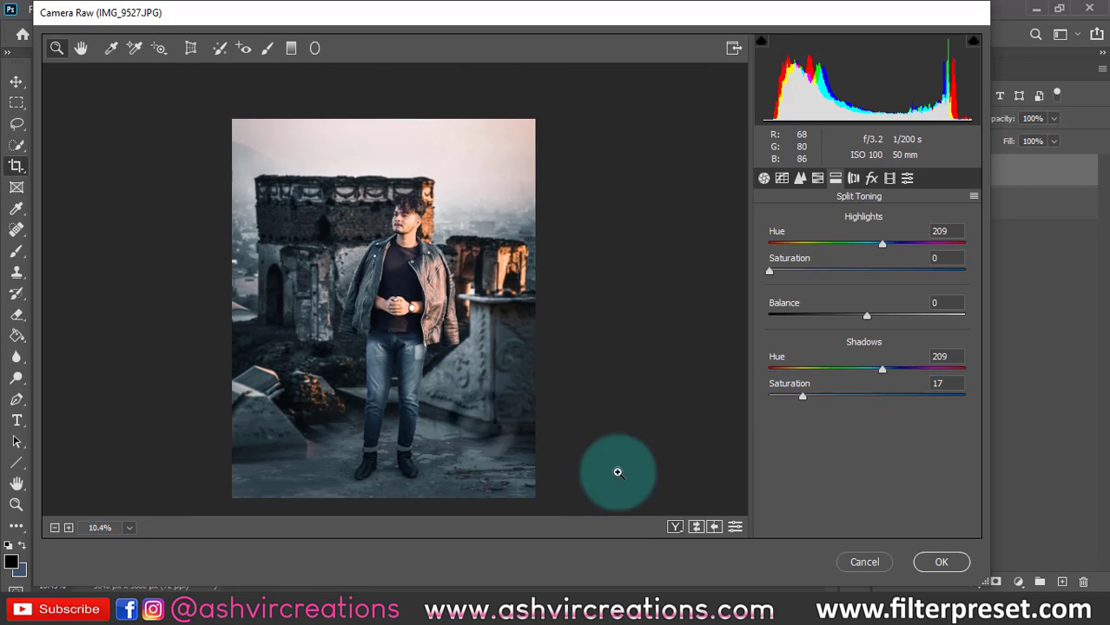
click(940, 563)
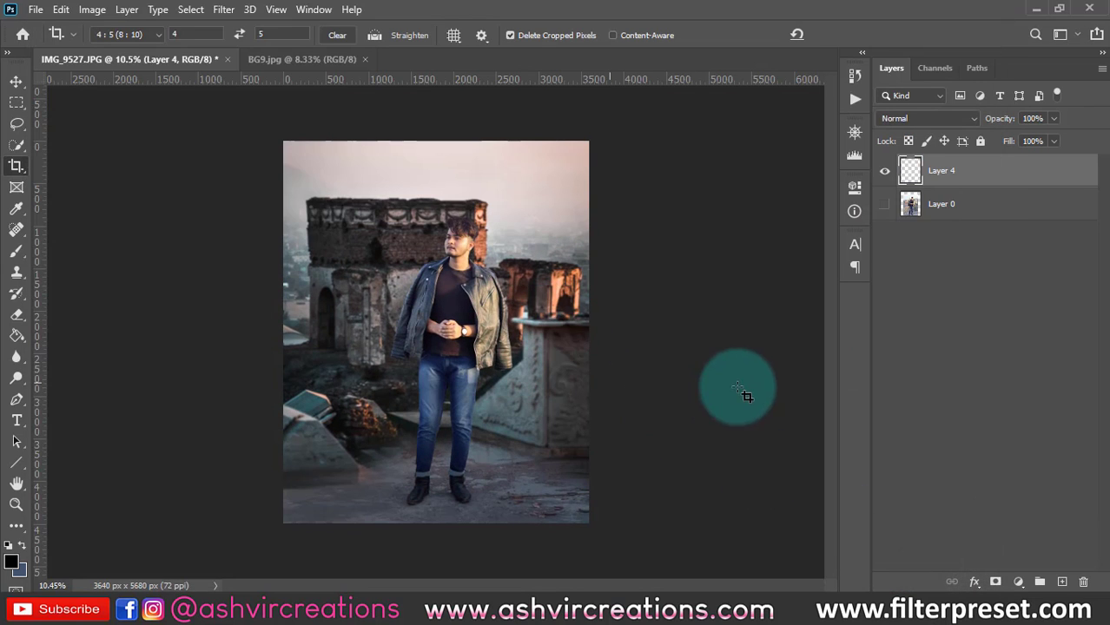
Add a new layer above the graded image and set the brush foreground colour to pale orange ffd3a8.
click(1061, 582)
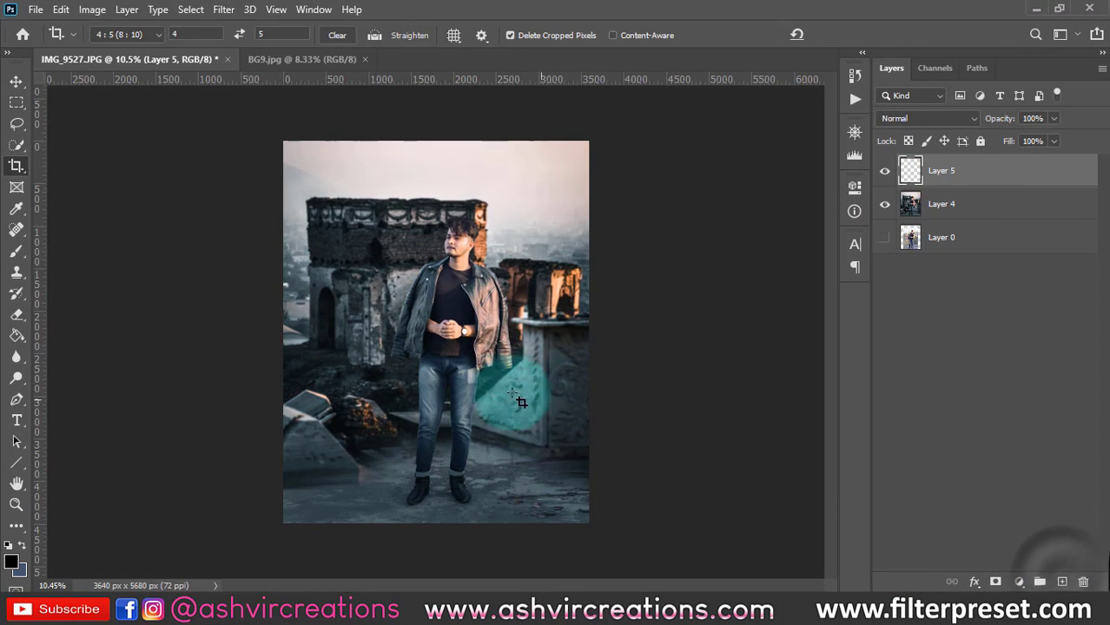
key(b)
click(11, 562)
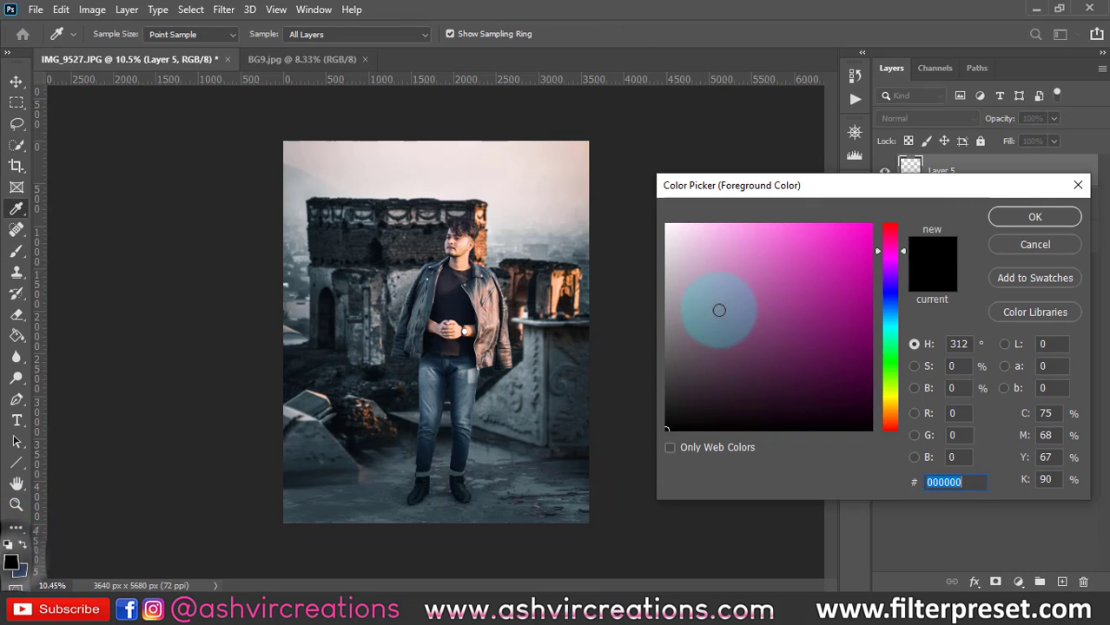
click(678, 243)
drag(679, 243, 615, 198)
drag(899, 407, 887, 419)
click(732, 234)
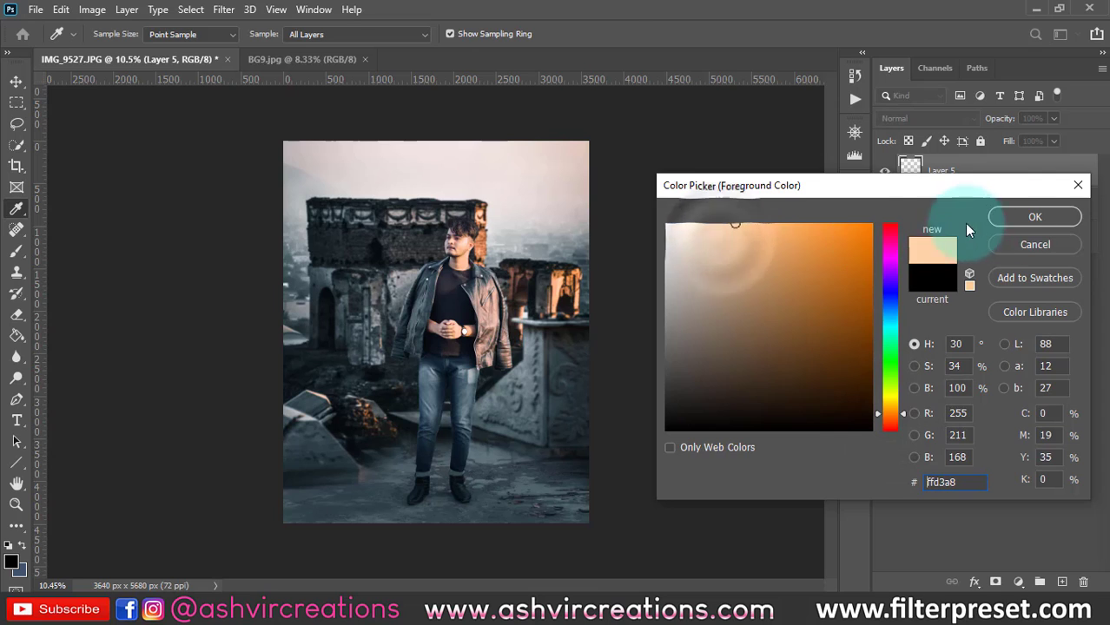
click(1034, 216)
Paint one soft 1600 px glow dab over the man and set its layer's blend mode to Screen.
click(451, 301)
click(944, 117)
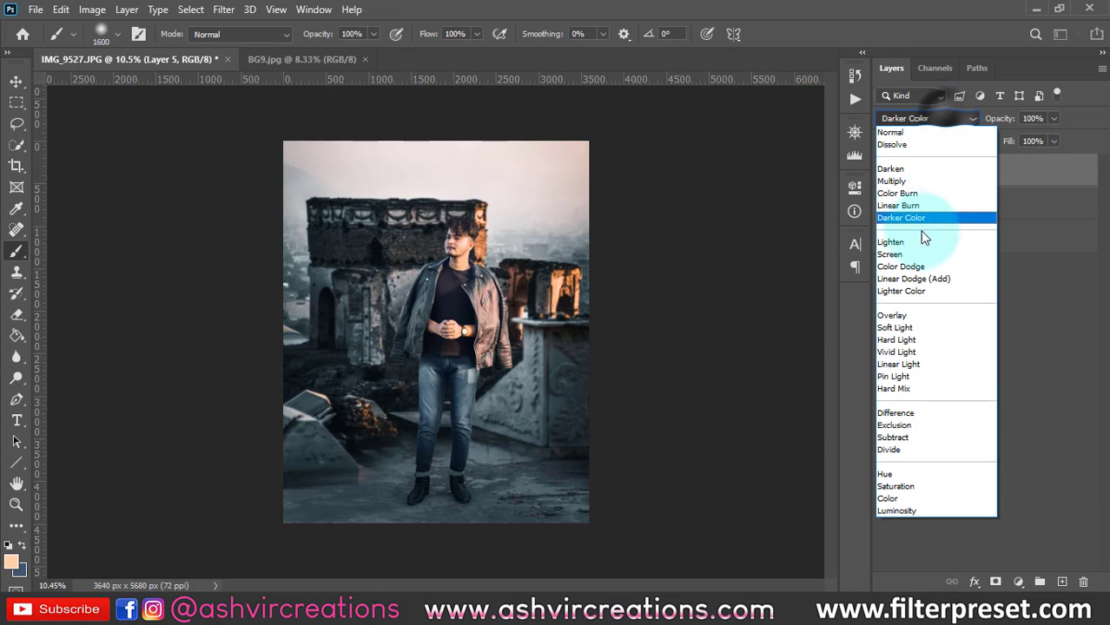
click(916, 253)
Enlarge the glow to about 123% and place it in the sky above the small lit ruin beside the man.
key(ctrl+t)
drag(485, 318, 557, 234)
drag(636, 334, 661, 358)
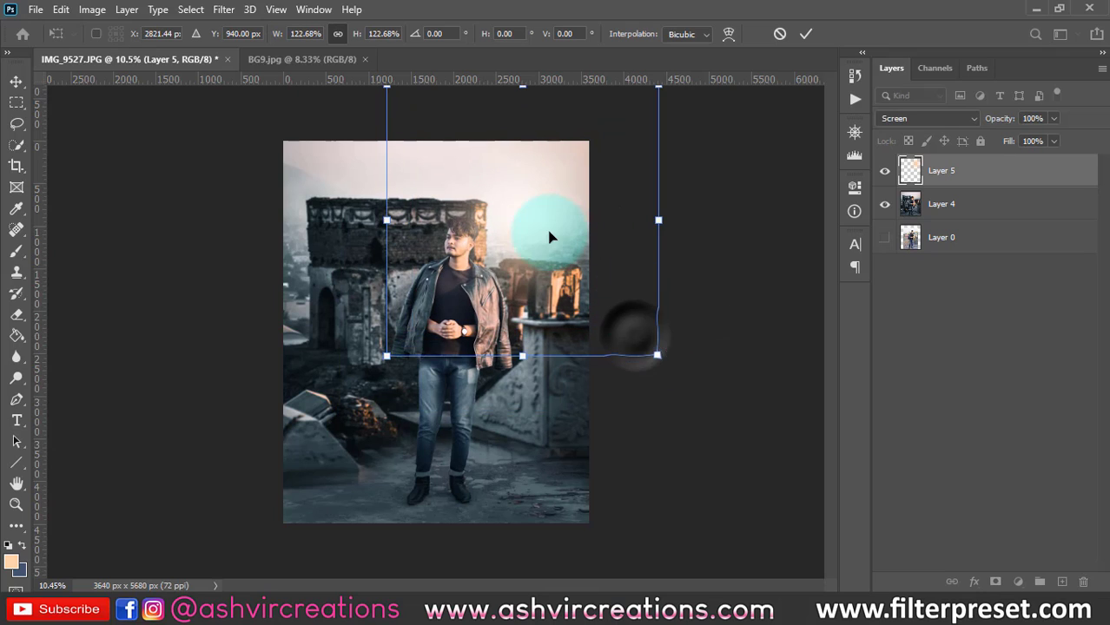
mouse_move(551, 228)
mouse_down()
mouse_move(554, 180)
mouse_move(541, 206)
mouse_up()
key(Return)
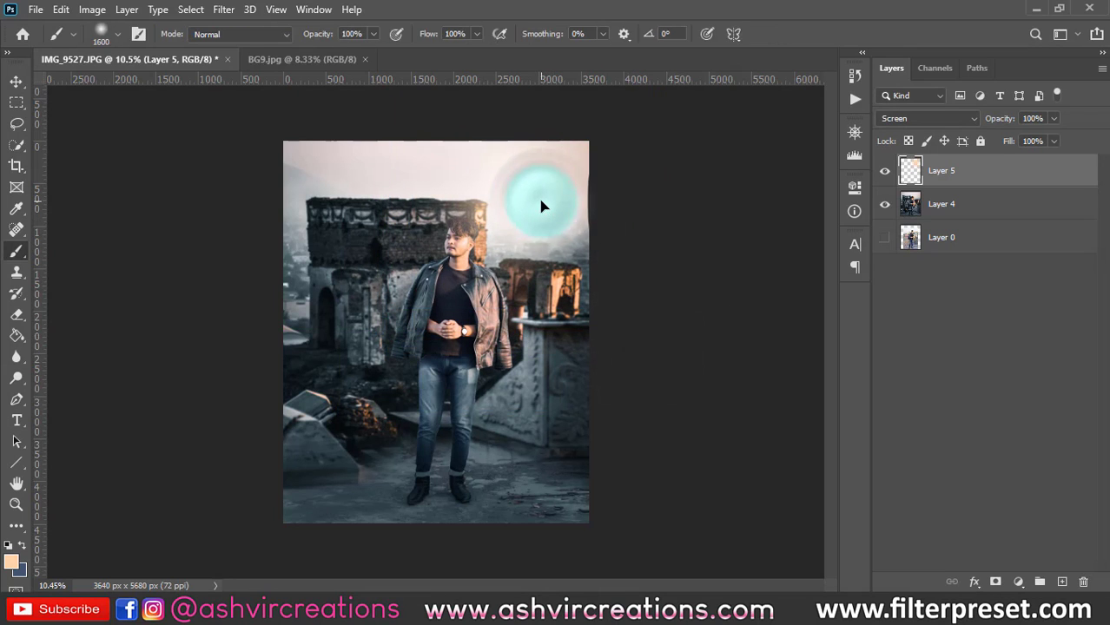
Merge the glow layer with the graded composite in Layer 4.
key(v)
ctrl+click(955, 205)
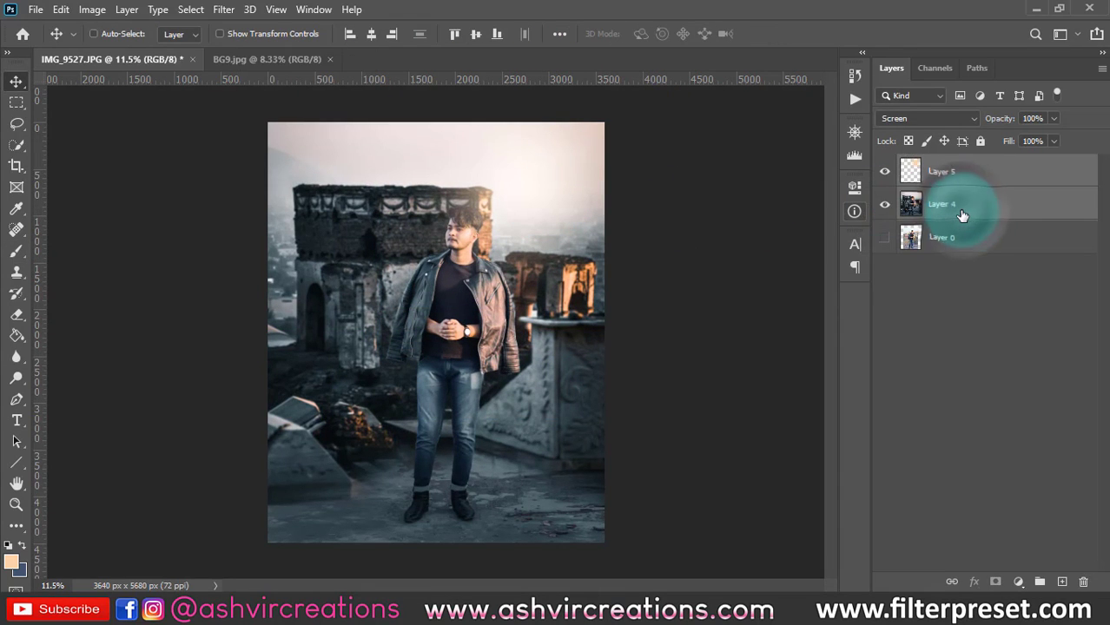
key(ctrl+e)
Show the original photo in Layer 0 and toggle the merged composite's visibility to compare before and after.
scroll(629, 241, down, 1)
scroll(629, 241, up, 2)
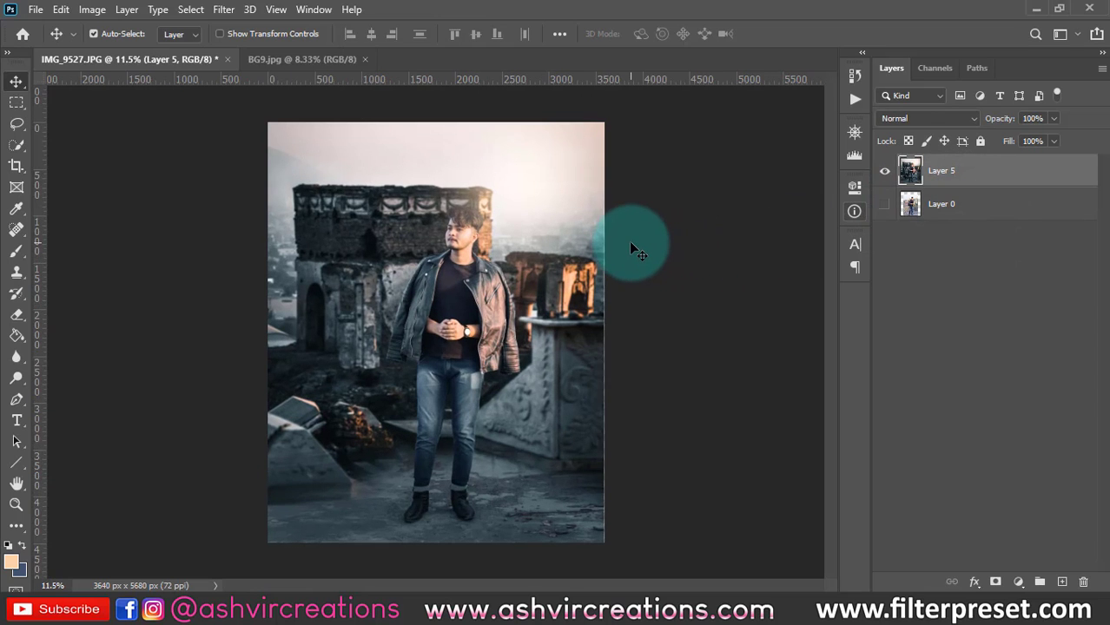
scroll(629, 241, down, 1)
scroll(631, 249, up, 1)
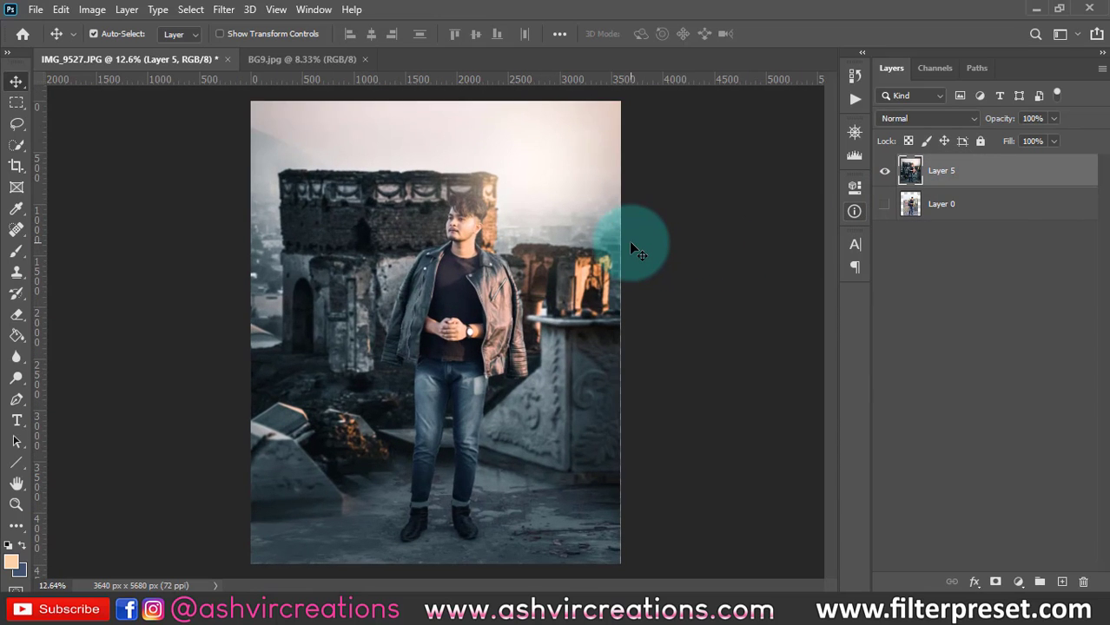
click(884, 203)
click(885, 171)
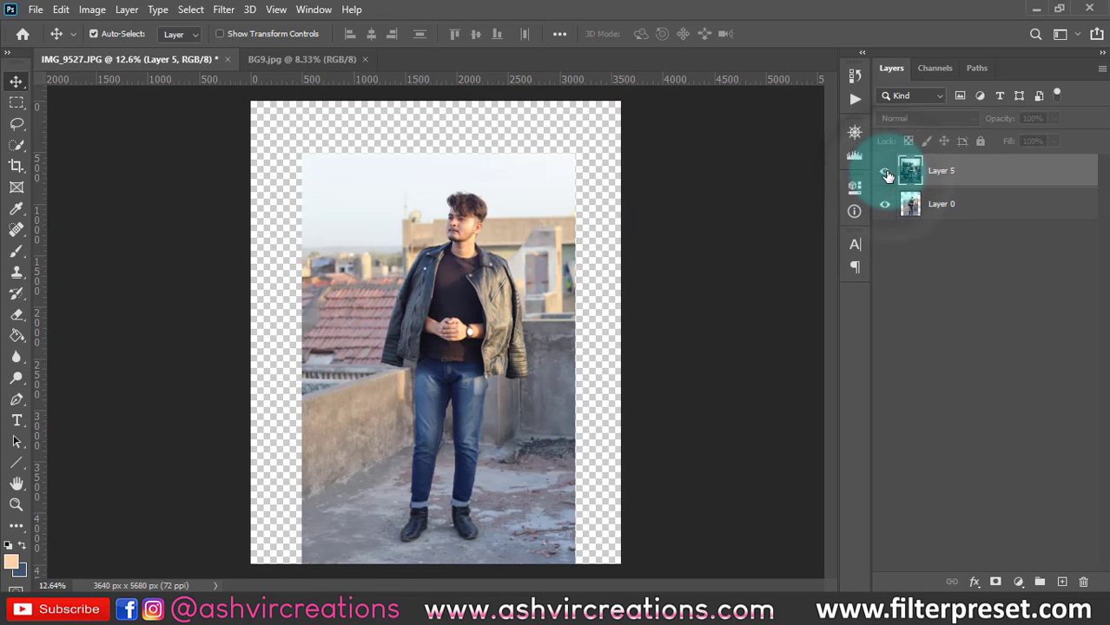
click(885, 171)
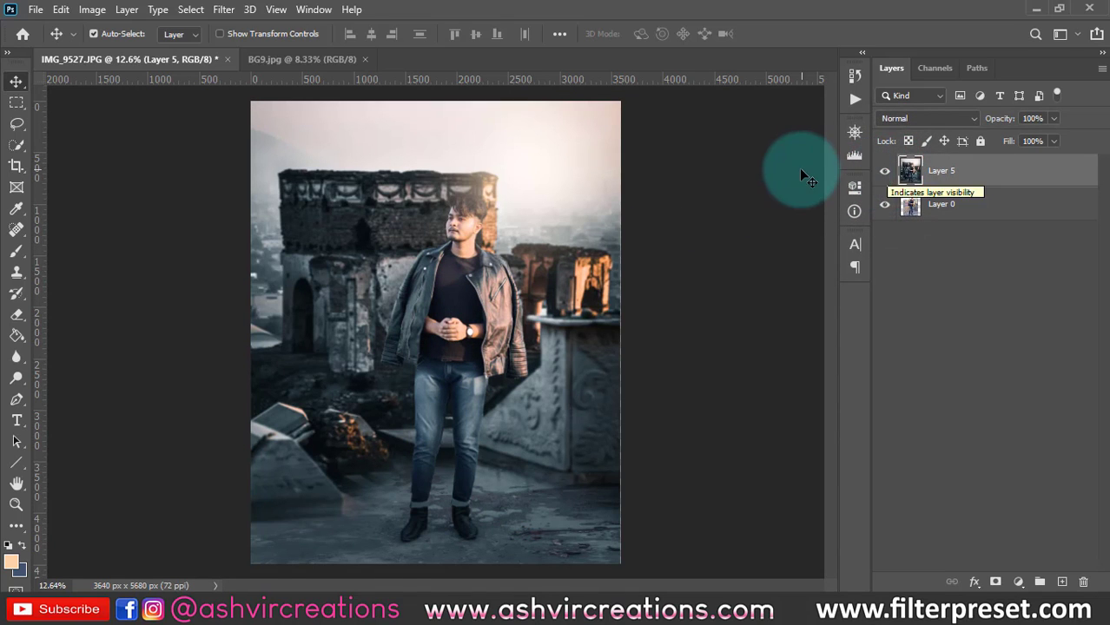
scroll(739, 220, up, 1)
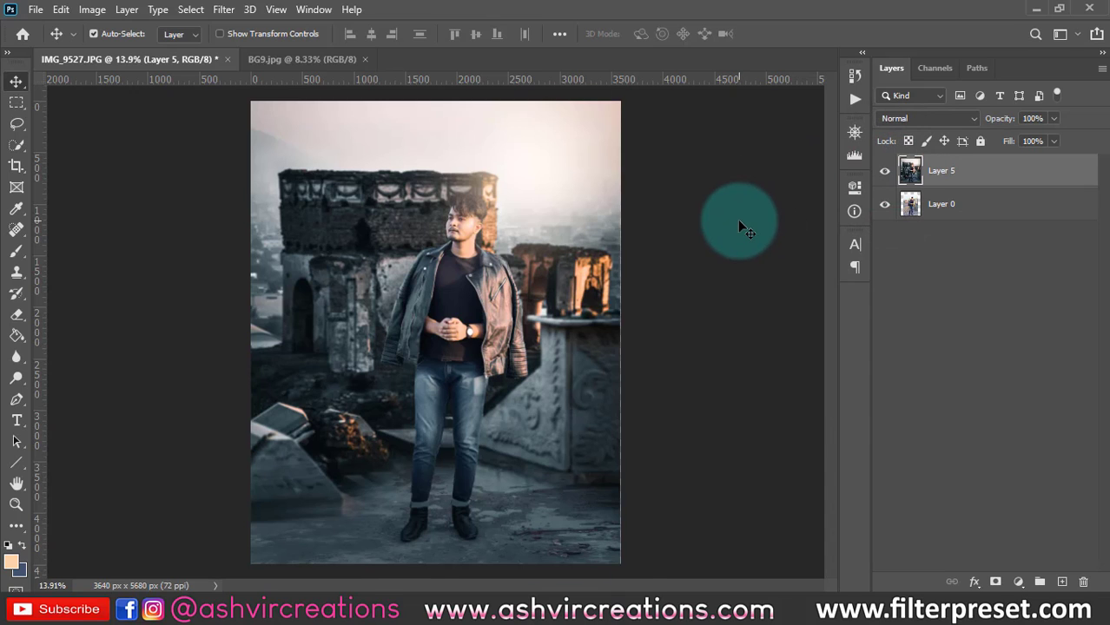
scroll(714, 237, down, 1)
scroll(710, 237, down, 1)
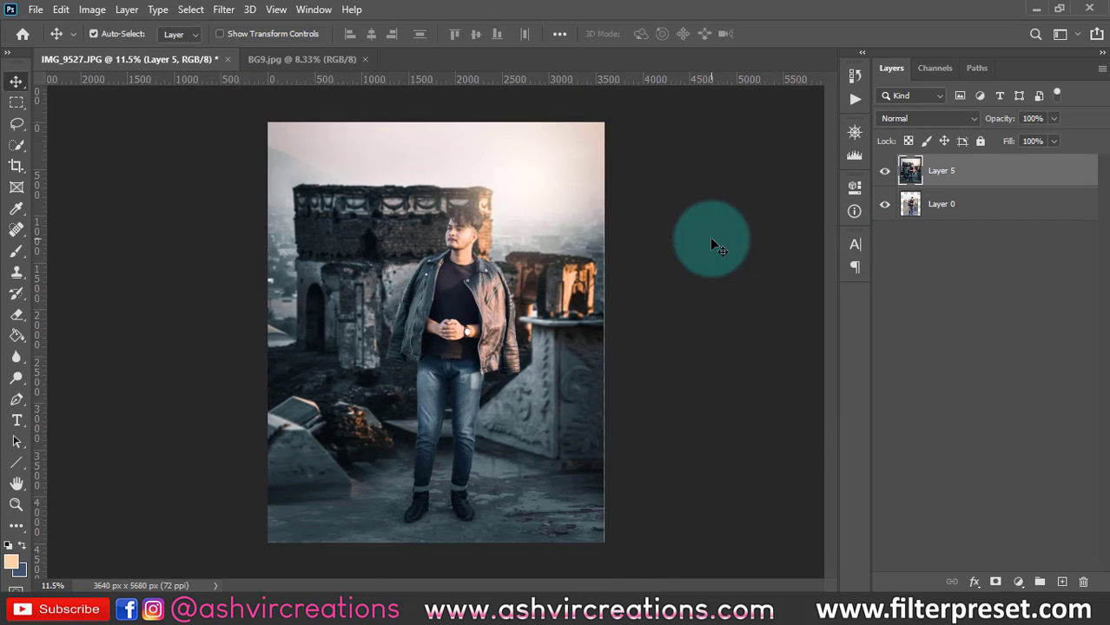
scroll(710, 238, up, 2)
scroll(710, 237, down, 1)
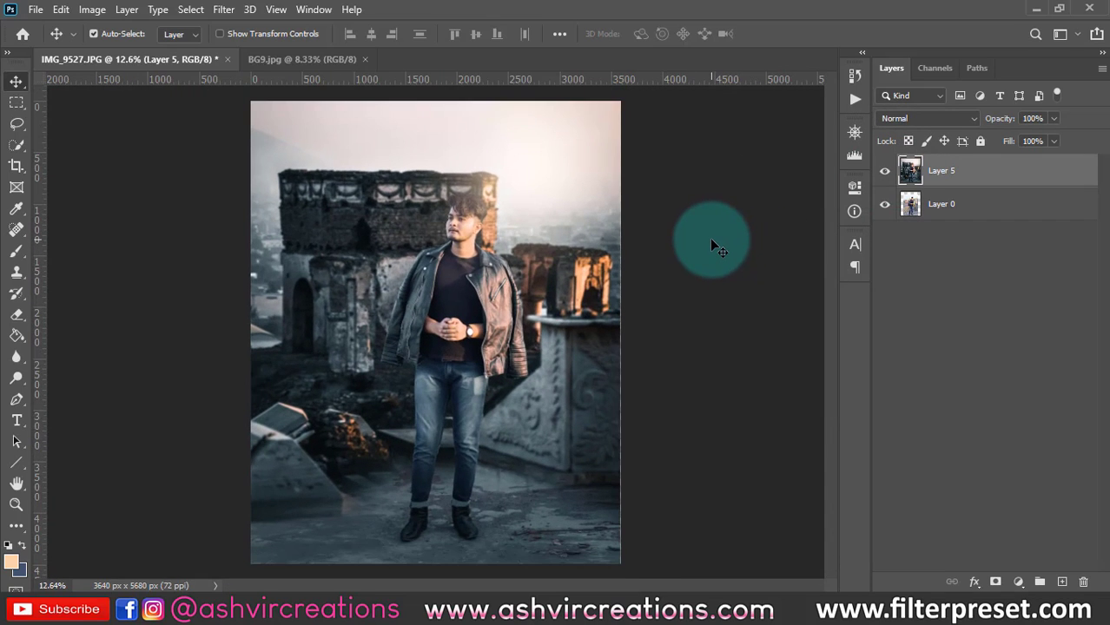
click(884, 172)
click(885, 171)
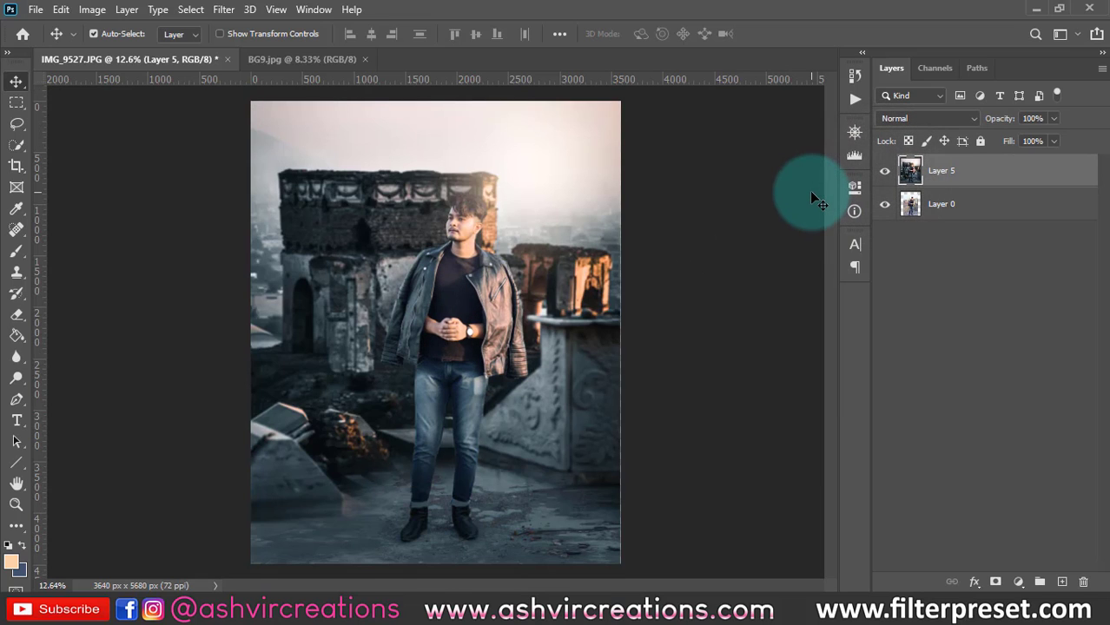
Examine the finished composite close up around the man's face, jacket and the lit ruins, and as a whole.
scroll(595, 235, up, 3)
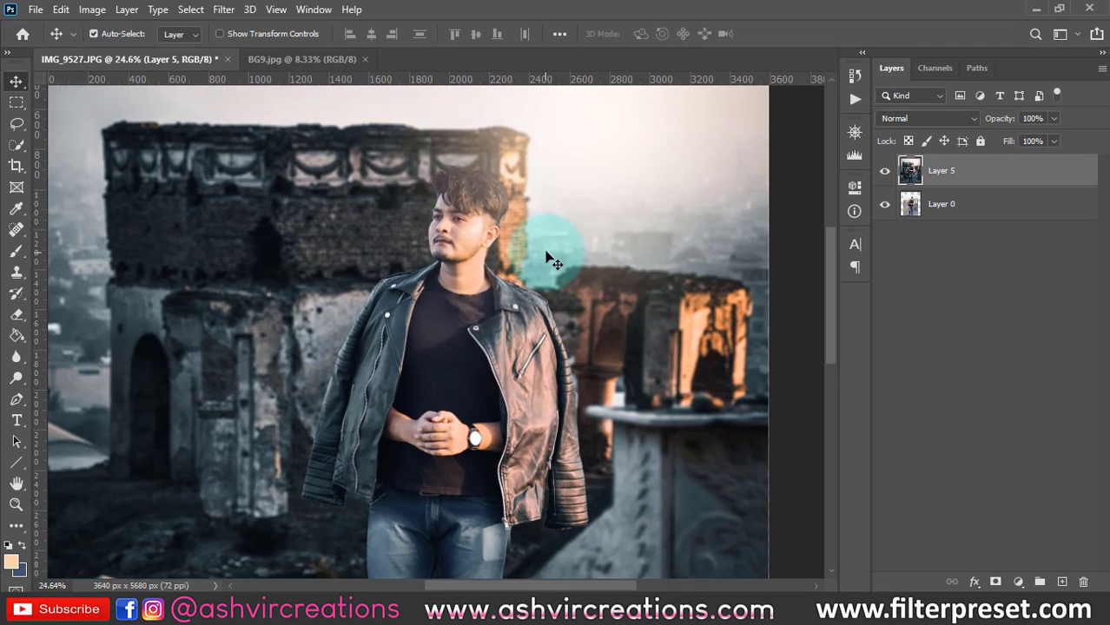
scroll(550, 254, down, 2)
scroll(600, 227, down, 2)
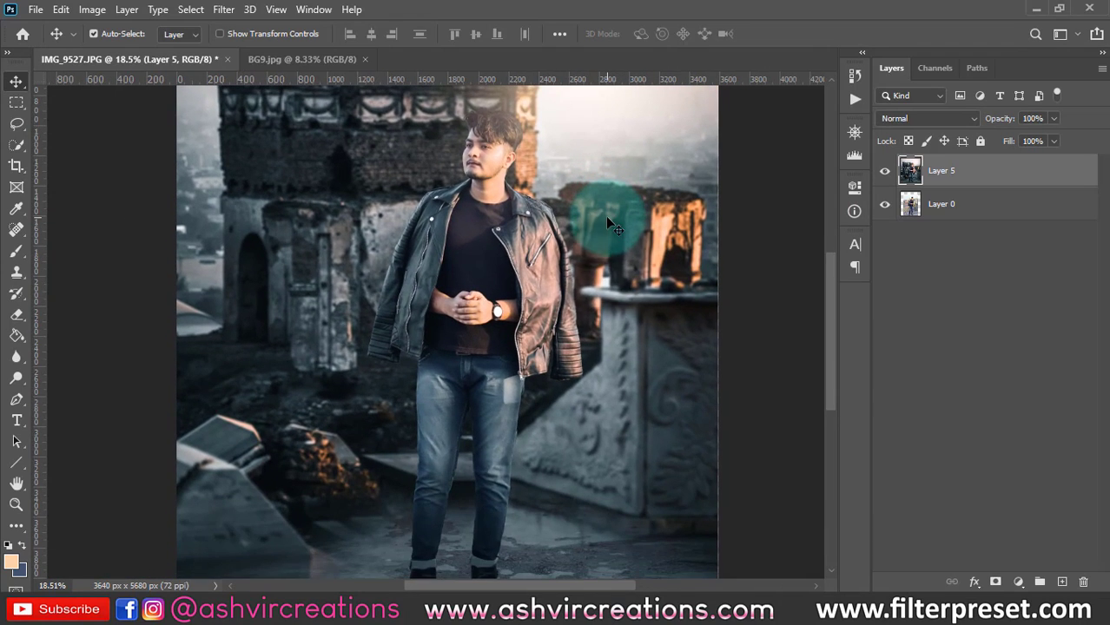
scroll(610, 224, down, 2)
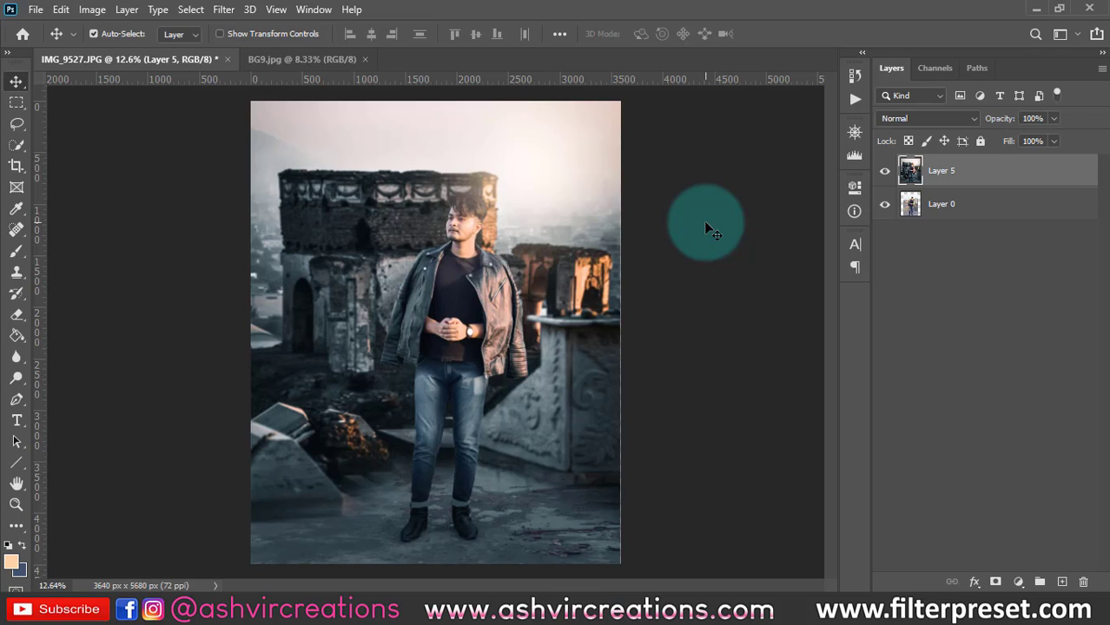
scroll(509, 263, up, 9)
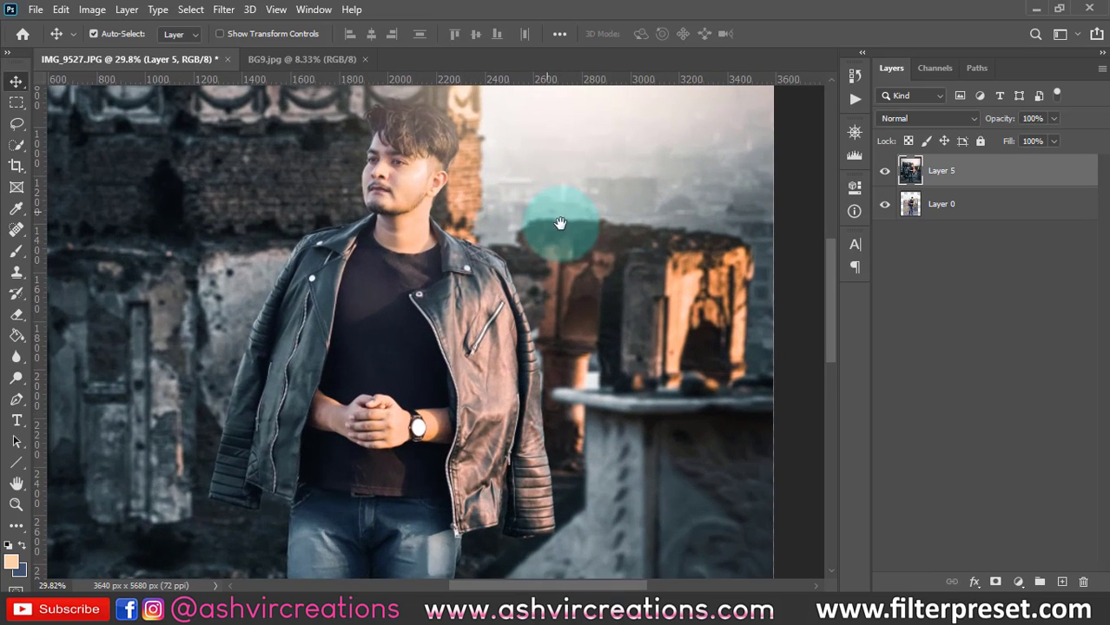
drag(561, 224, 588, 250)
scroll(587, 251, down, 8)
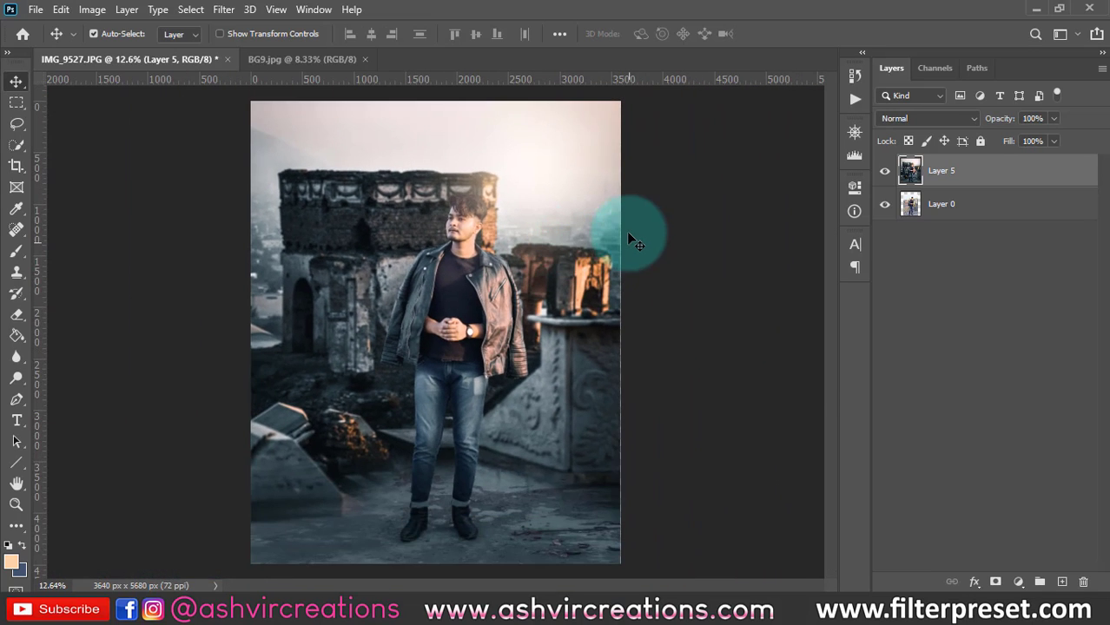